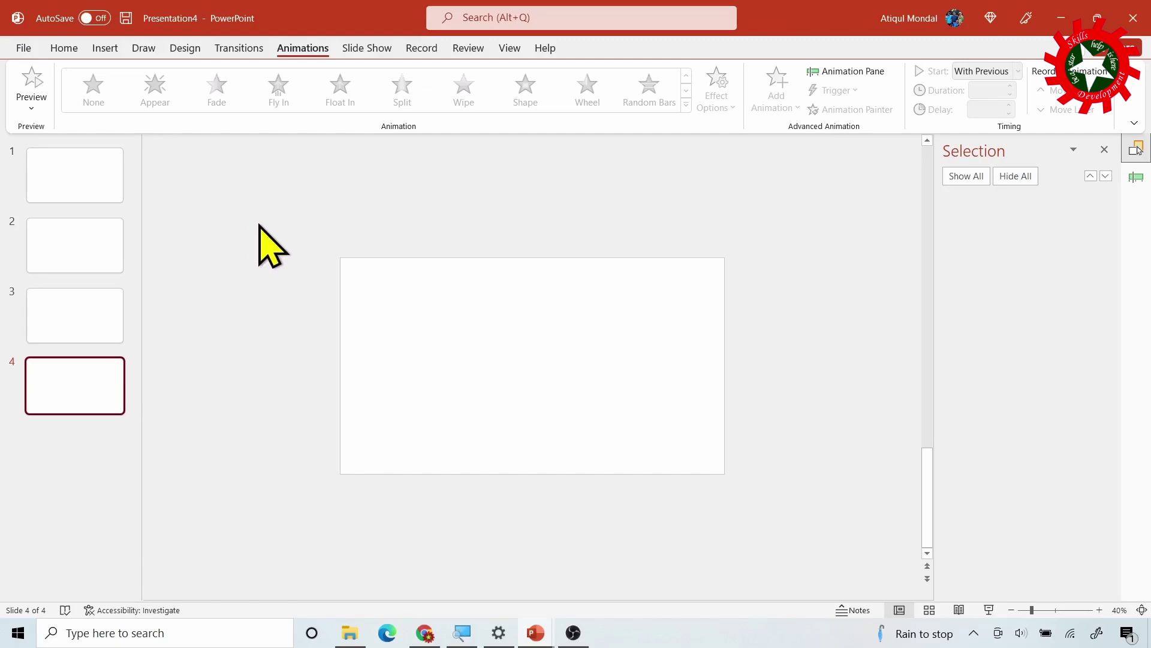
Search stock images for 'valentine' and select four heart and bokeh images
click(102, 48)
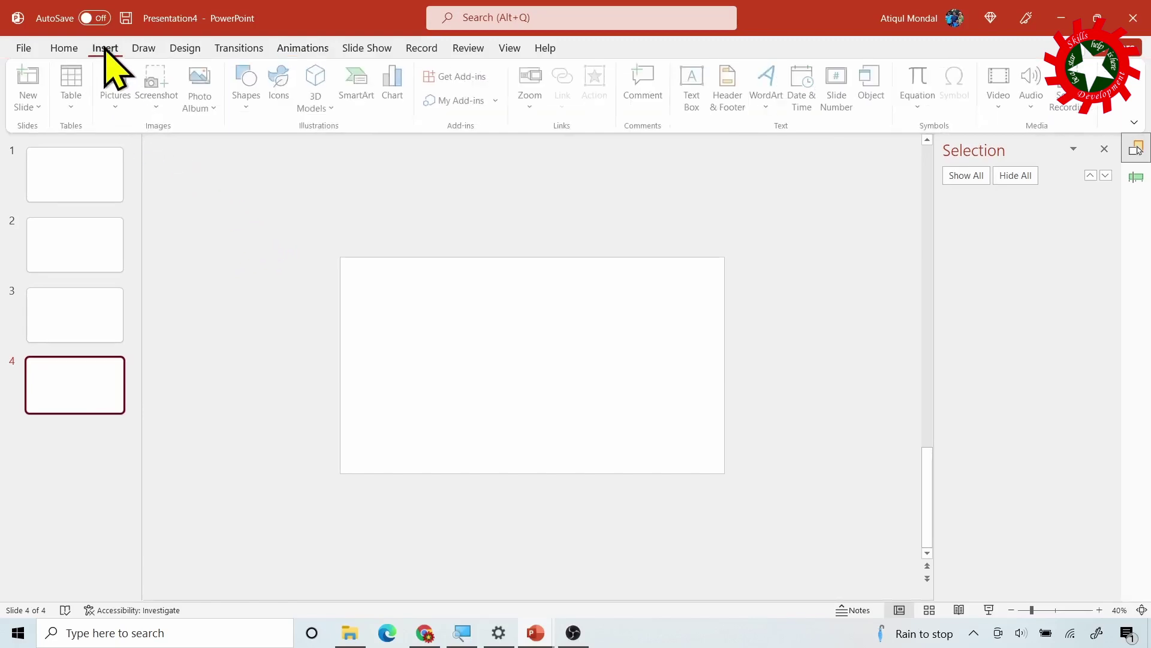
click(125, 107)
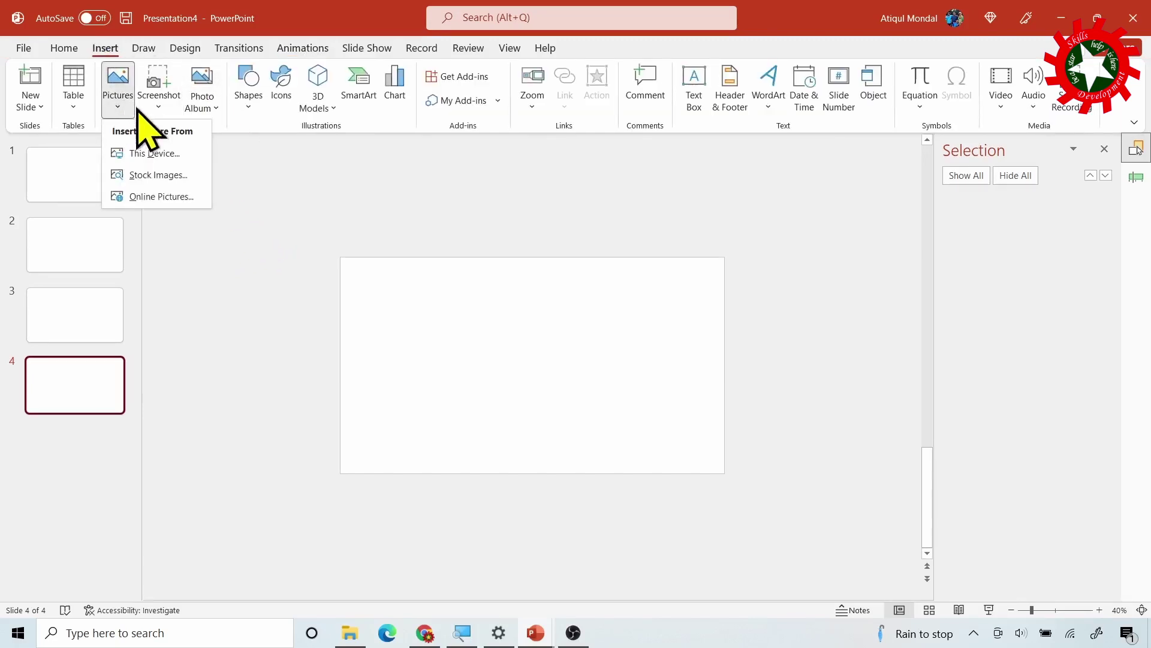
click(168, 175)
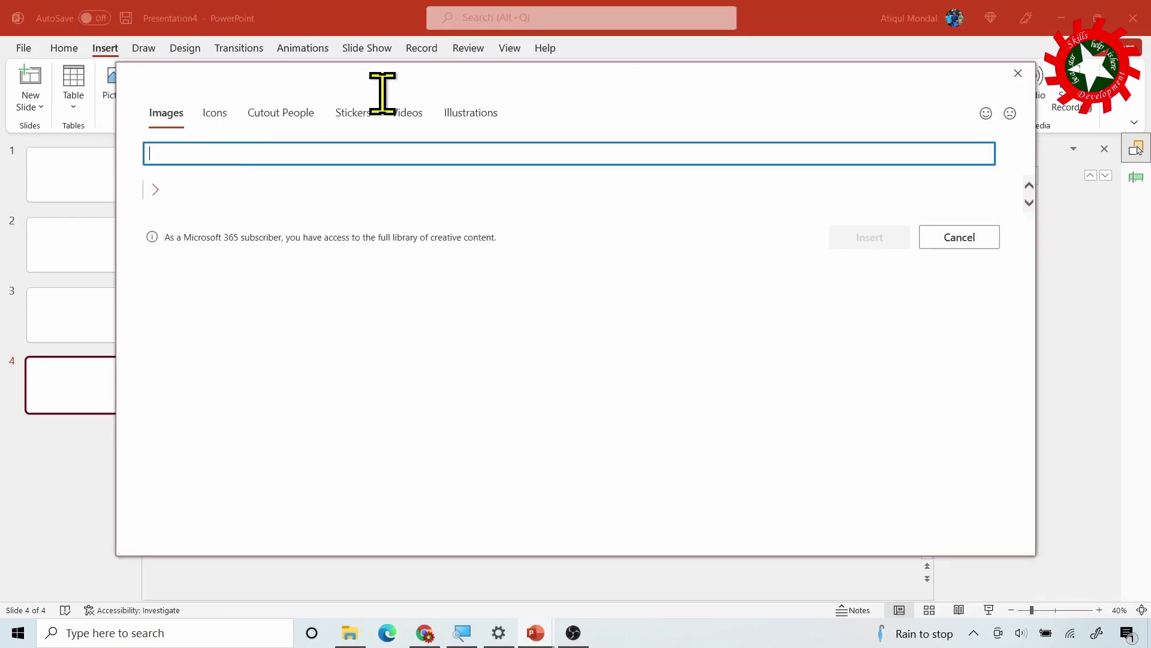
text(valentine)
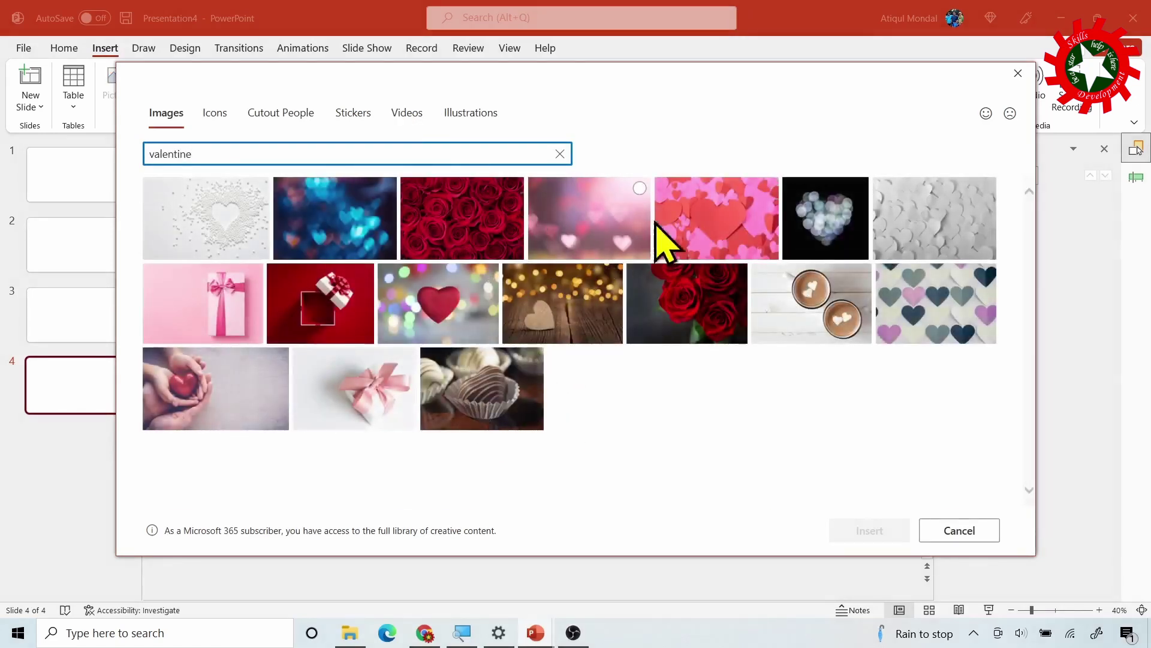
click(617, 207)
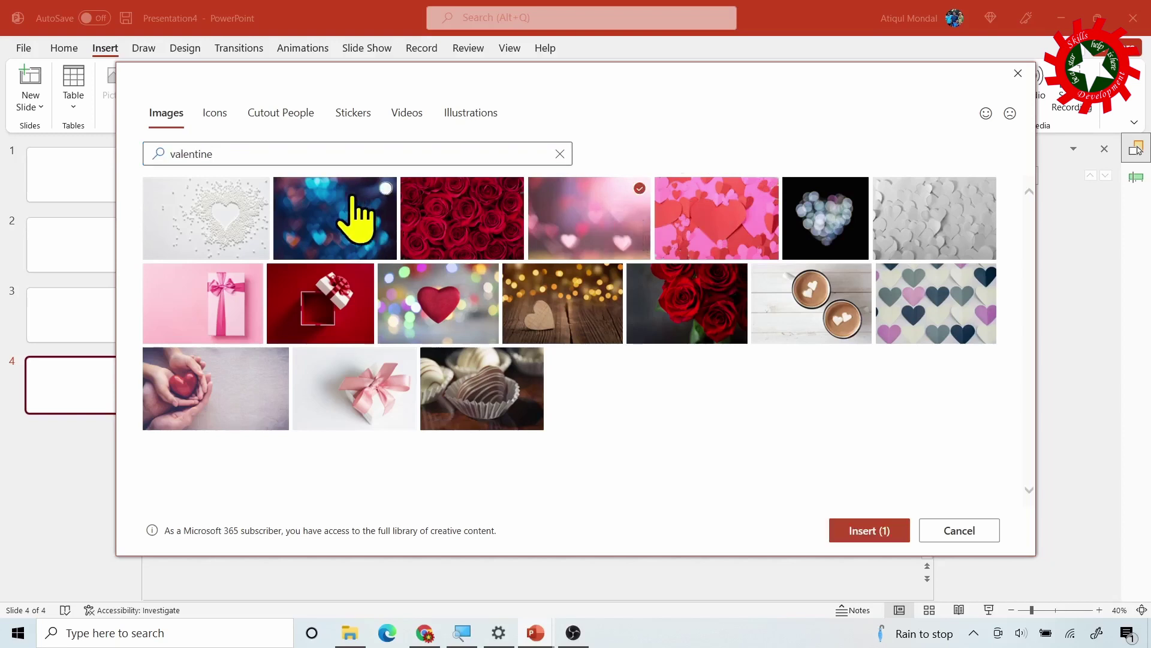
click(335, 207)
click(456, 300)
click(585, 315)
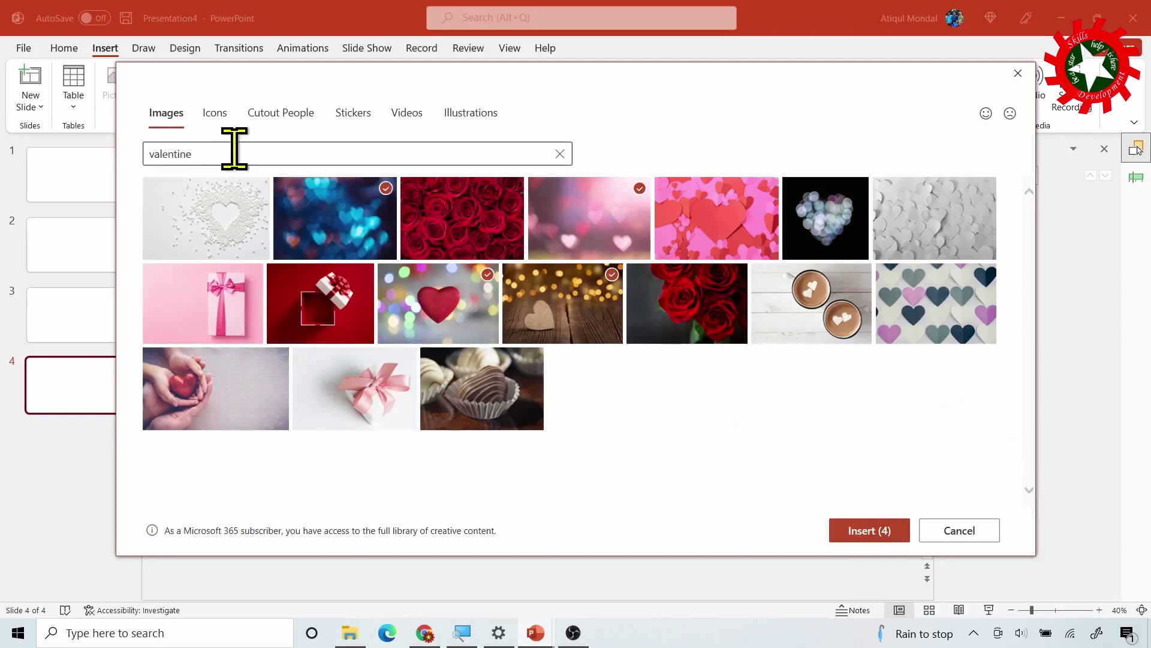
Change the search to 'pretty women', add the holi portrait, and insert all five images
mouse_move(233, 154)
mouse_down()
mouse_move(149, 154)
mouse_move(708, 31)
mouse_up()
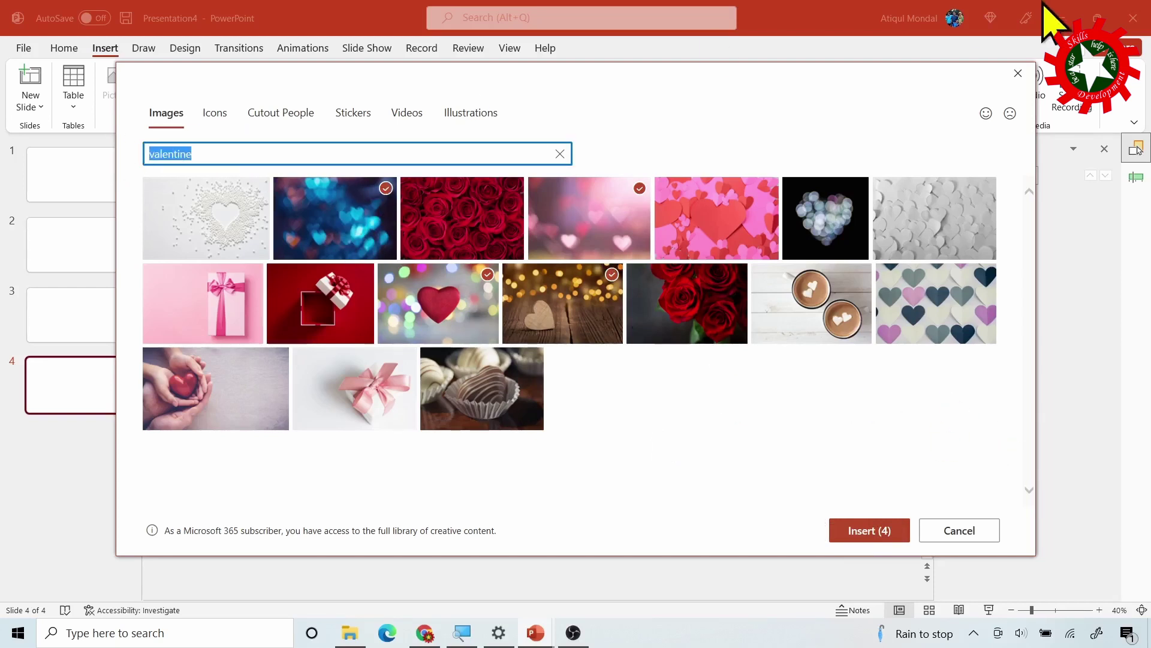
text(pretty)
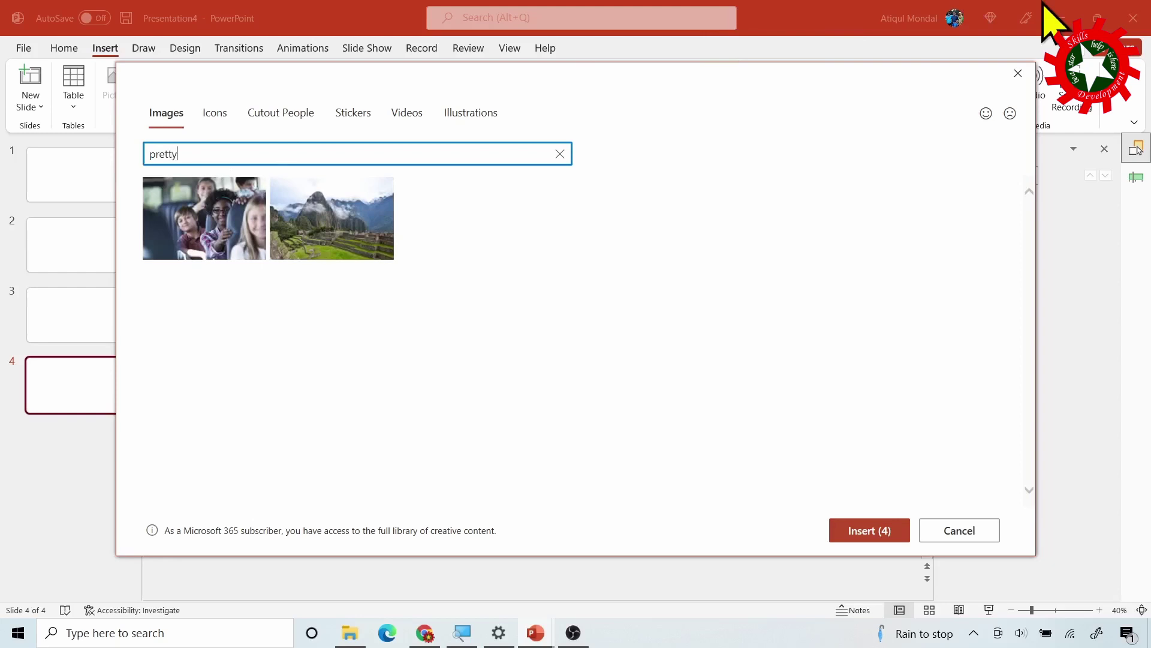
text( wom)
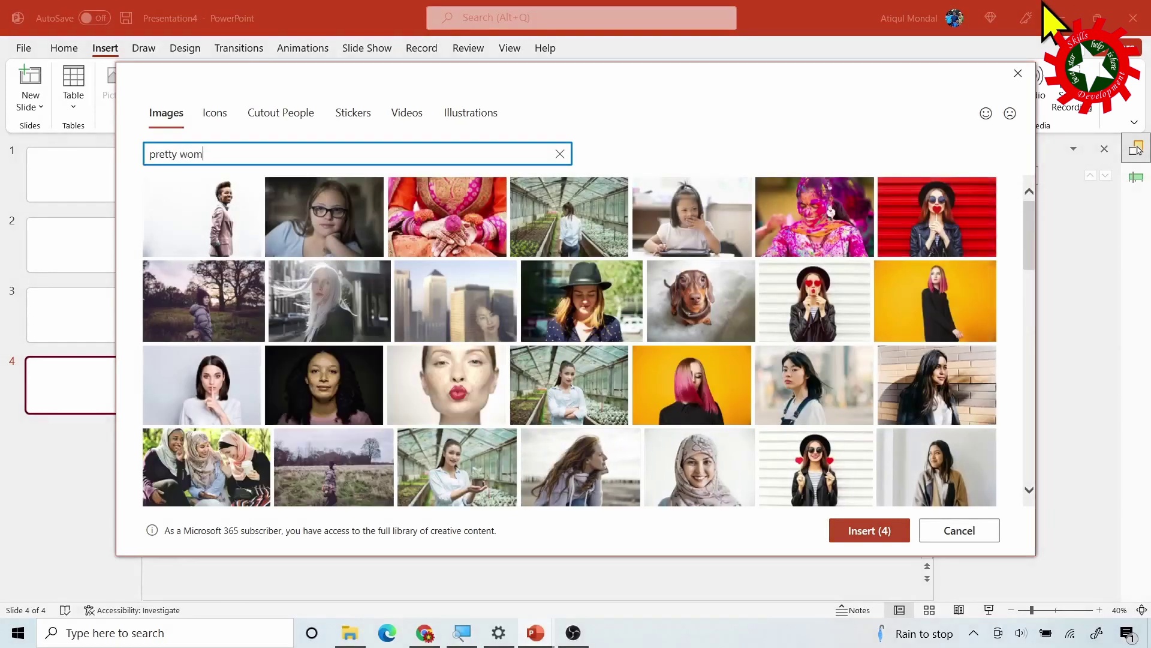
text(en)
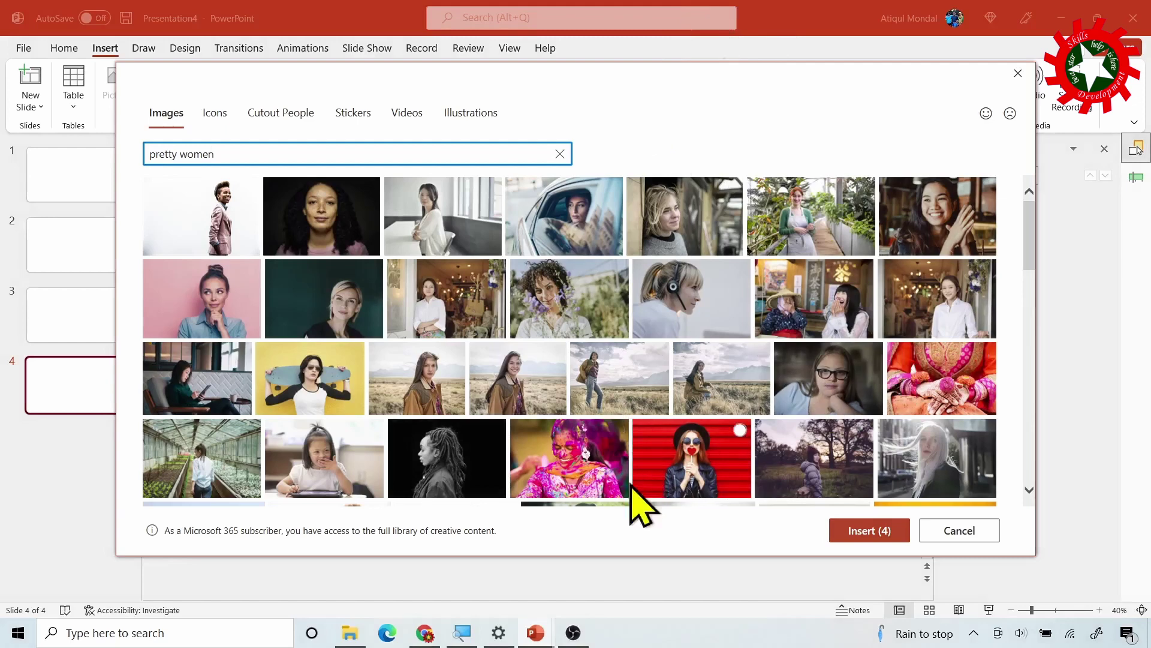
click(575, 461)
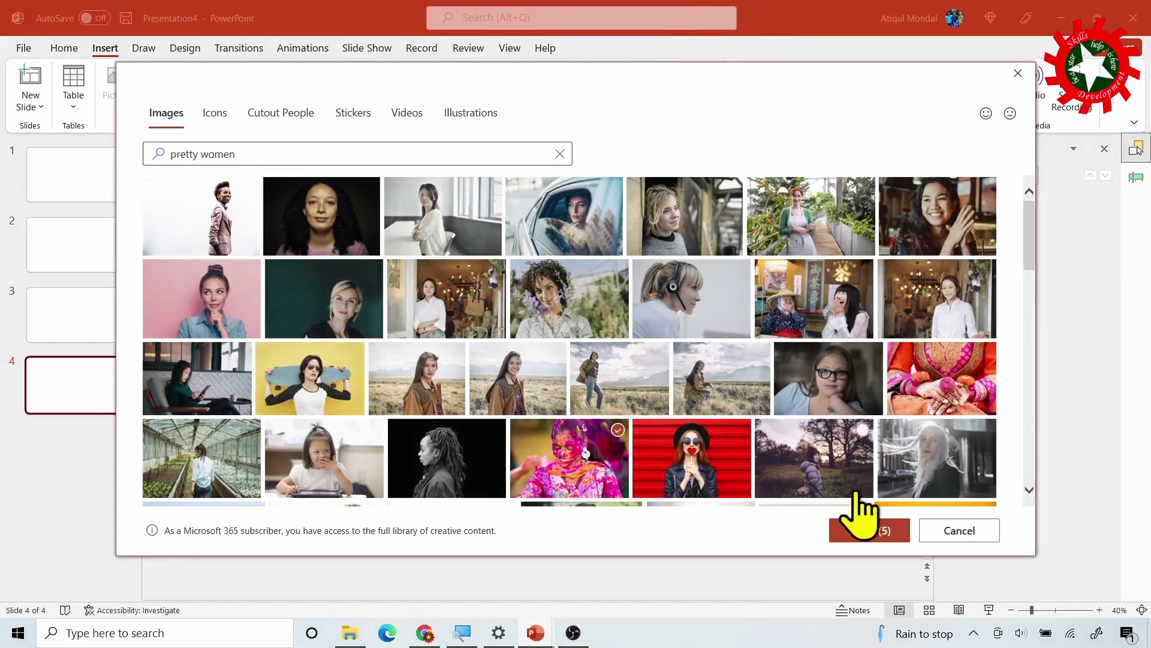
click(864, 531)
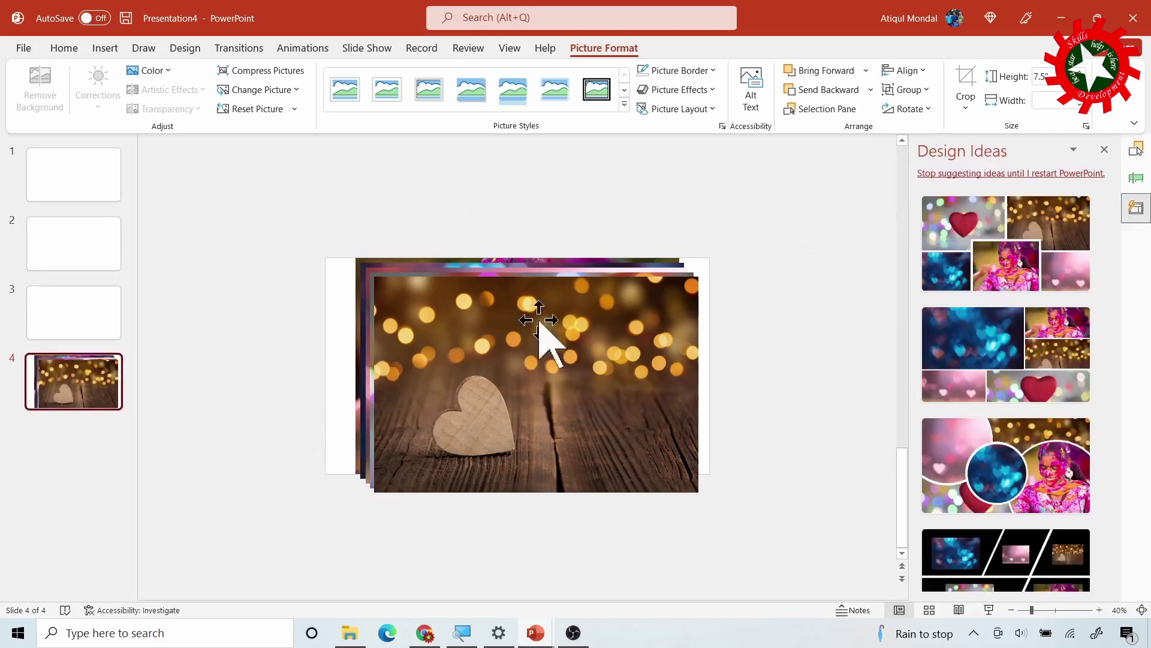
Drag the wooden heart, red heart and pink hearts photos apart, then cut the pink-hearts and wooden-heart pair
click(550, 171)
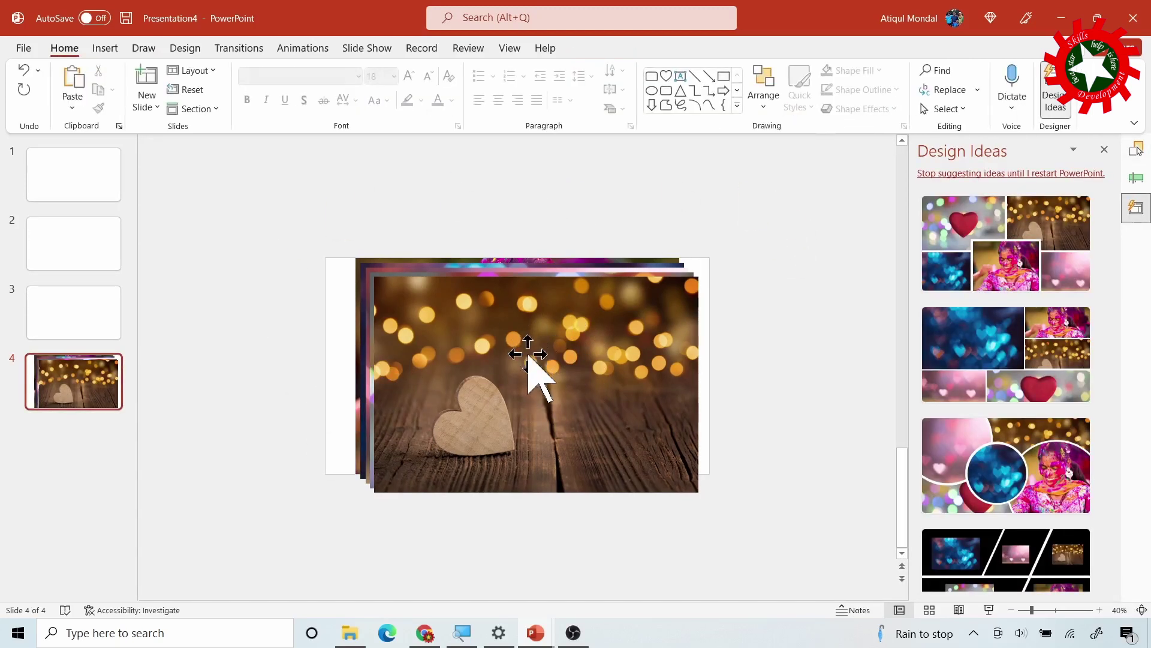
click(530, 362)
click(786, 300)
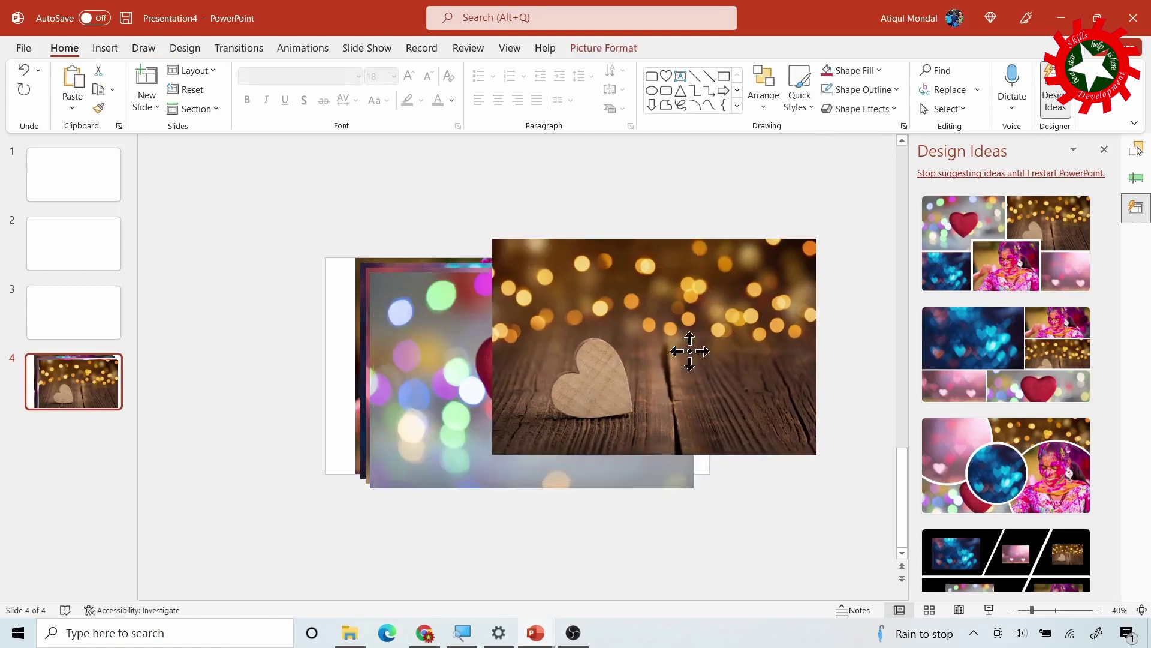
drag(571, 390, 701, 487)
click(491, 336)
drag(491, 336, 662, 248)
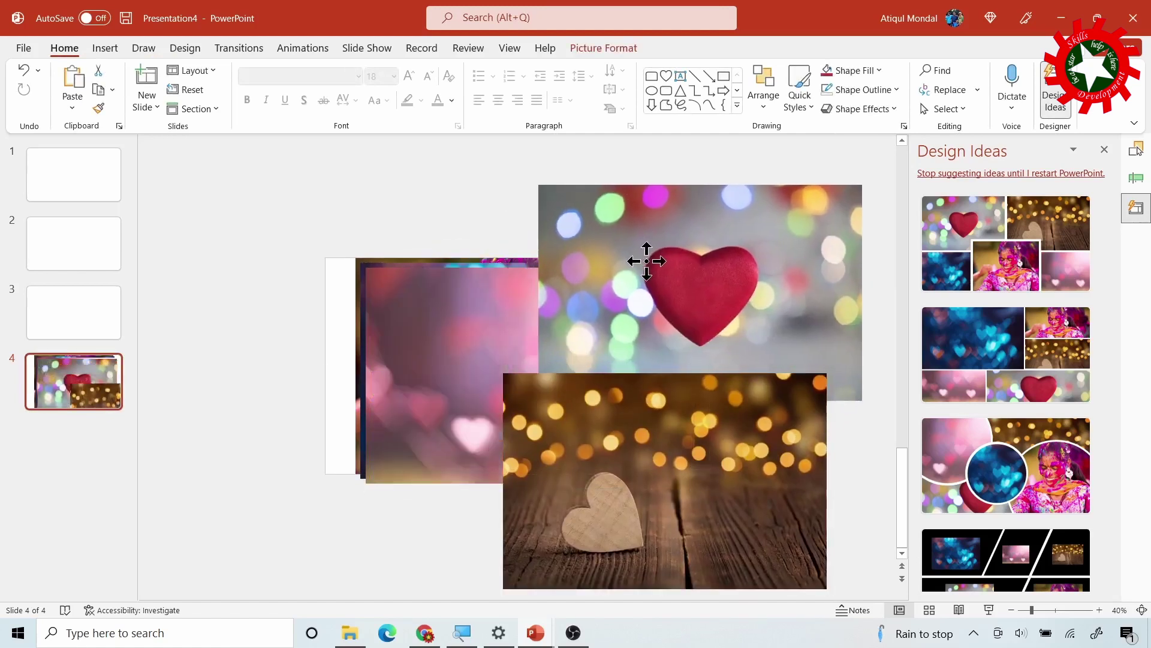
drag(442, 360, 281, 272)
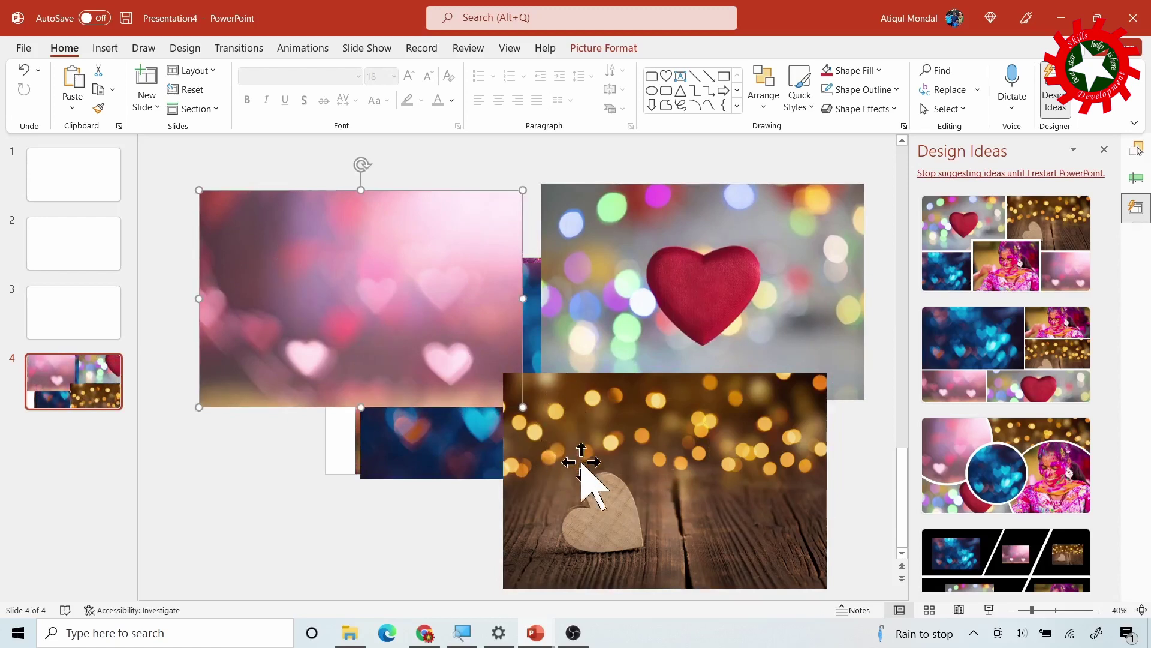
shift+click(631, 489)
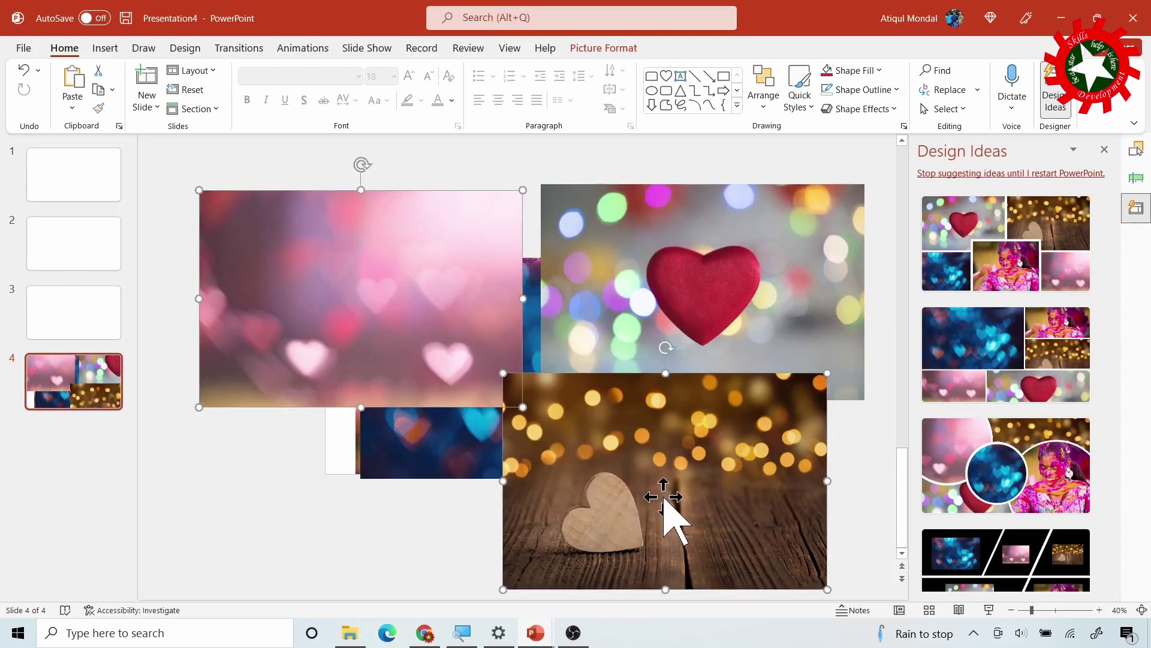
key(ctrl+x)
Paste the pink-hearts and wooden-heart photos onto slide 3 and apply the circle-inset design idea
click(60, 312)
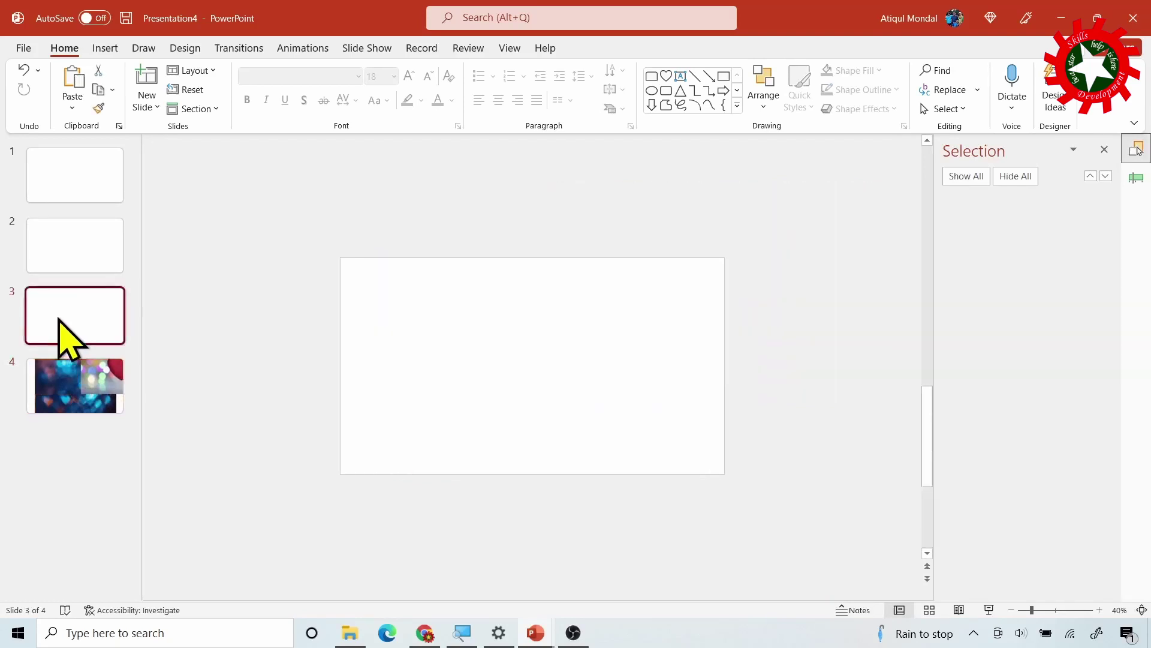
key(ctrl+v)
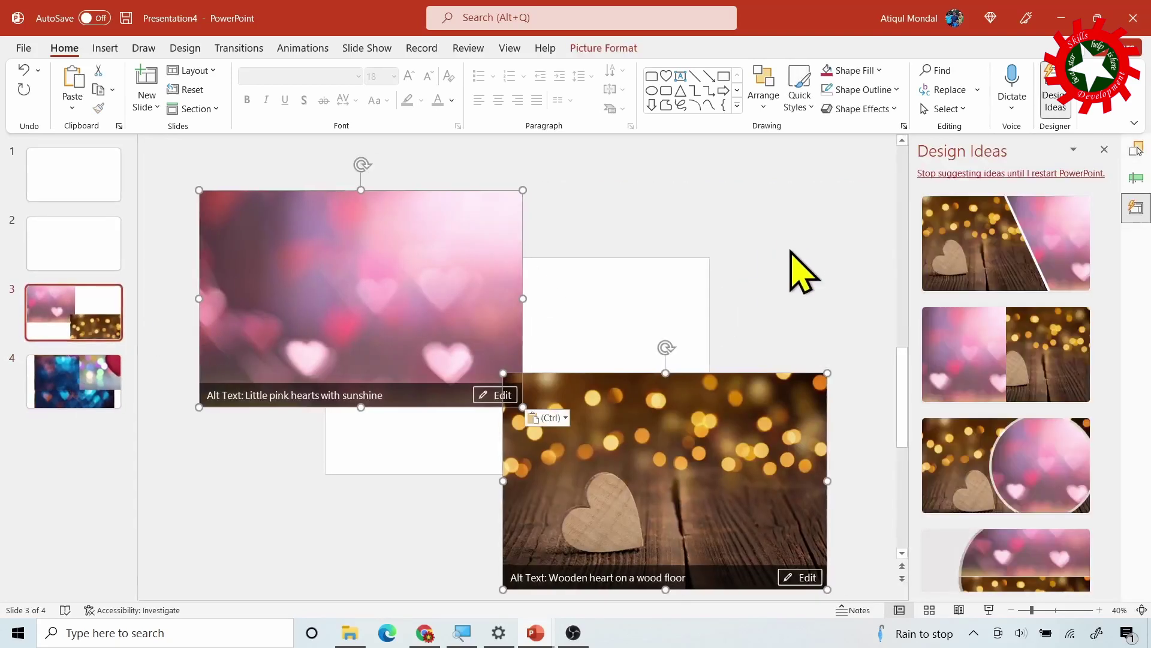
click(837, 297)
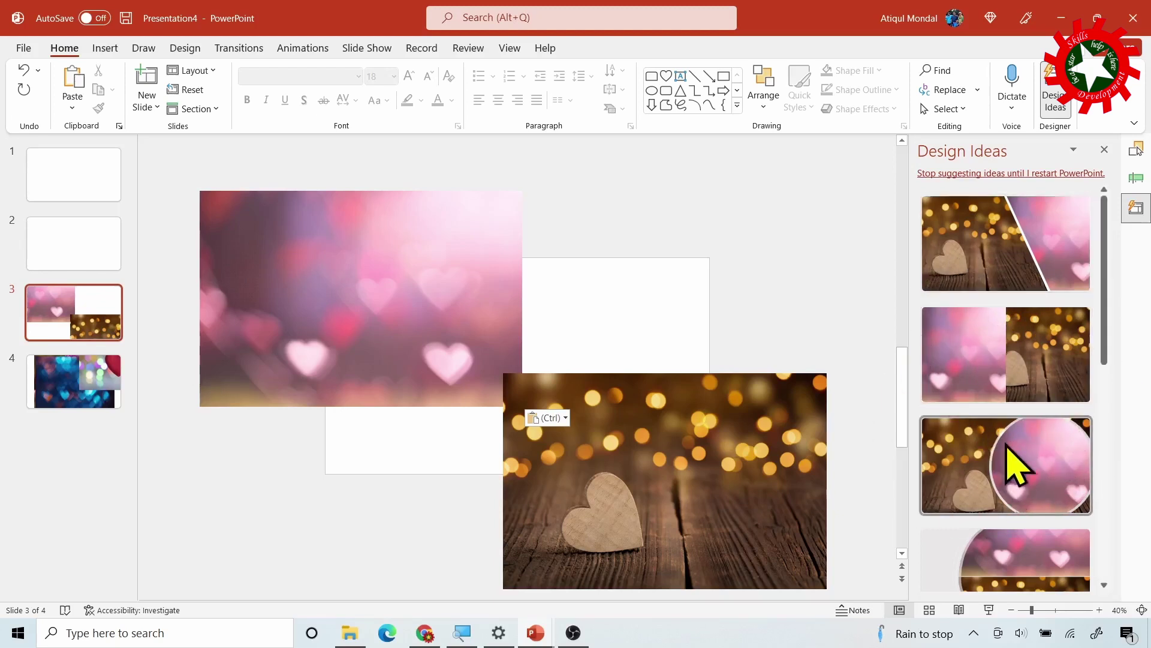
mouse_move(1104, 282)
mouse_down()
mouse_move(1108, 491)
mouse_move(974, 609)
mouse_up()
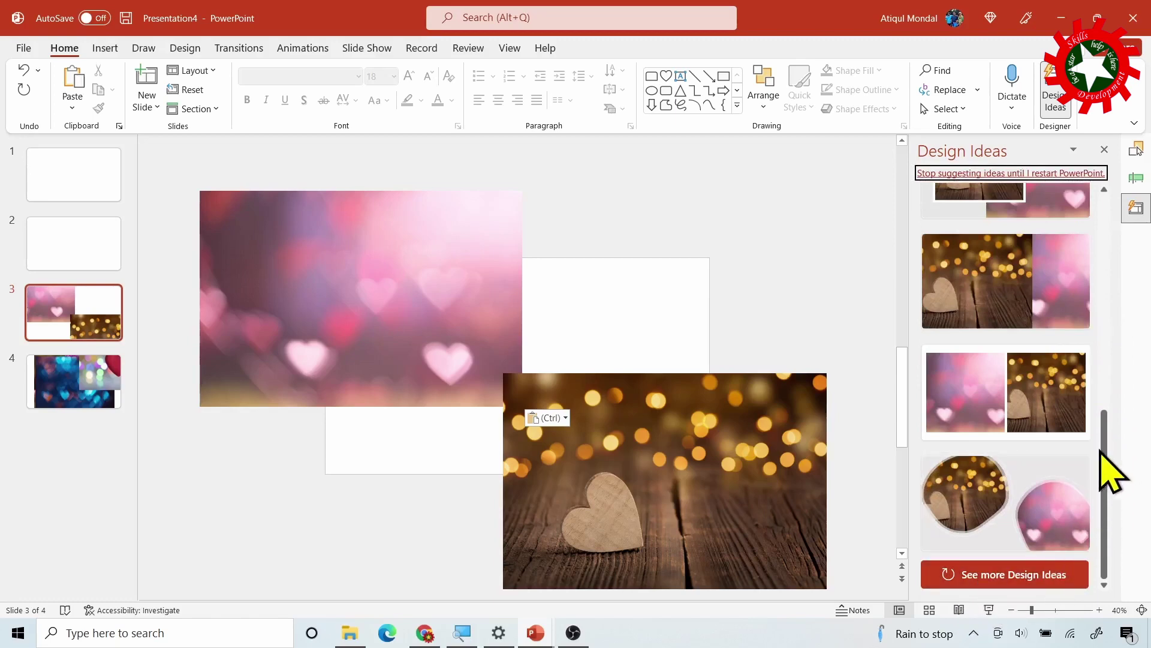
drag(1114, 471, 1138, 294)
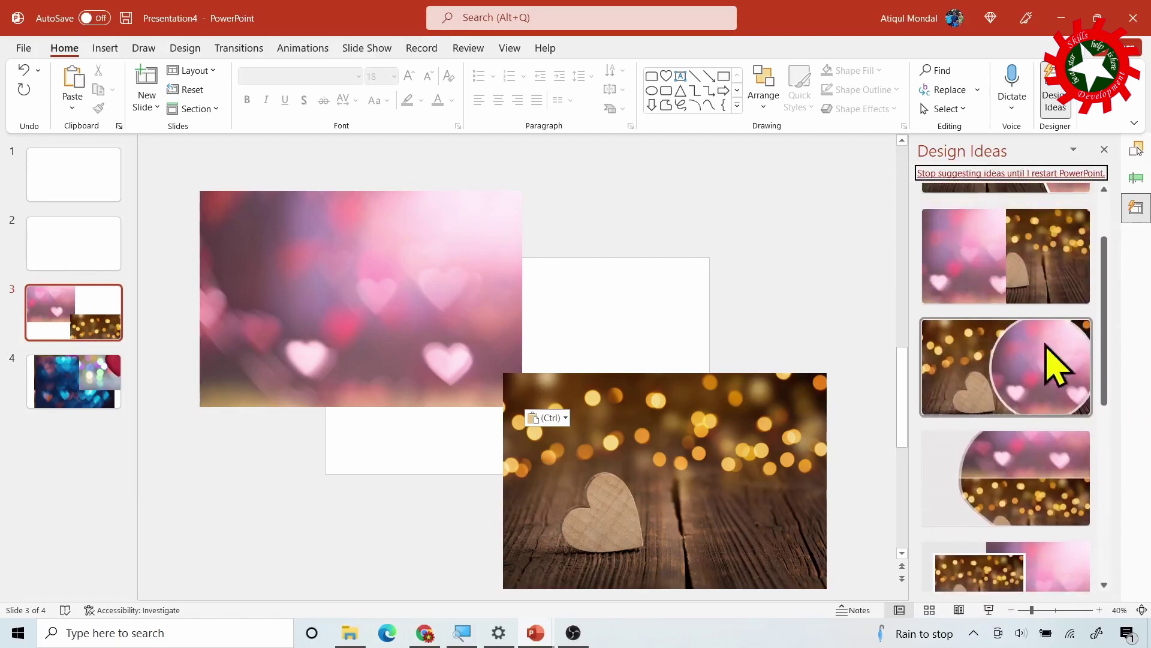
click(1030, 400)
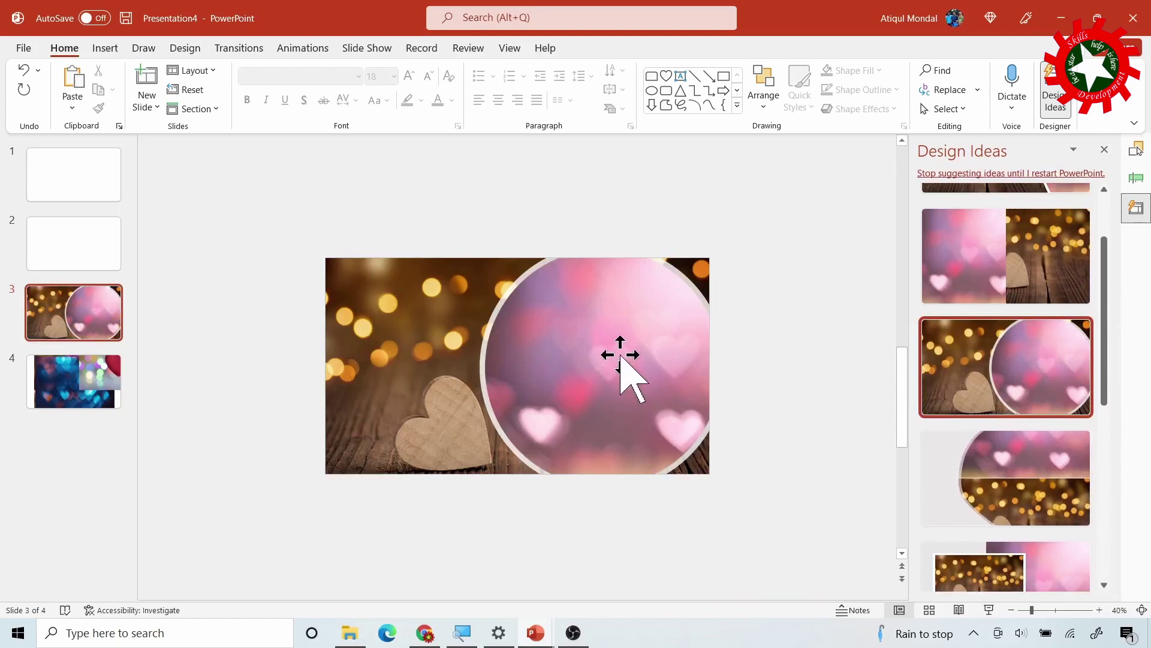
click(106, 48)
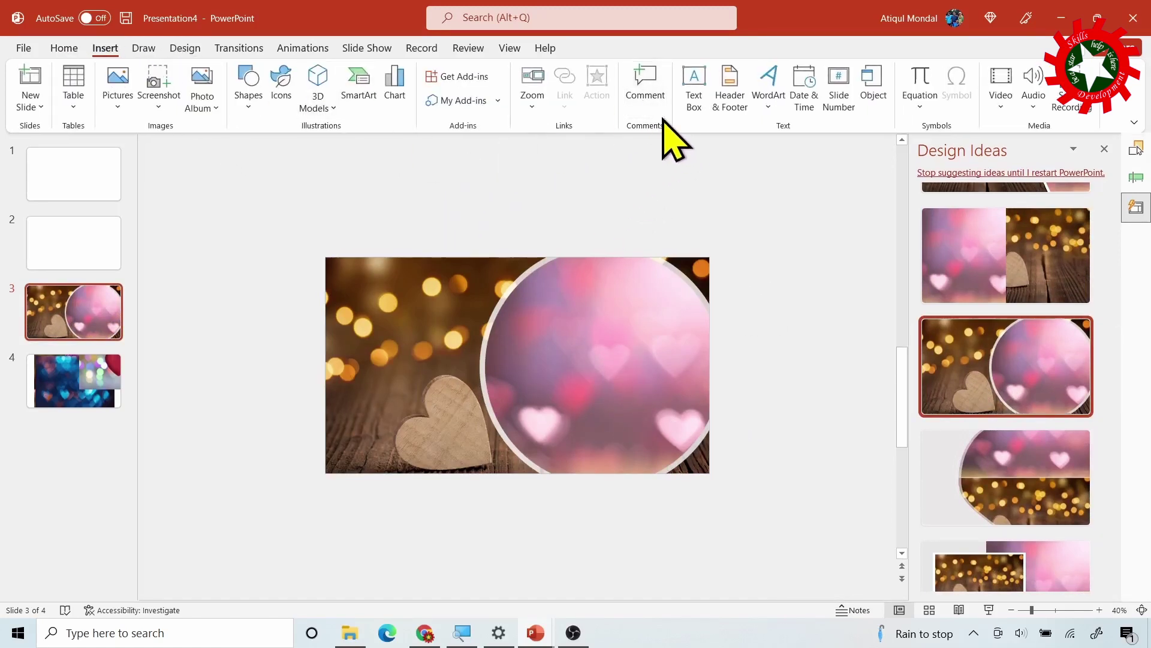
Draw a caption text box in the pink circle set to 60 pt Alex Brush in red
click(695, 87)
drag(530, 351, 666, 382)
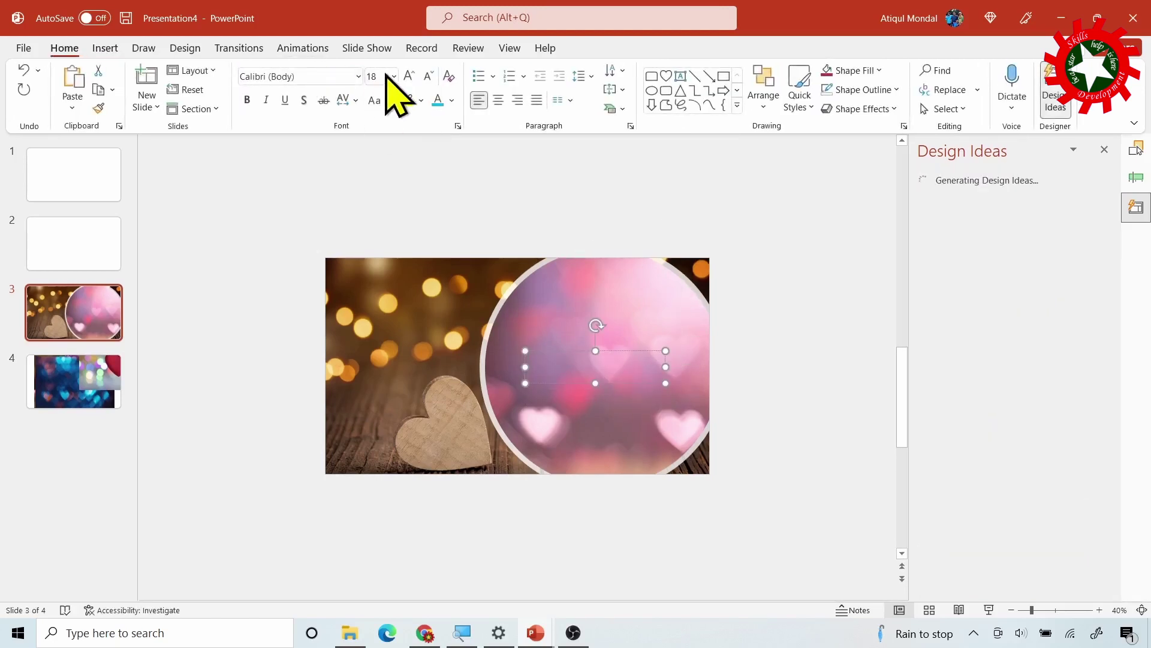
click(395, 77)
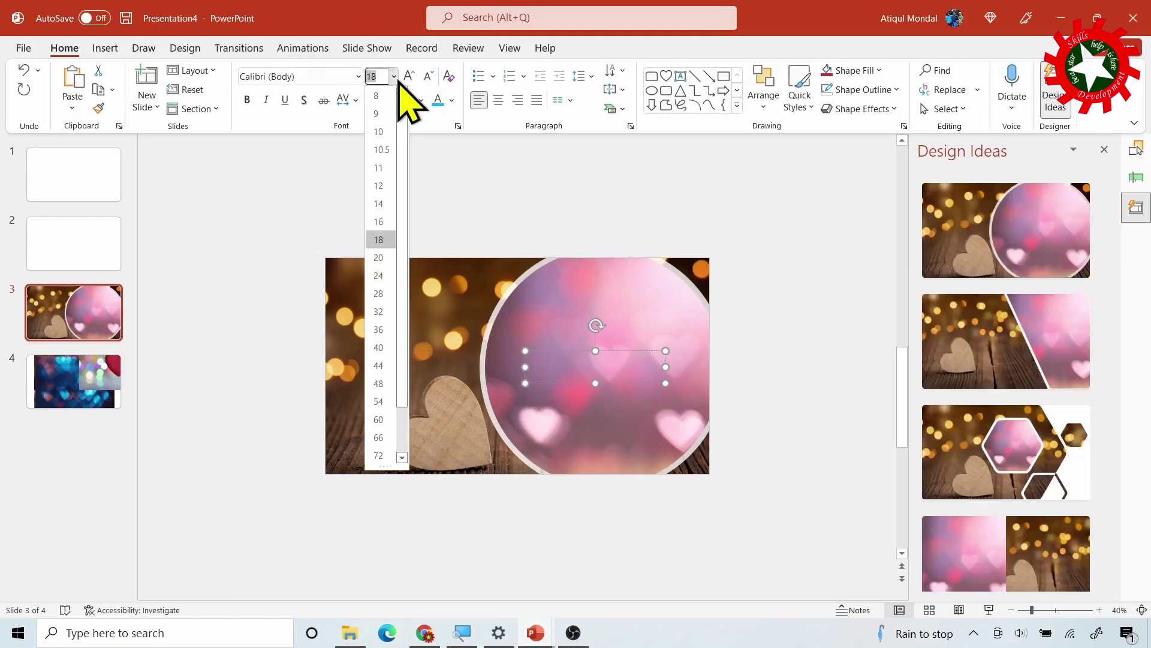
click(379, 420)
click(358, 77)
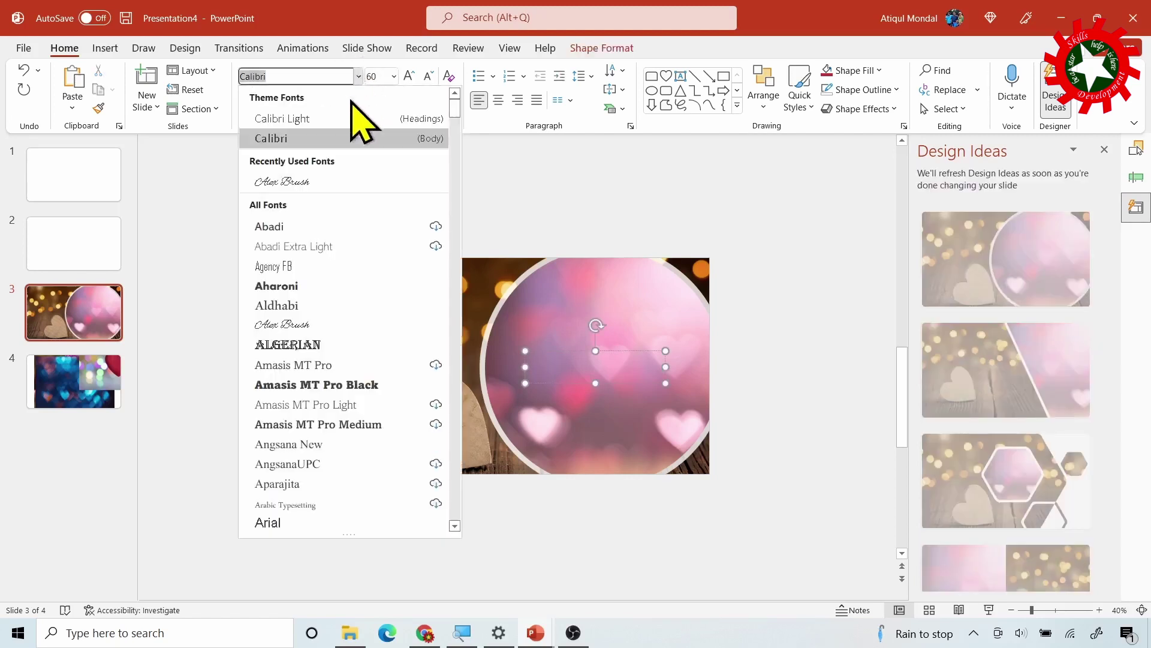
click(329, 325)
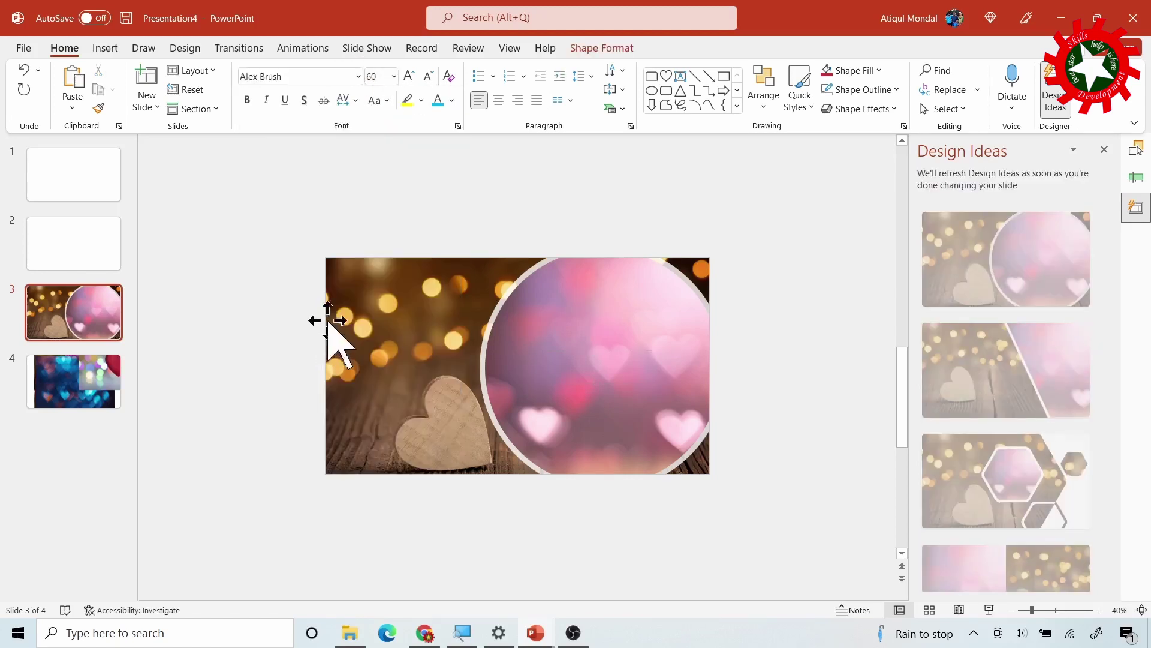
click(453, 100)
click(450, 239)
Widen the caption box so it fits on one line and centre its text
key(alt+F10)
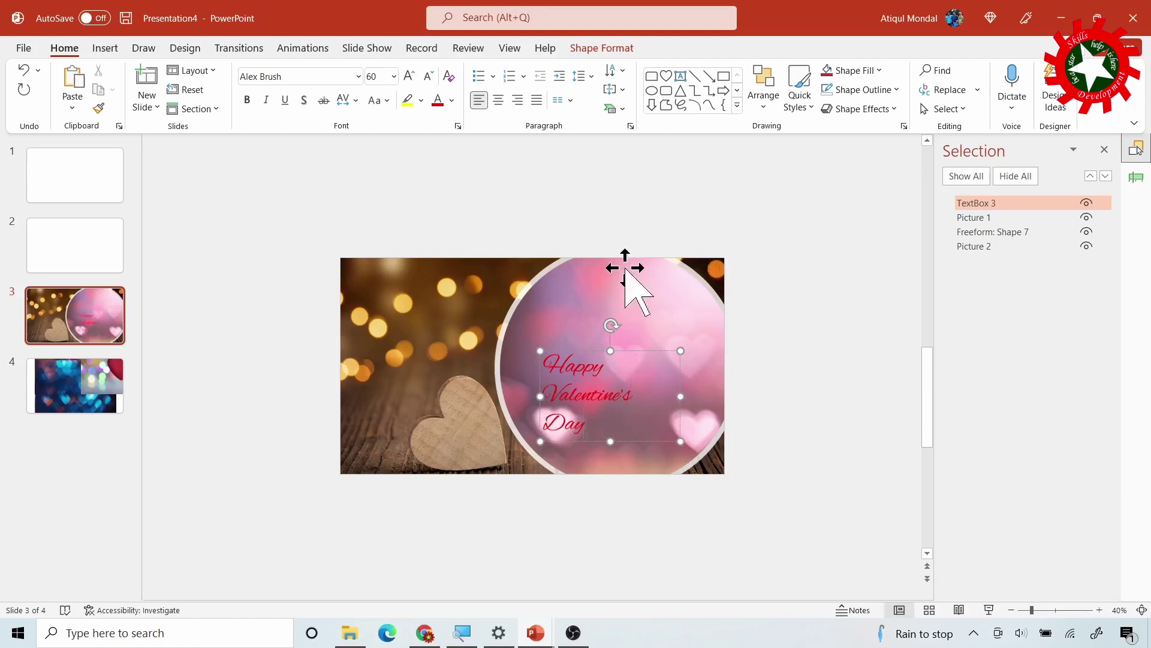
drag(540, 396, 500, 396)
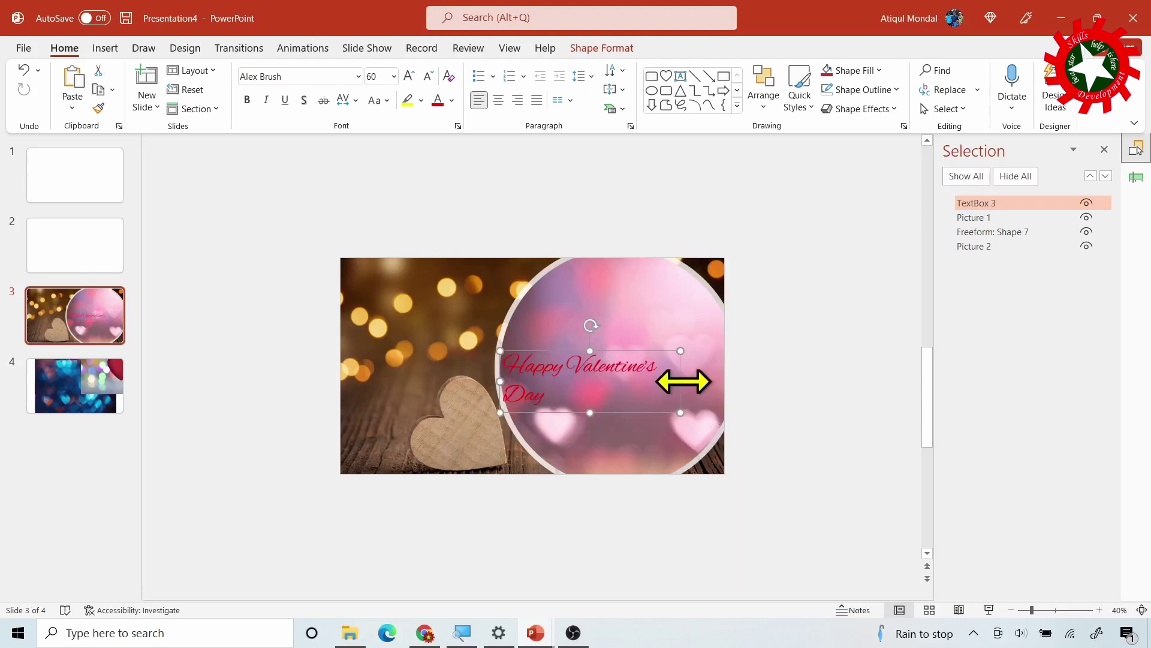
drag(682, 382, 725, 376)
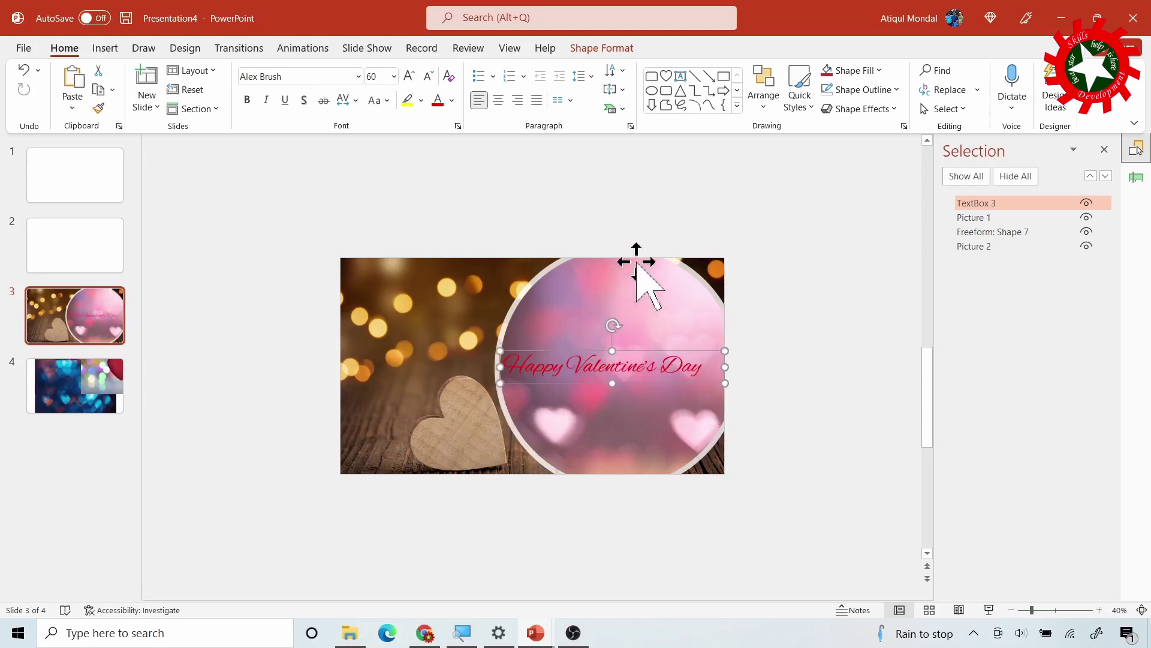
click(500, 102)
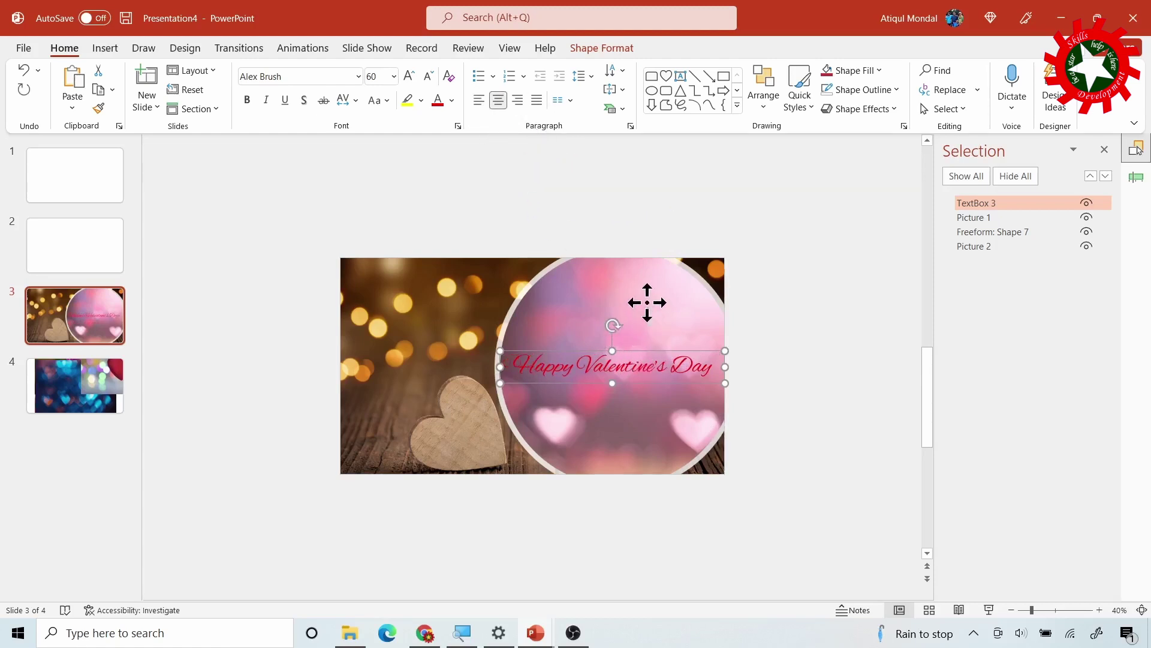
shift+click(675, 291)
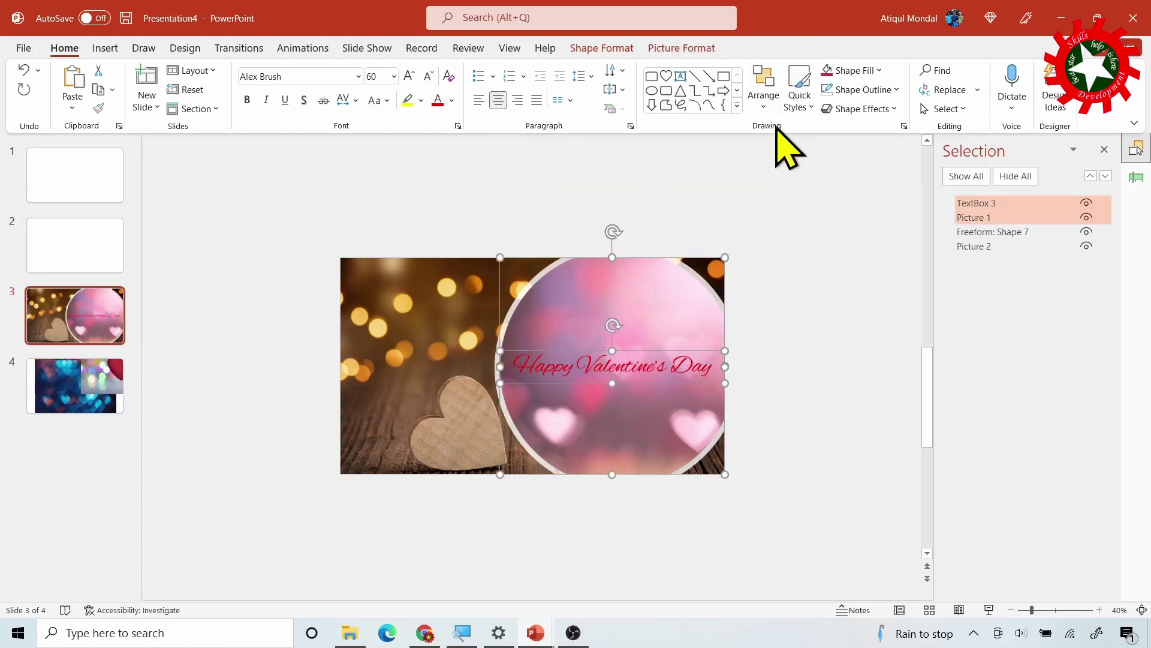
Align the caption to the centre and middle of the pink circle picture
click(766, 102)
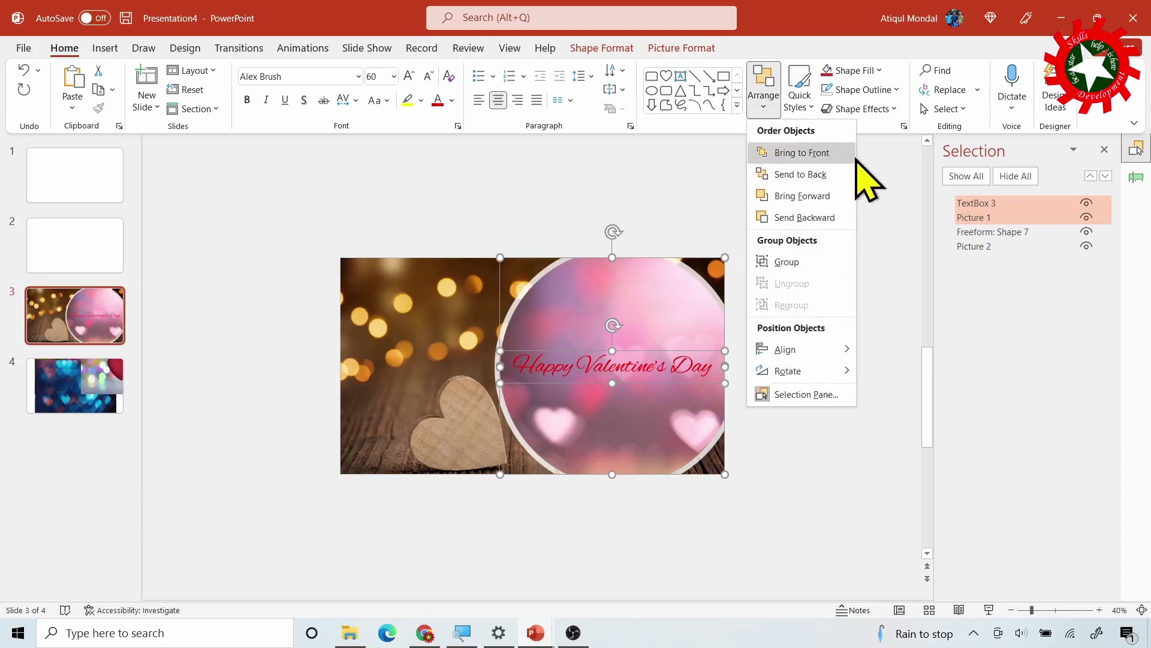
mouse_move(786, 349)
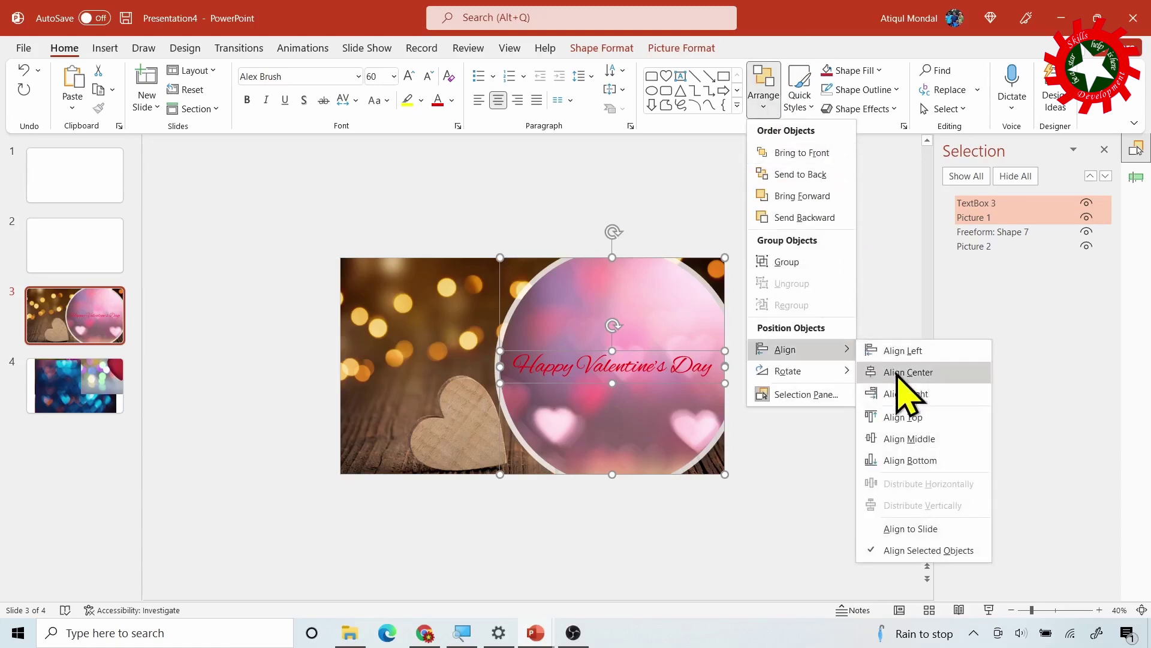
click(899, 371)
click(764, 102)
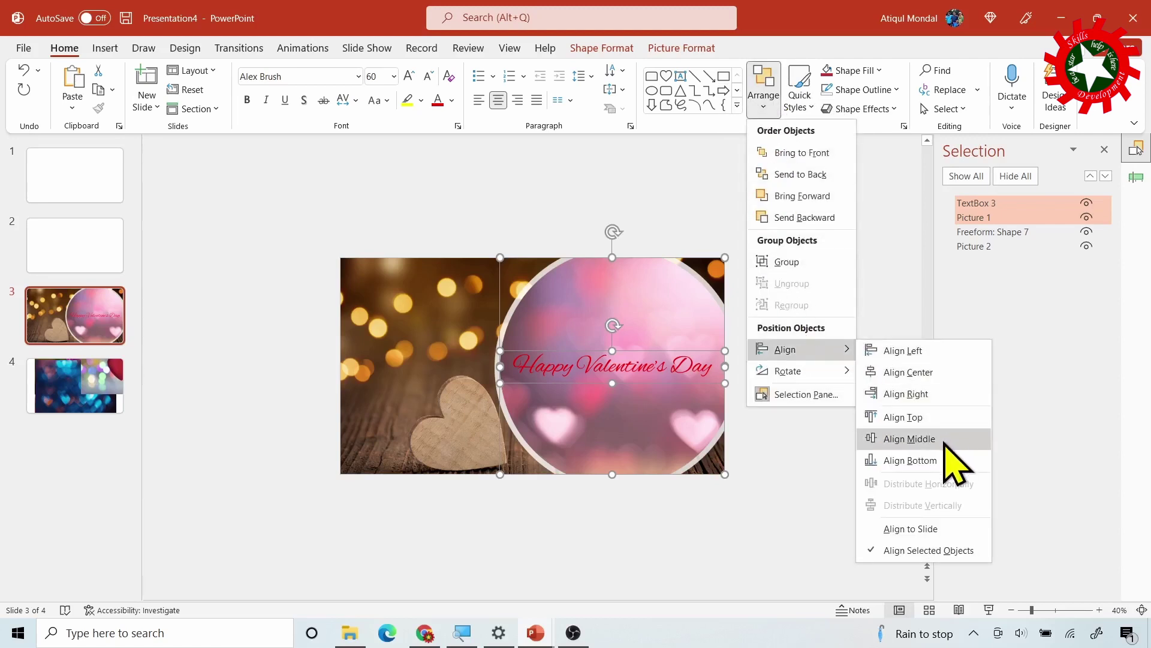
click(945, 443)
click(852, 193)
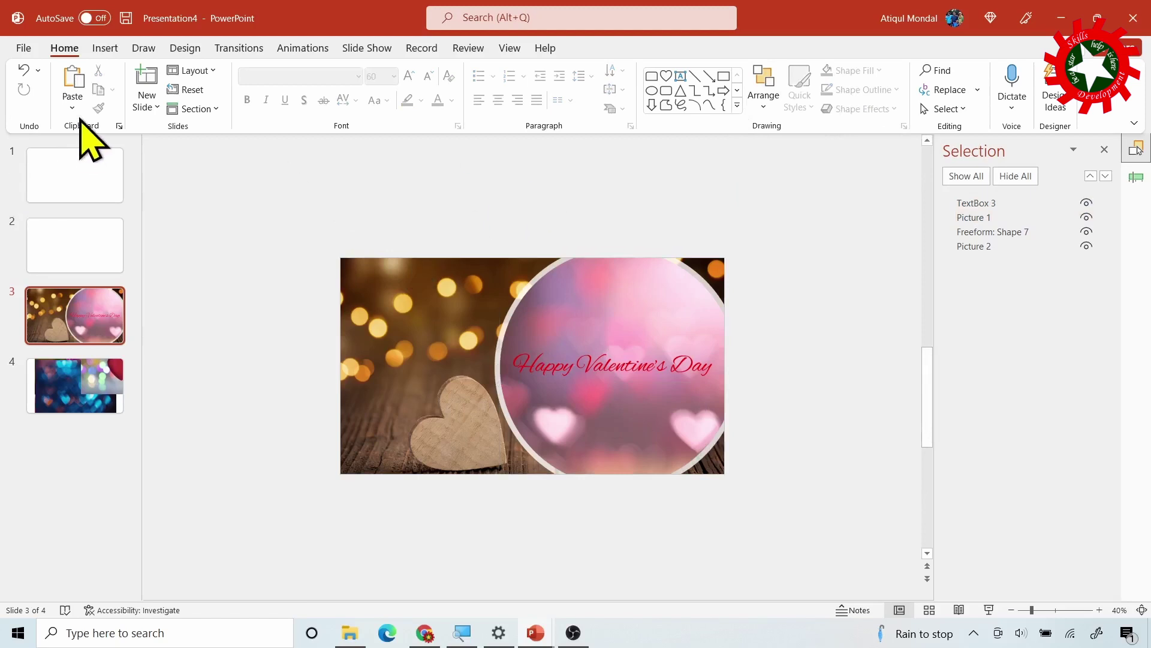
Move the red heart and blue hearts photos from slide 4 to slide 1 using the diagonal split design idea
click(63, 401)
click(514, 385)
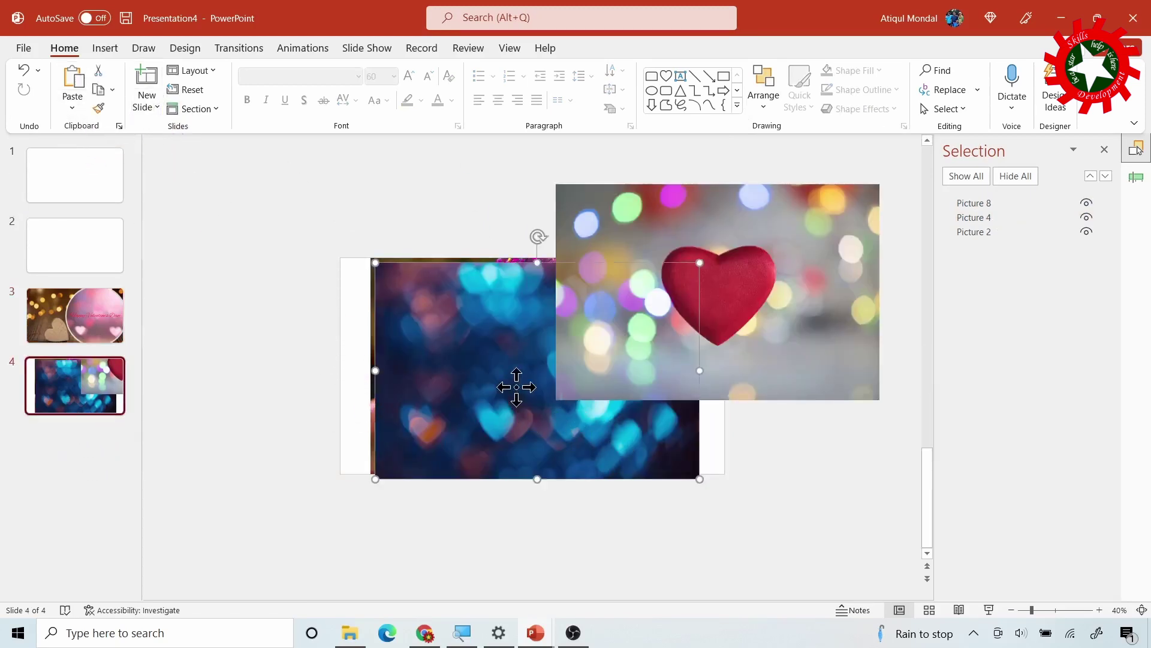
shift+click(842, 329)
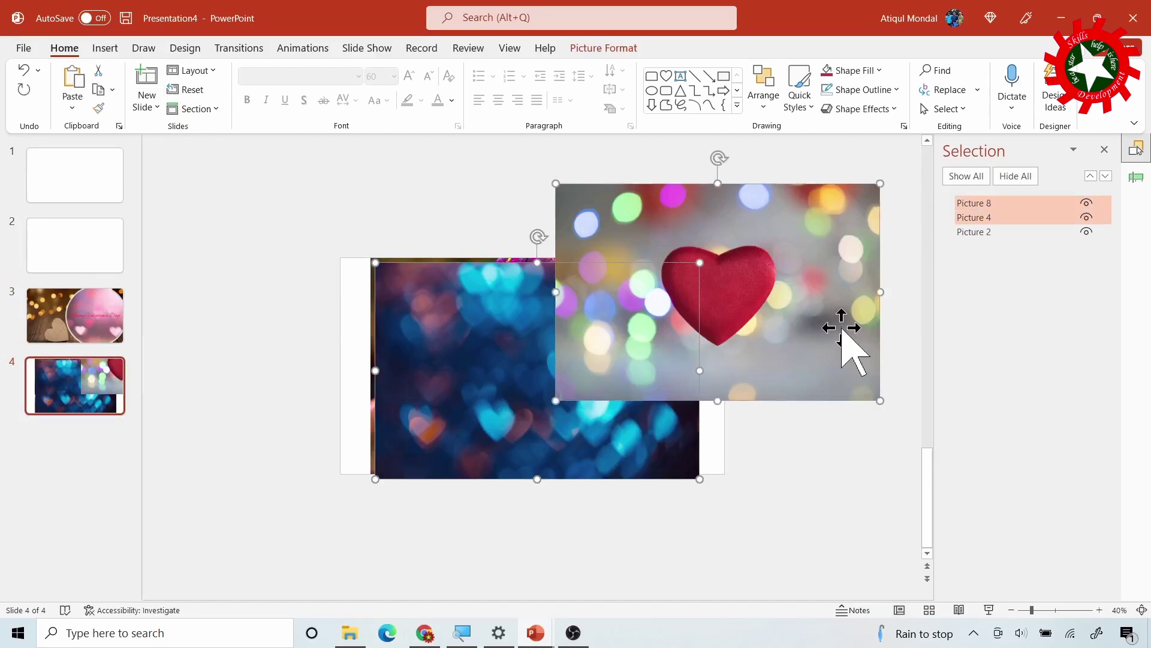
key(Delete)
click(93, 187)
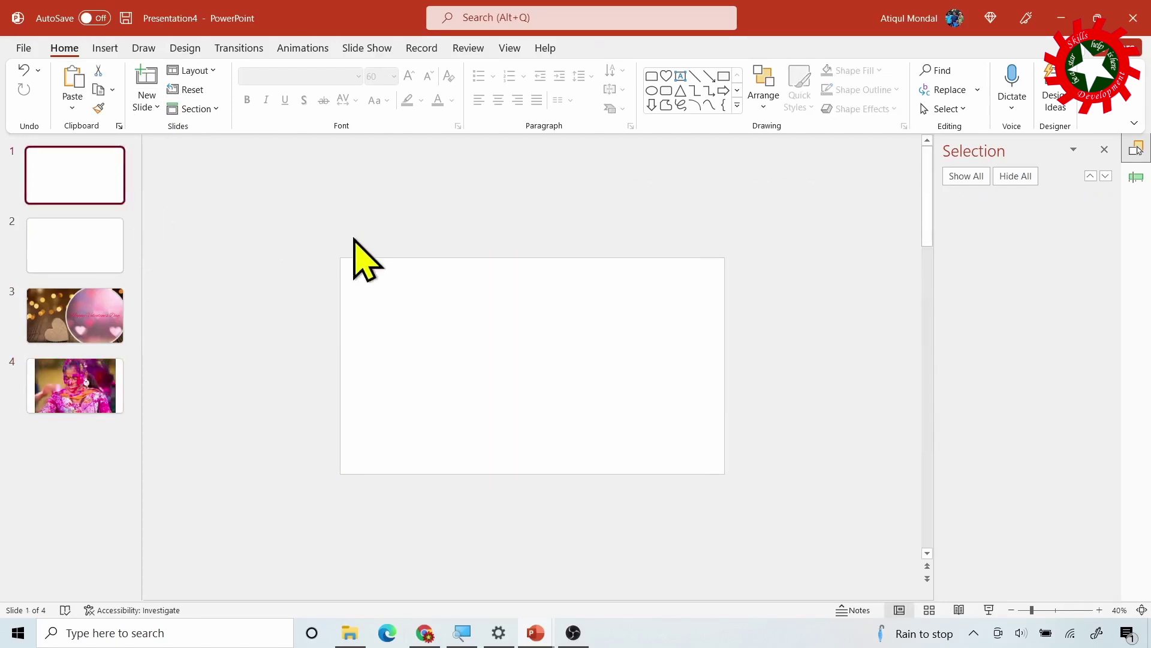
key(ctrl+v)
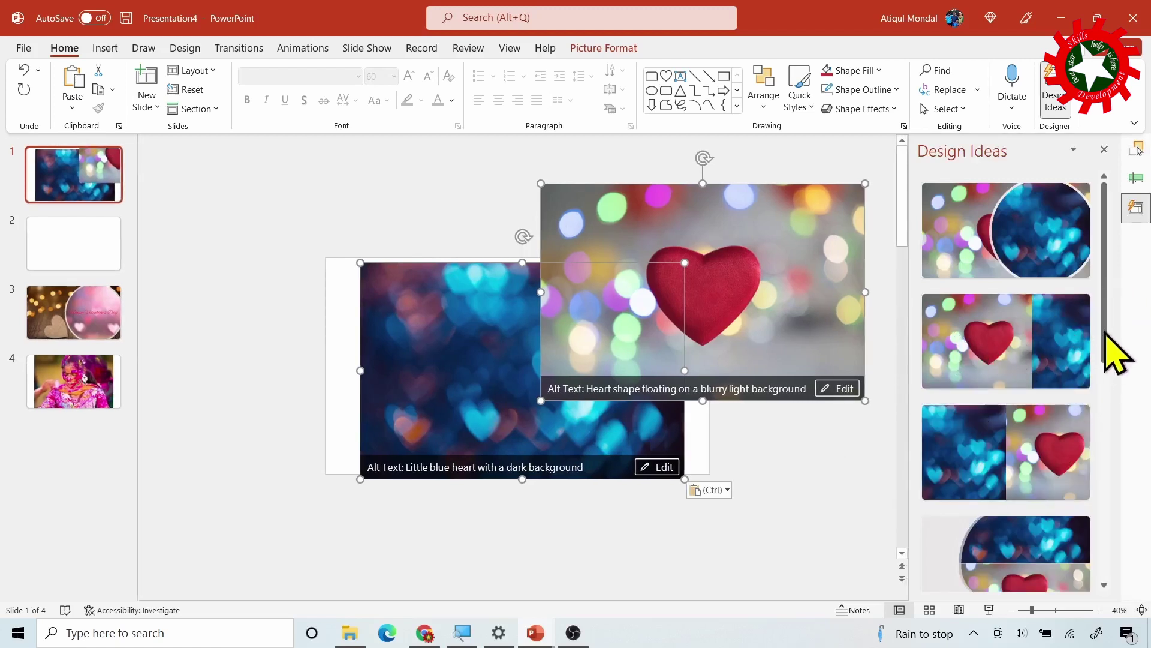
drag(1105, 333, 1127, 486)
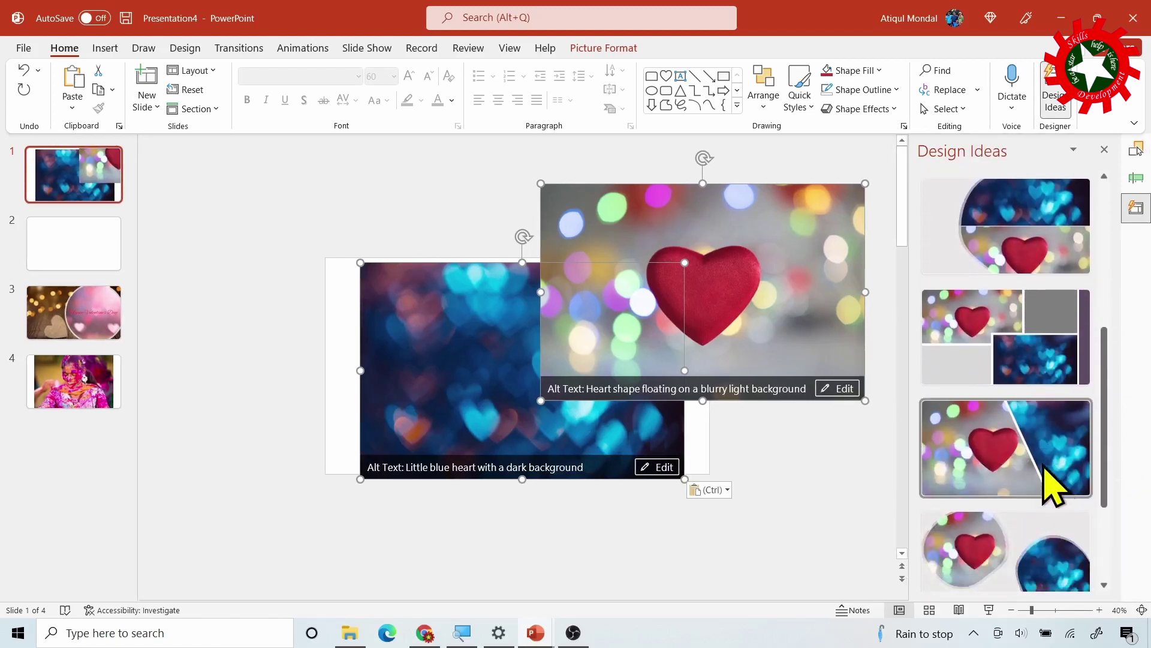
click(1045, 470)
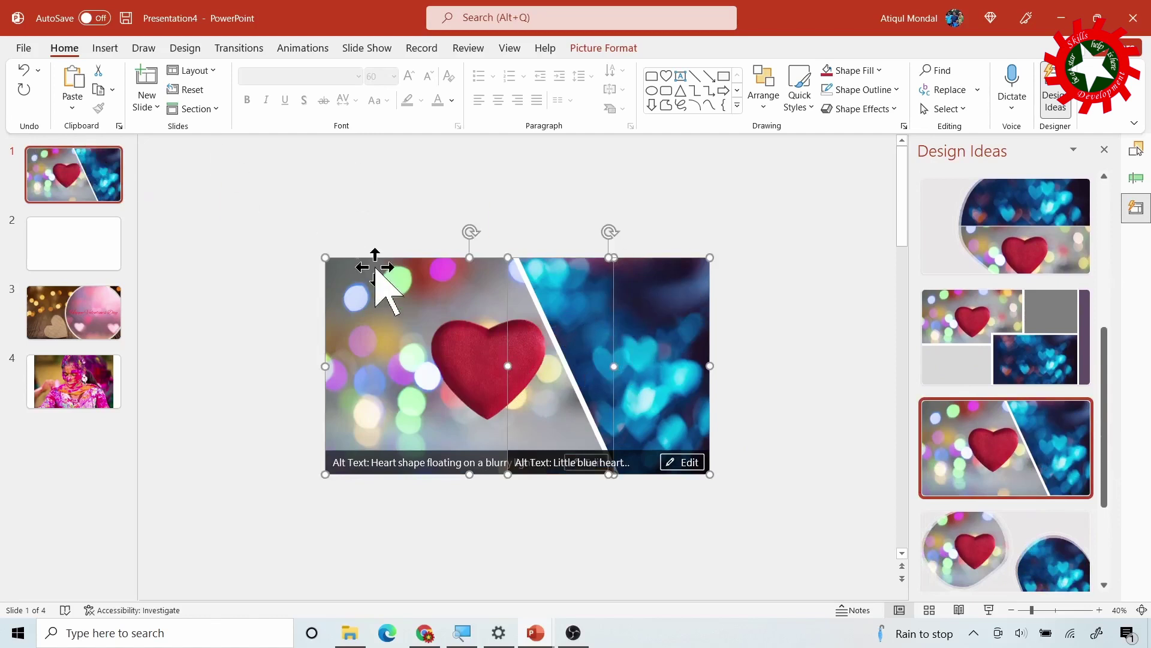
click(252, 204)
click(54, 386)
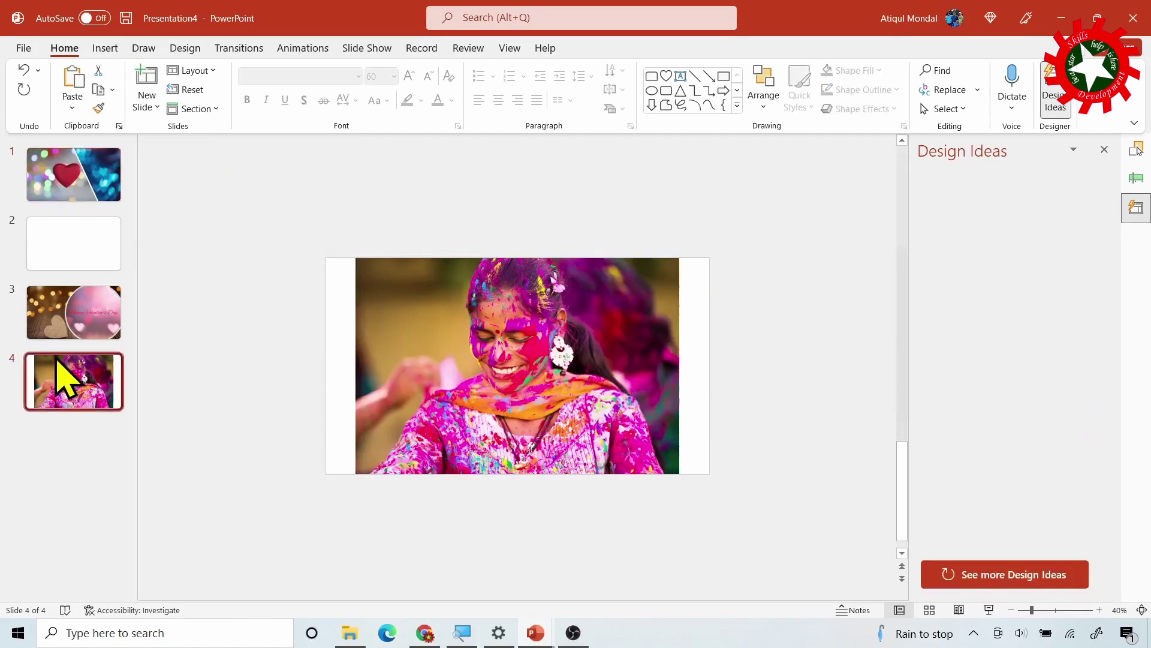
Move the paint-covered holi portrait from slide 4 to slide 2
click(462, 361)
key(Delete)
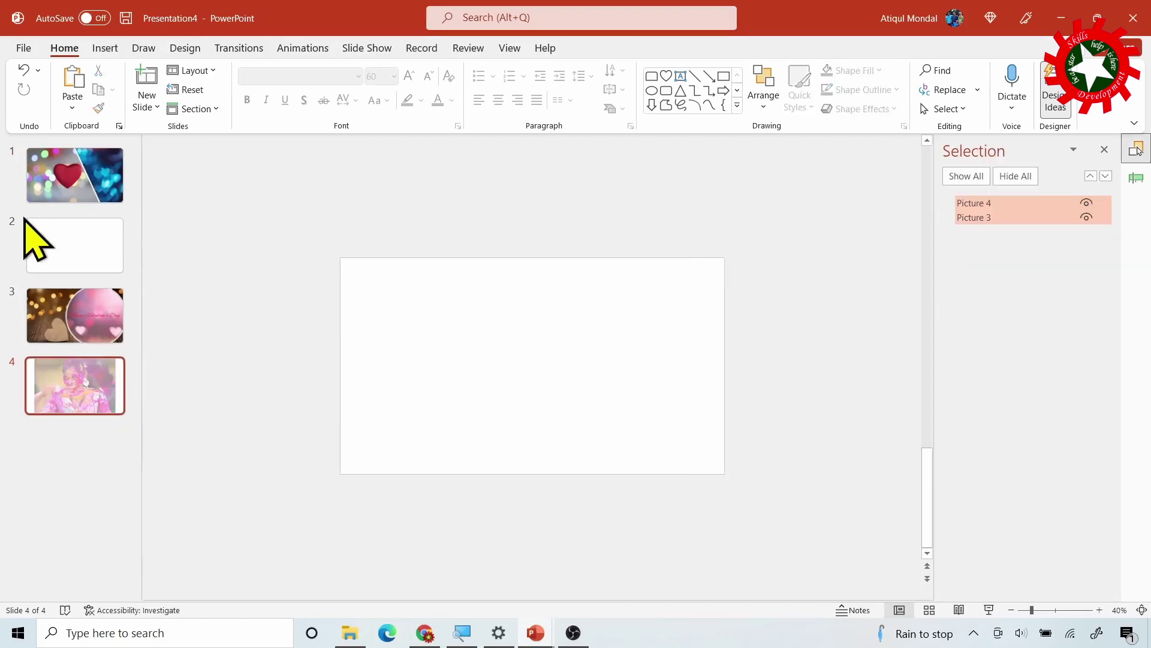
click(78, 252)
key(ctrl+v)
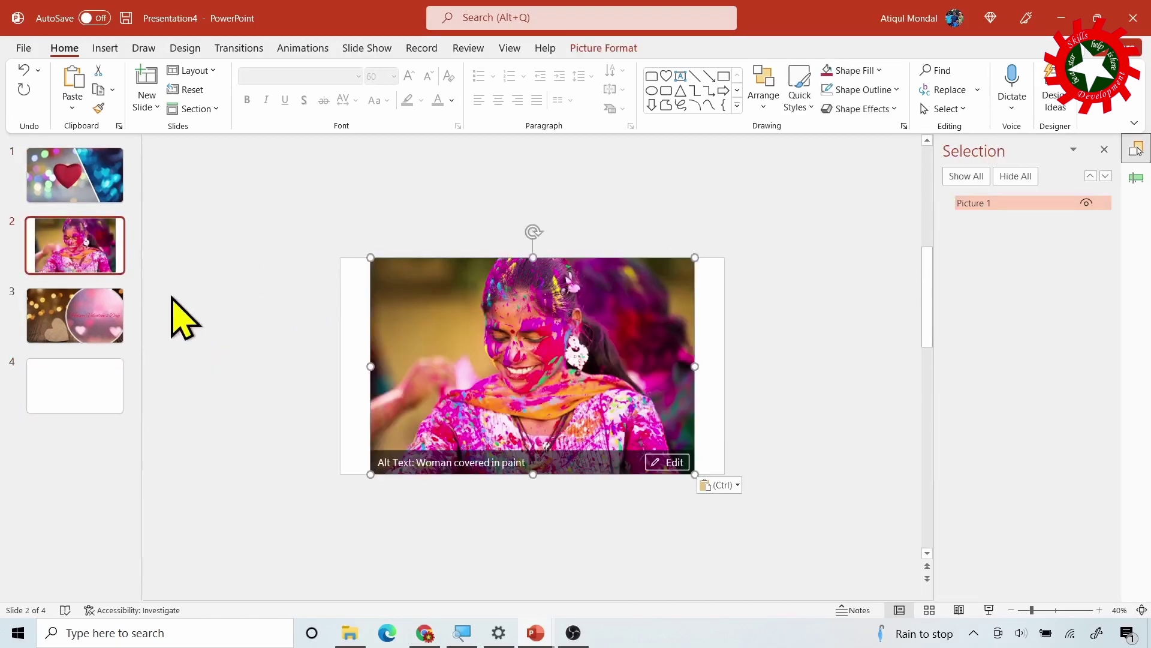
Delete the now-empty slide 4, leaving three slides
click(93, 390)
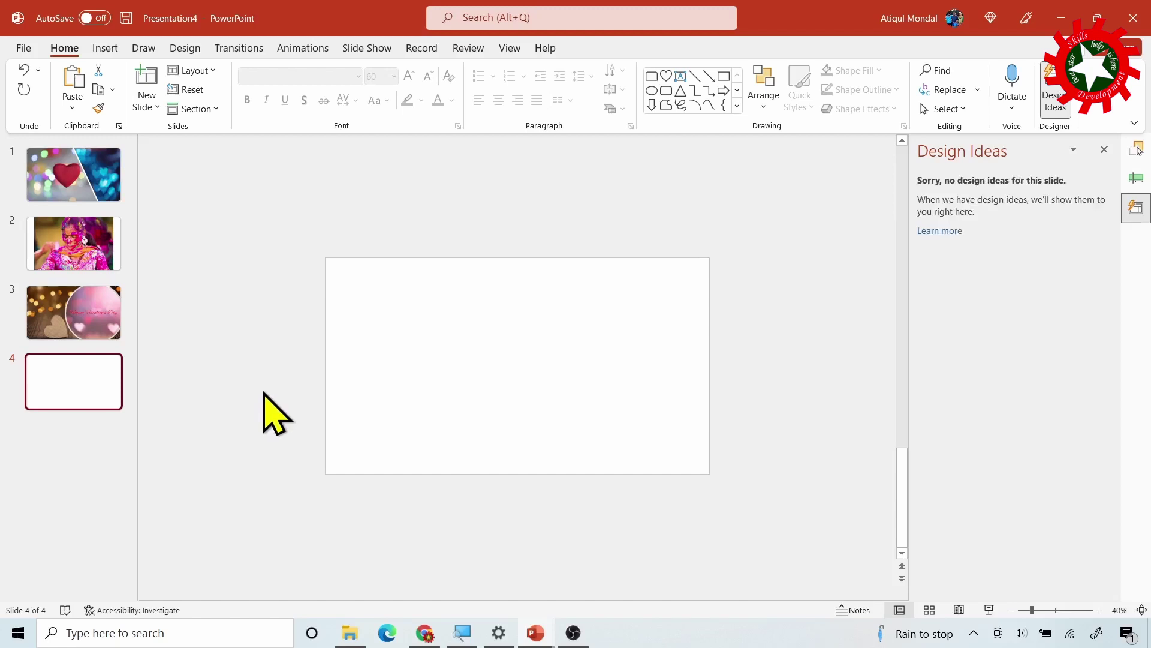
key(Delete)
click(87, 252)
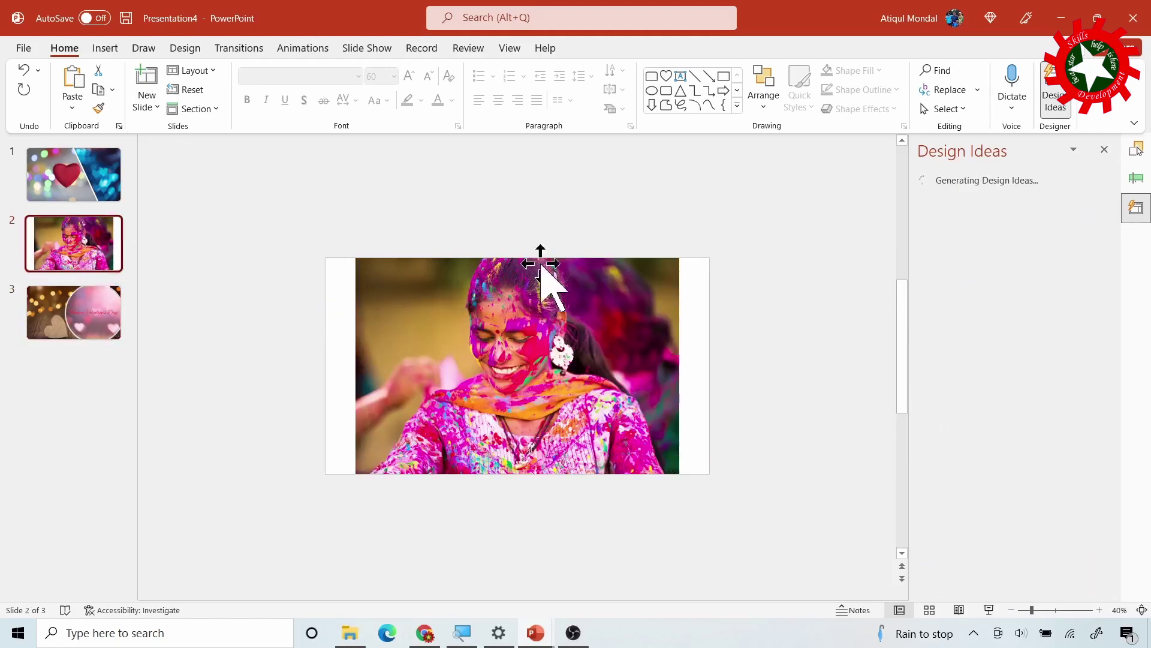
click(462, 330)
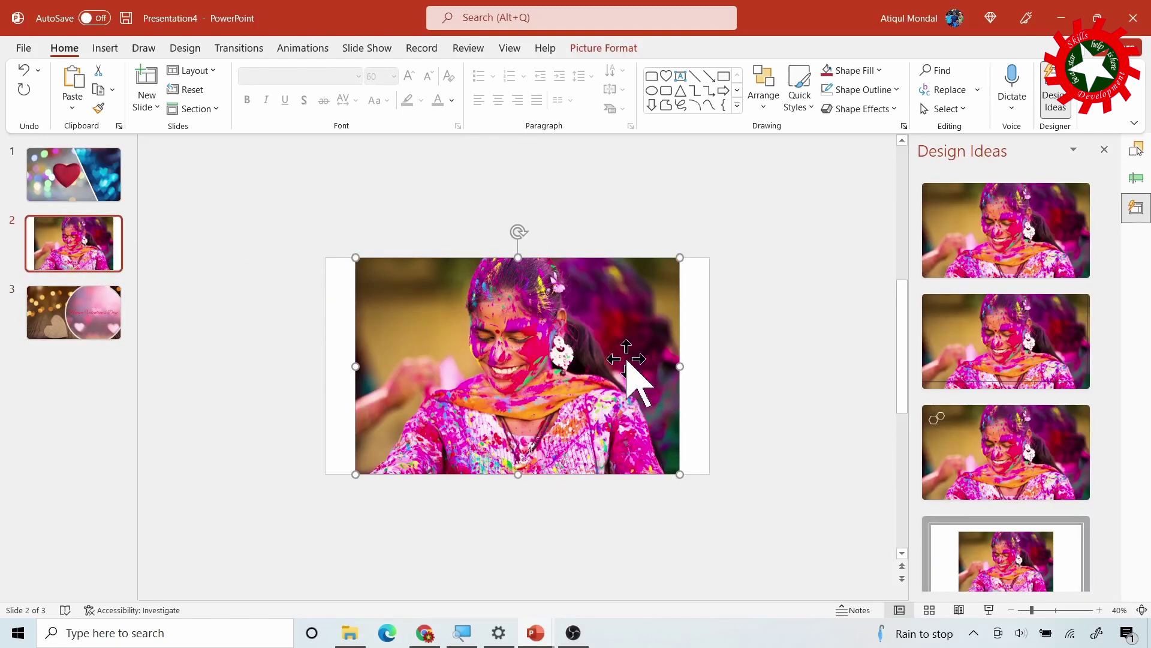
Crop the slide 2 portrait to 16:9 and enlarge it from the top-left corner to fill the slide
click(609, 48)
click(966, 108)
mouse_move(1003, 173)
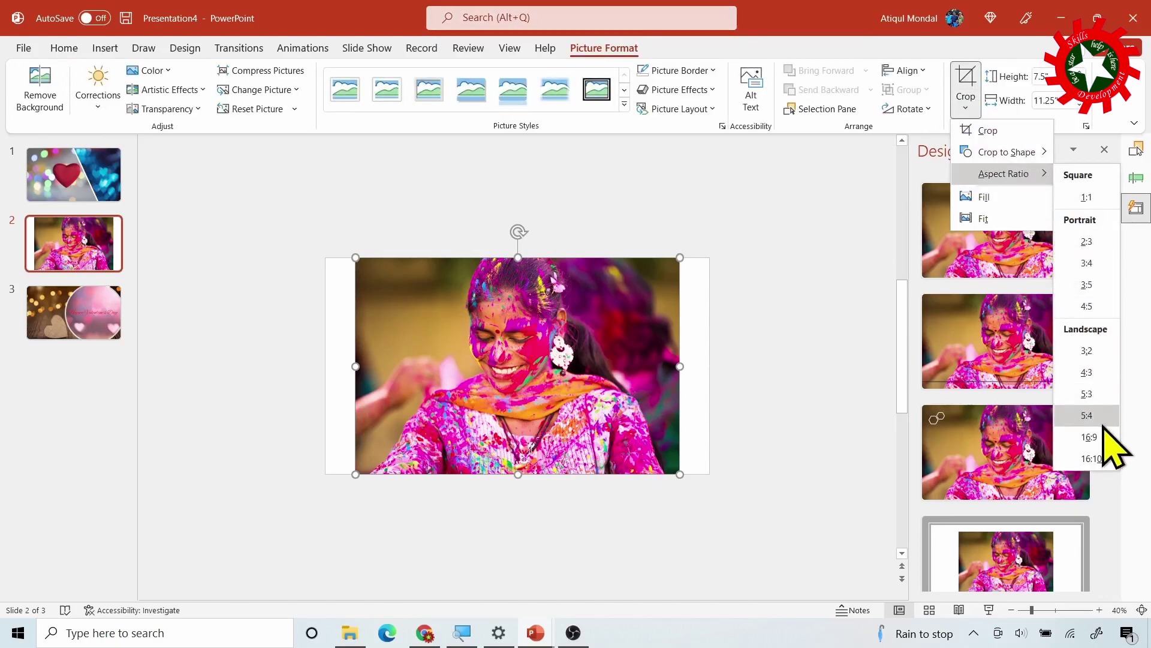
click(1101, 436)
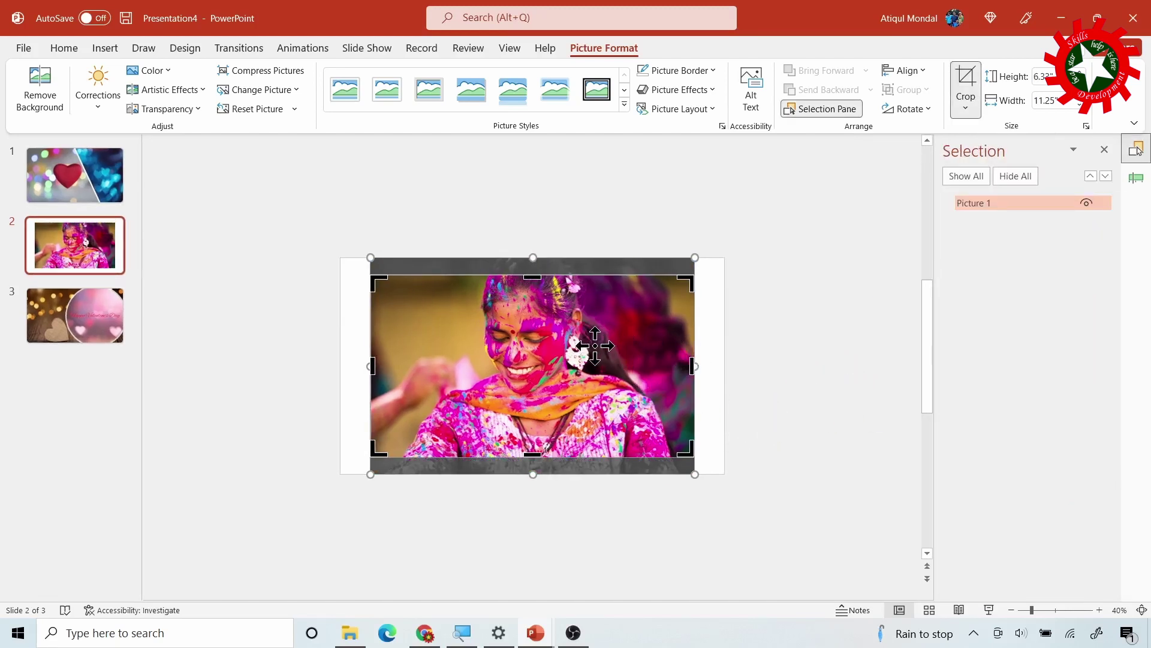
click(964, 101)
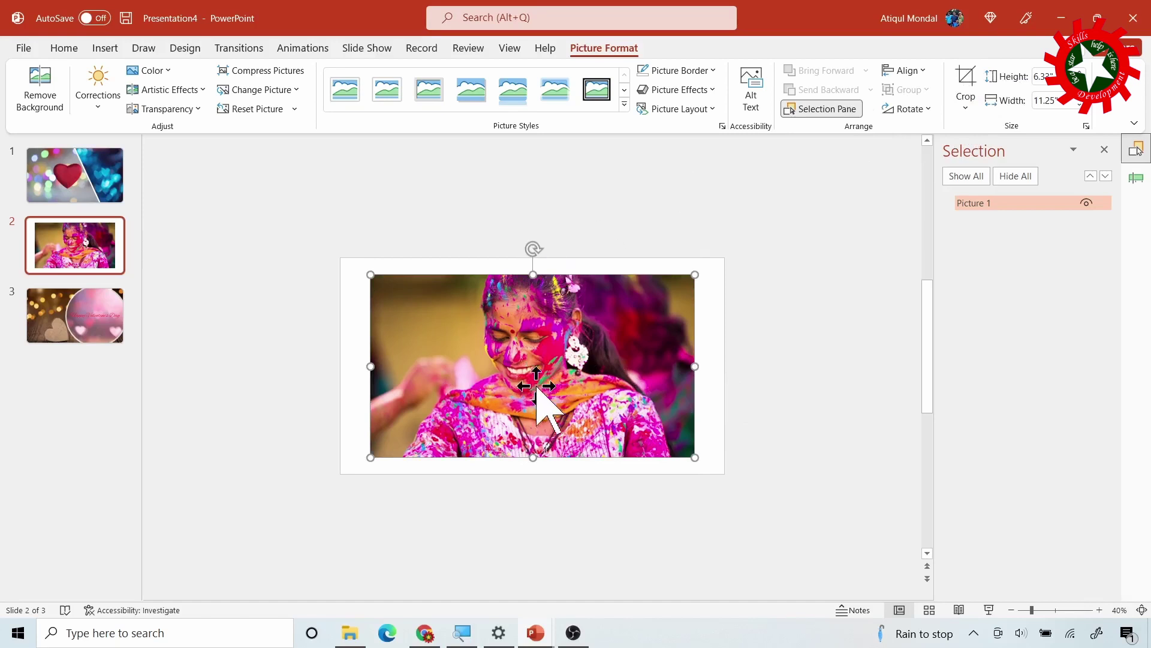
drag(537, 387, 507, 370)
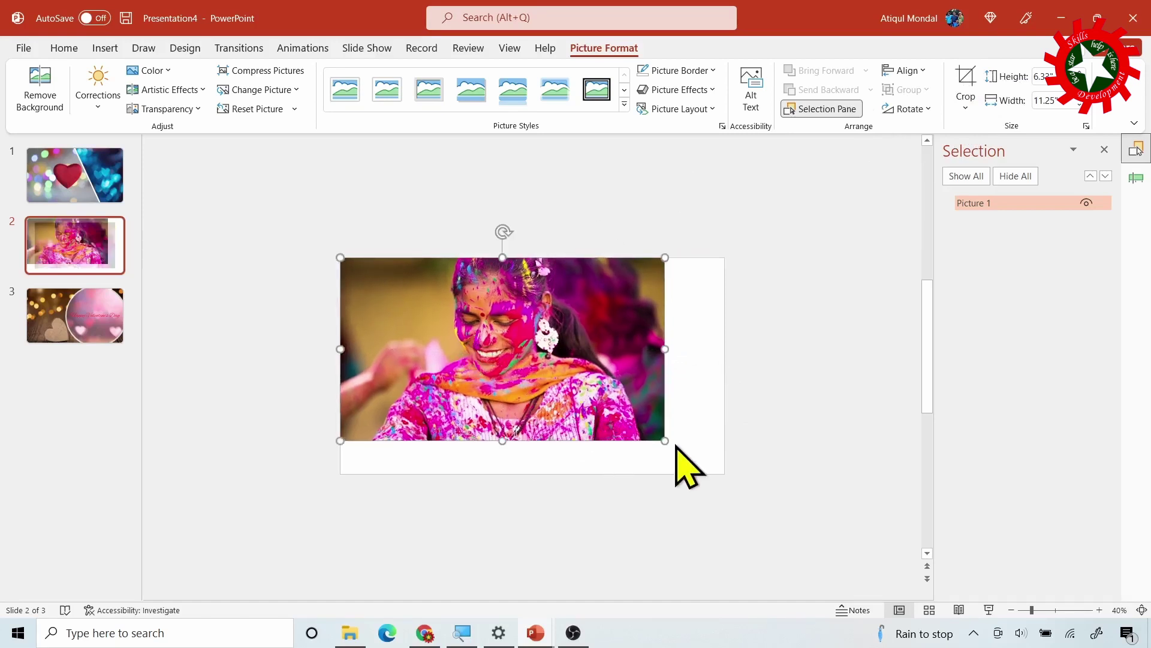
drag(684, 450, 726, 469)
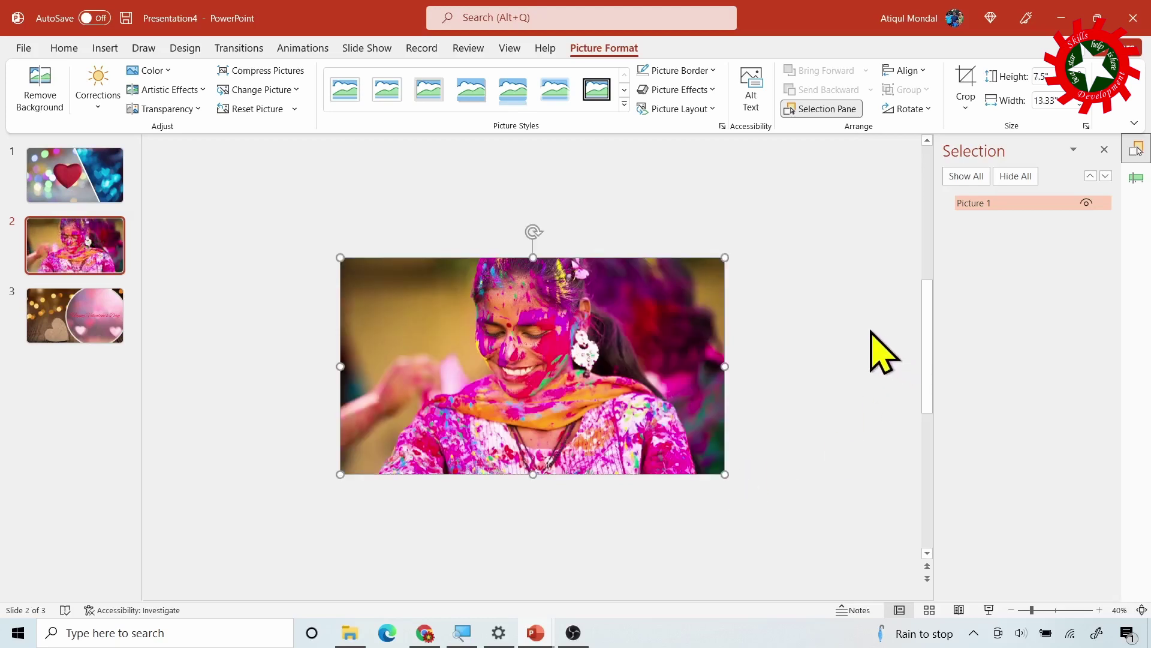
click(871, 331)
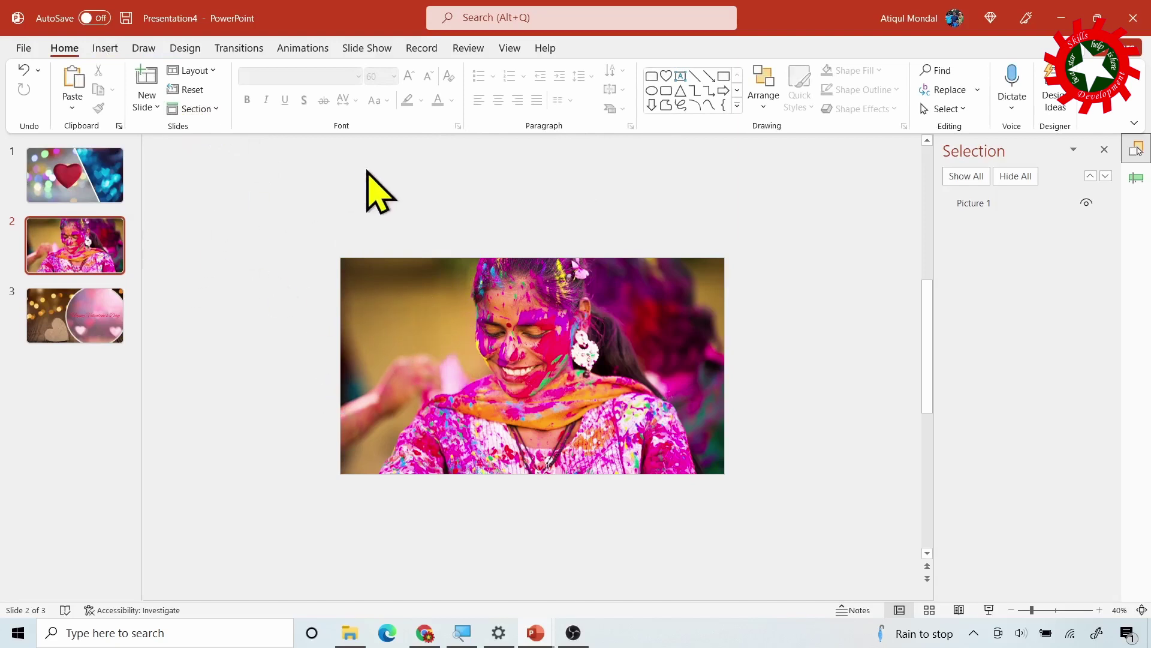
Draw a 4.15-inch heart shape in the top-left area of slide 2
click(106, 49)
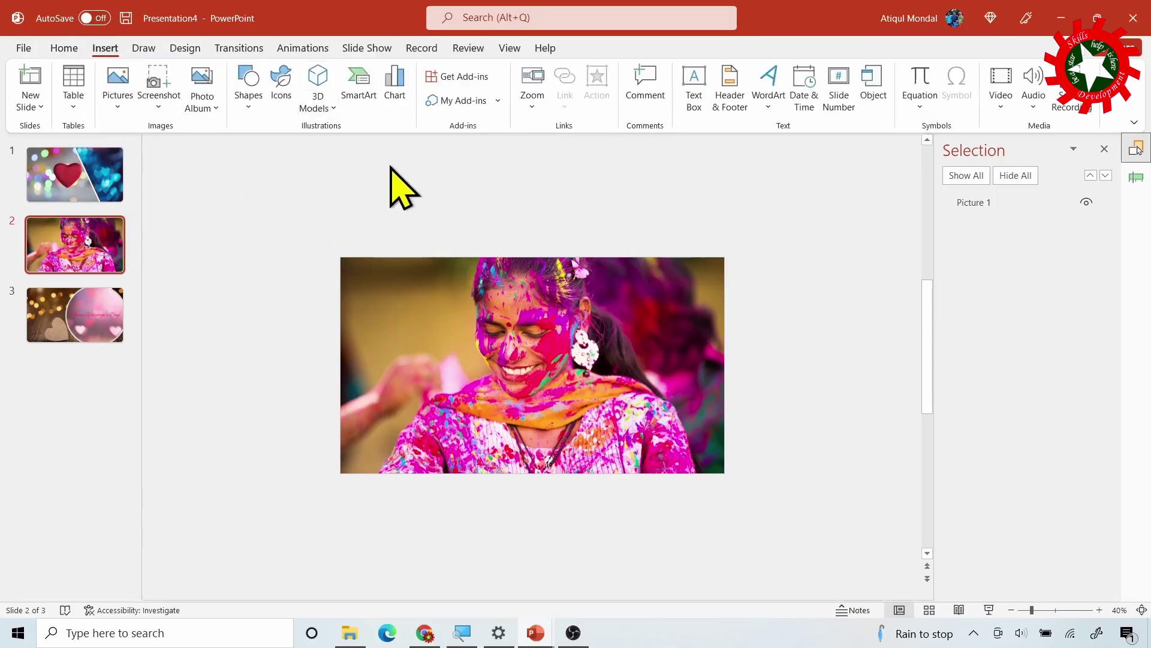
click(249, 108)
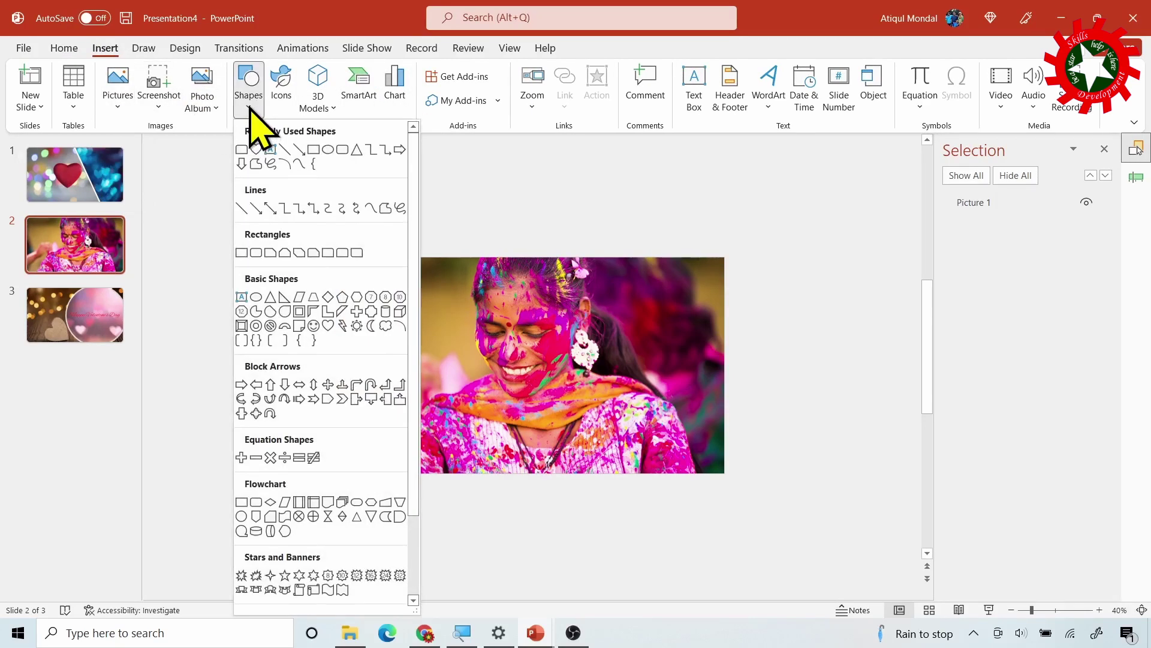
click(256, 150)
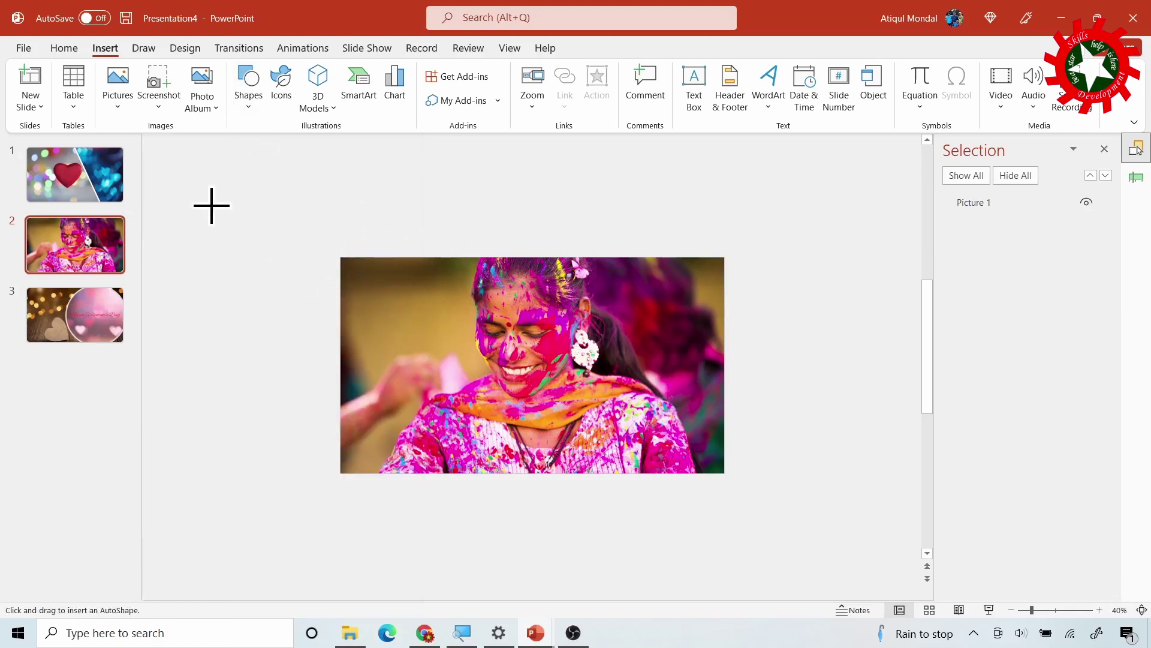
drag(211, 206, 303, 298)
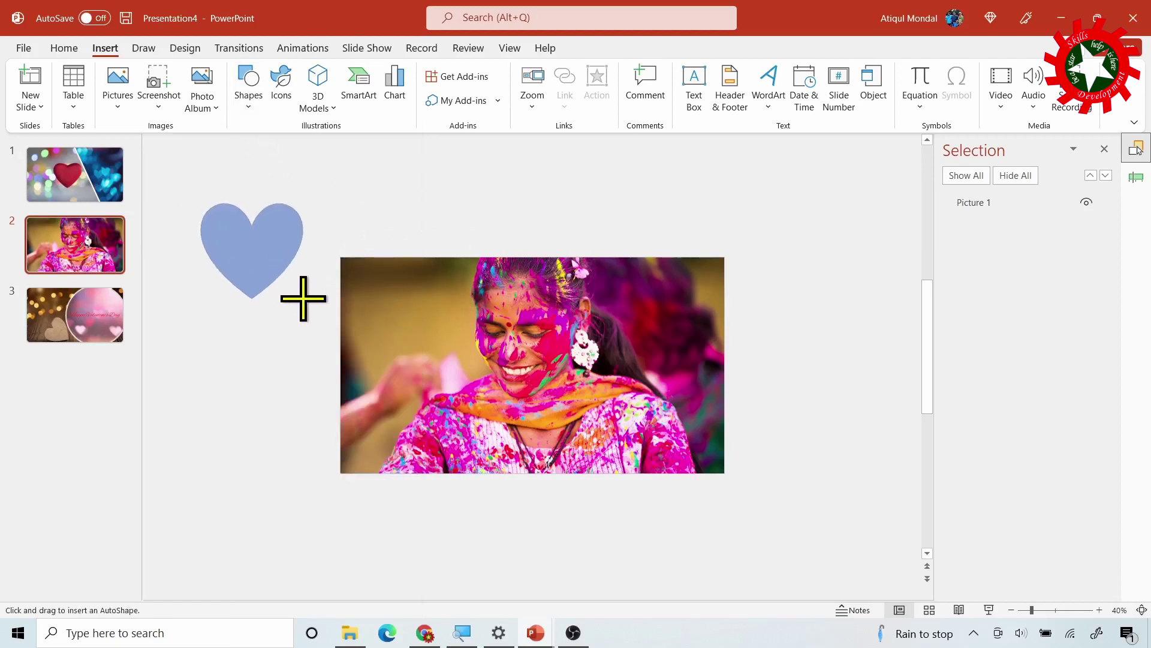
drag(304, 298, 320, 312)
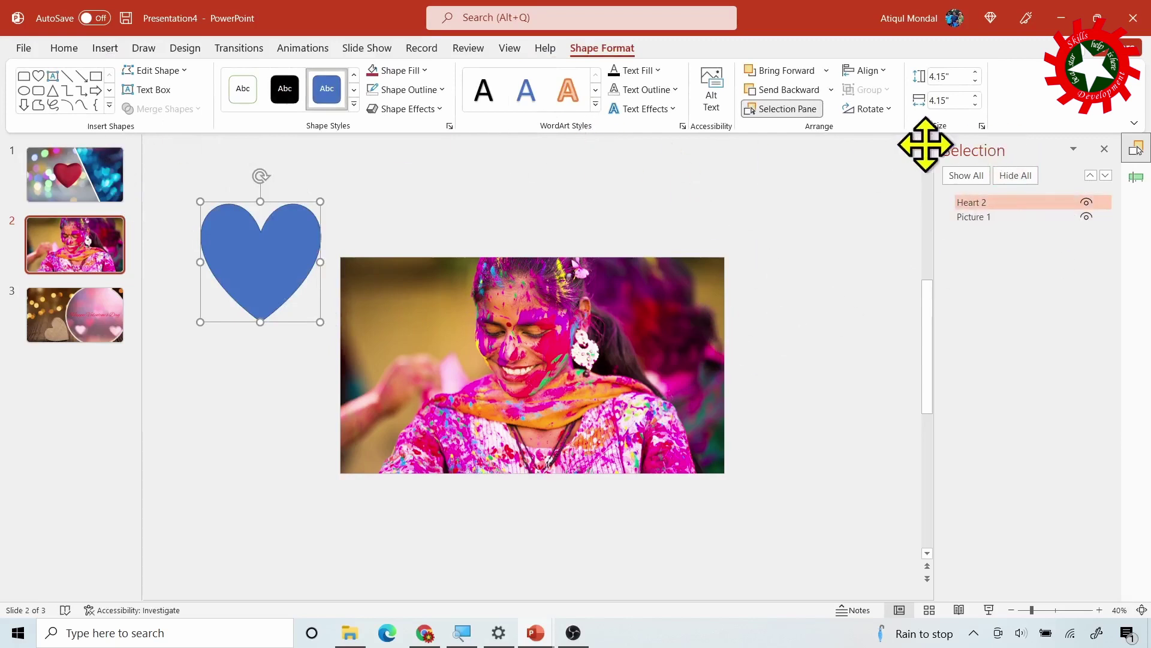
Give the heart a Path gradient fill with the white stop moved to about 42%
click(450, 127)
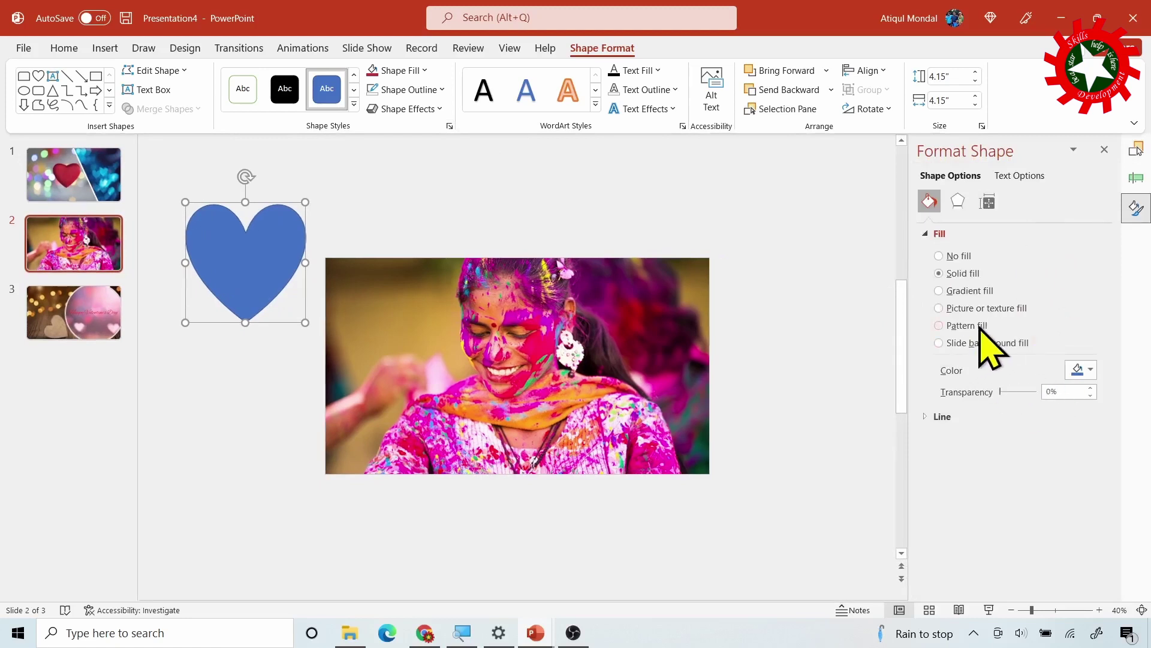
click(940, 291)
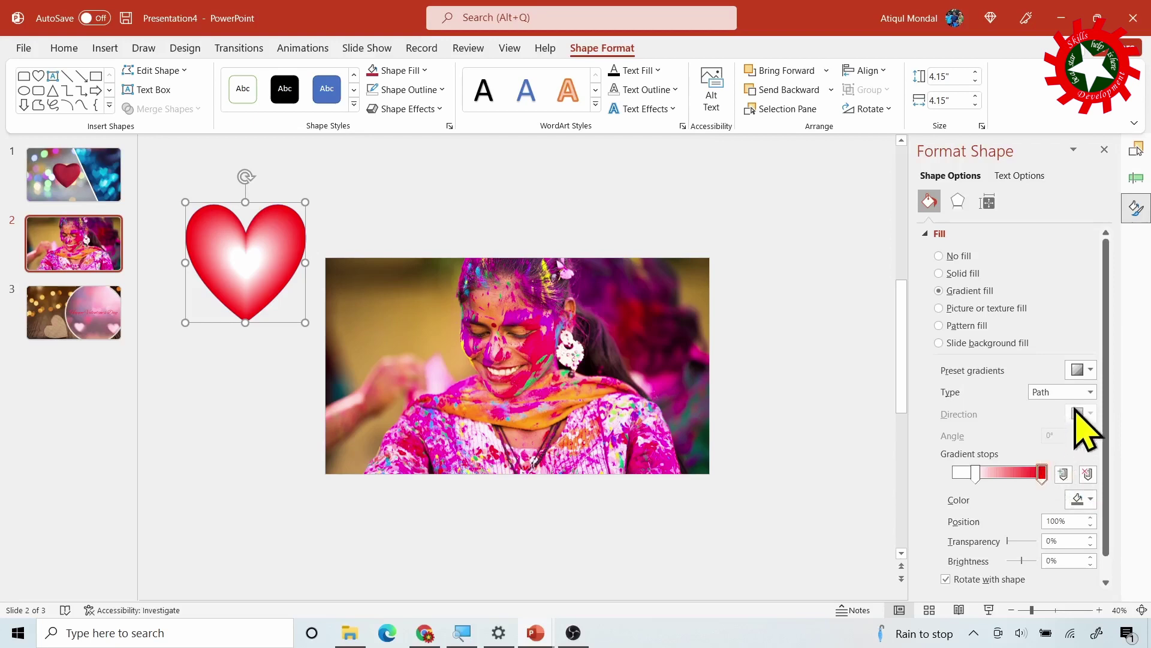
click(1091, 392)
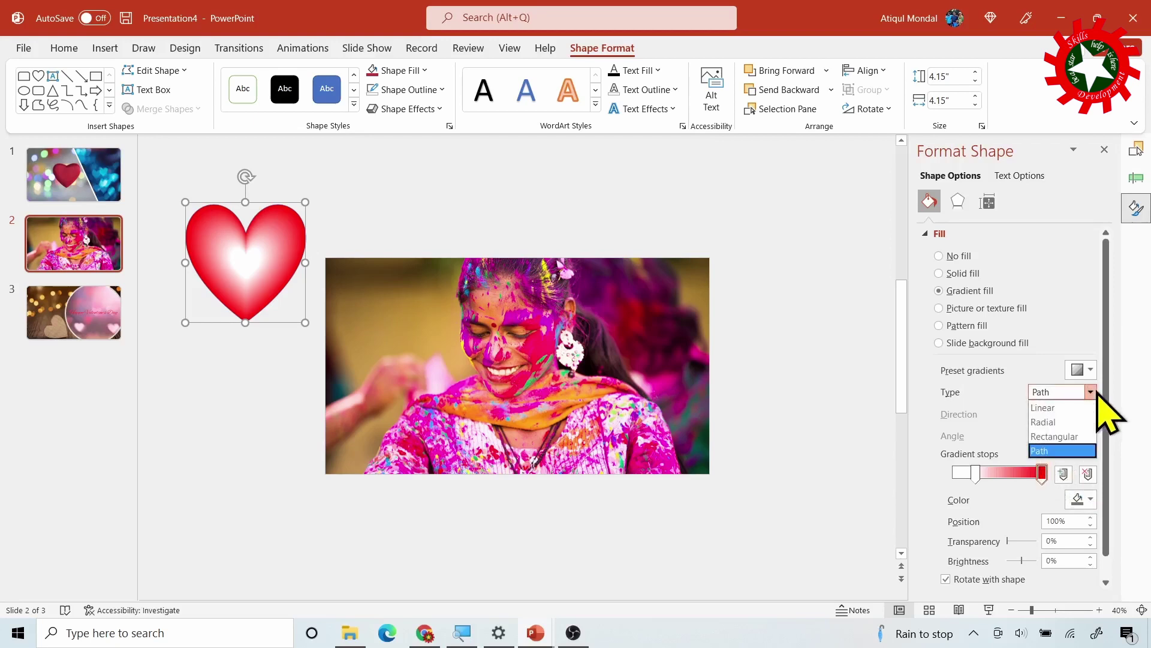
click(1074, 452)
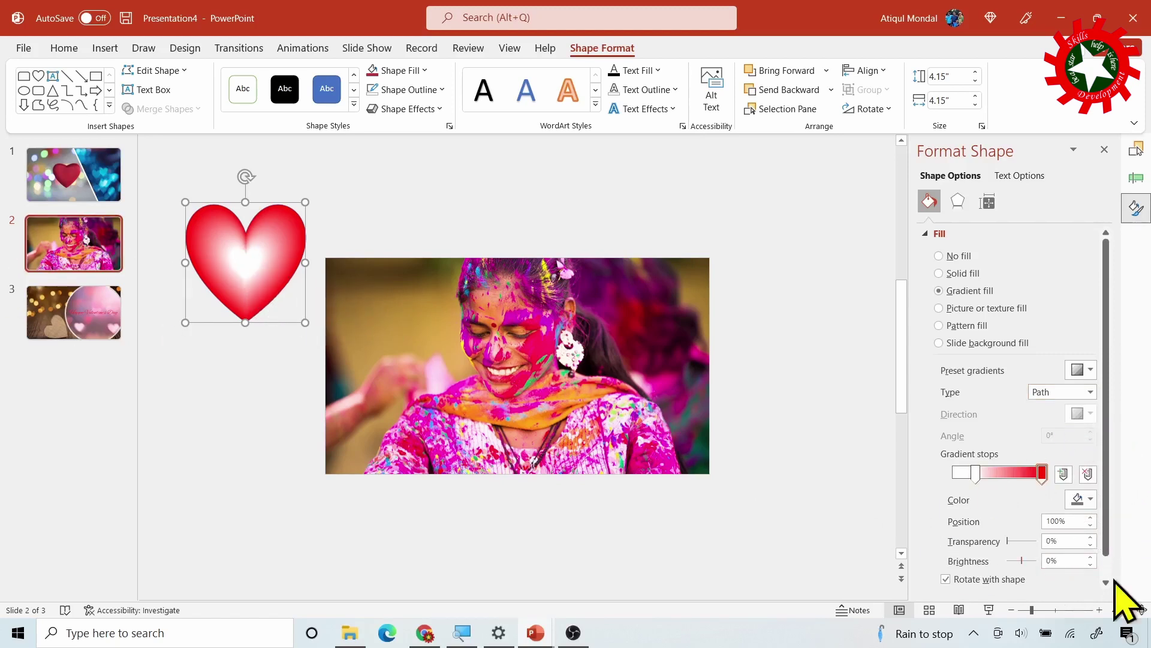
mouse_move(975, 474)
mouse_down()
mouse_move(1006, 481)
mouse_move(995, 480)
mouse_up()
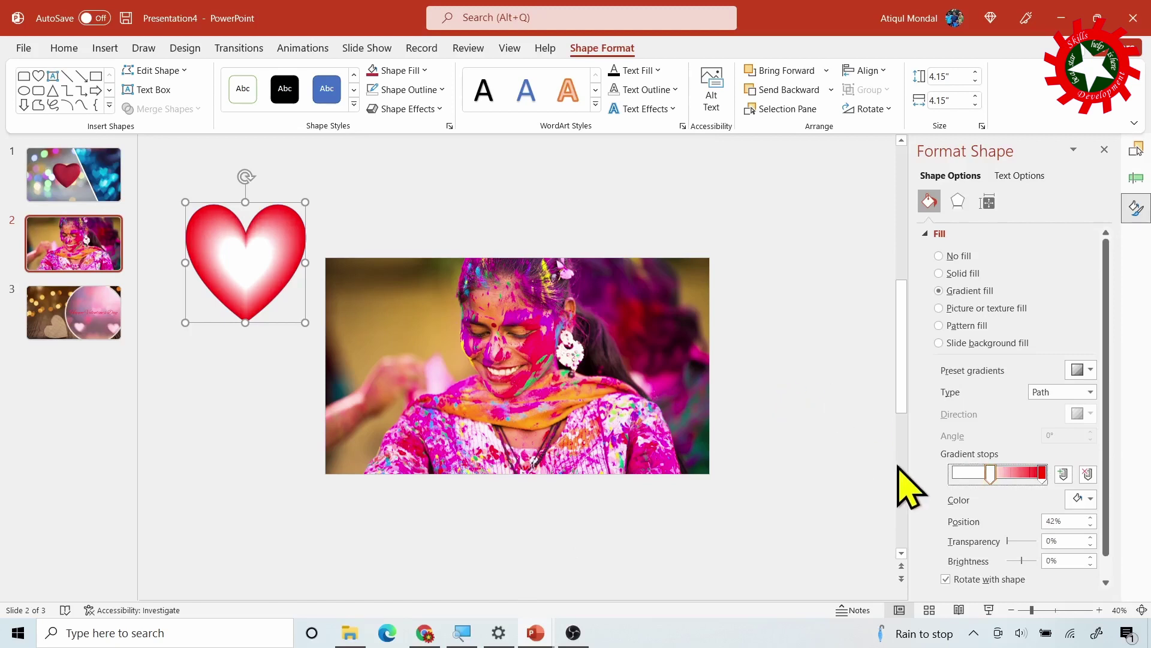
click(959, 203)
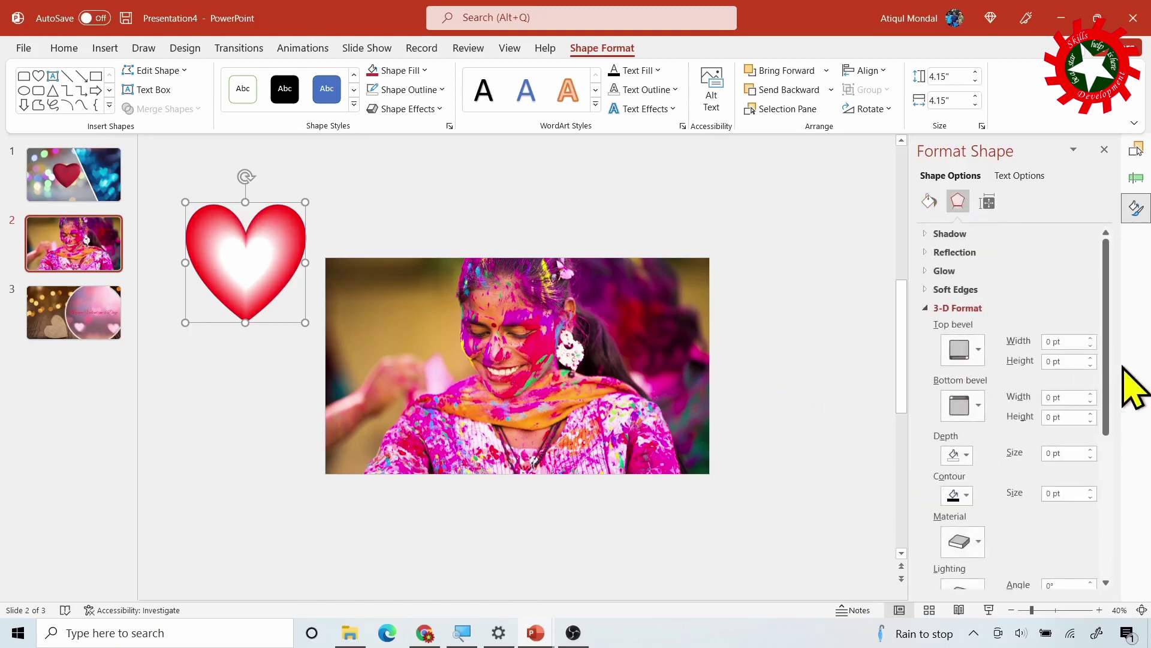
Apply a Perspective 3-D rotation preset to the heart
drag(1107, 367, 1113, 521)
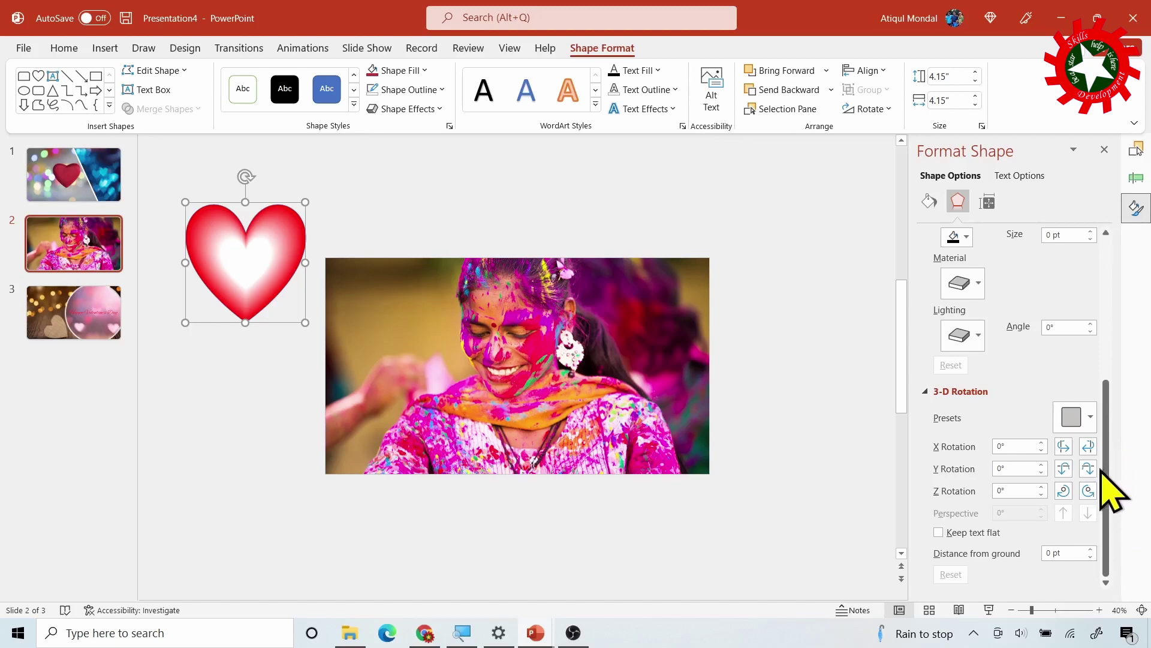
click(1090, 418)
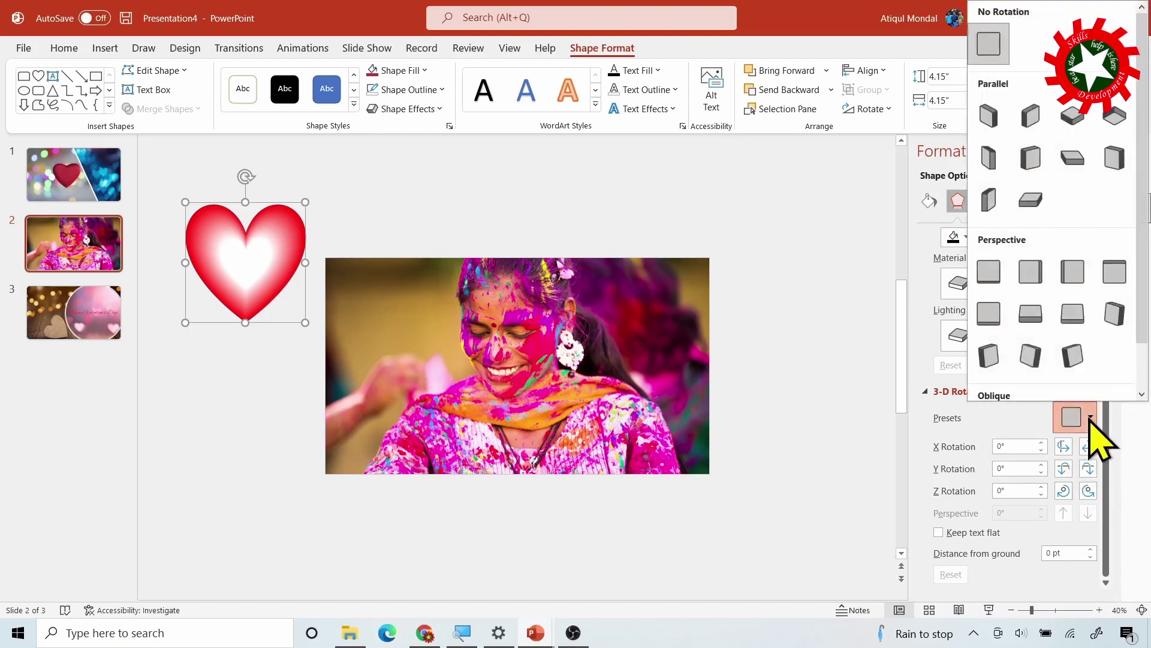
click(1032, 275)
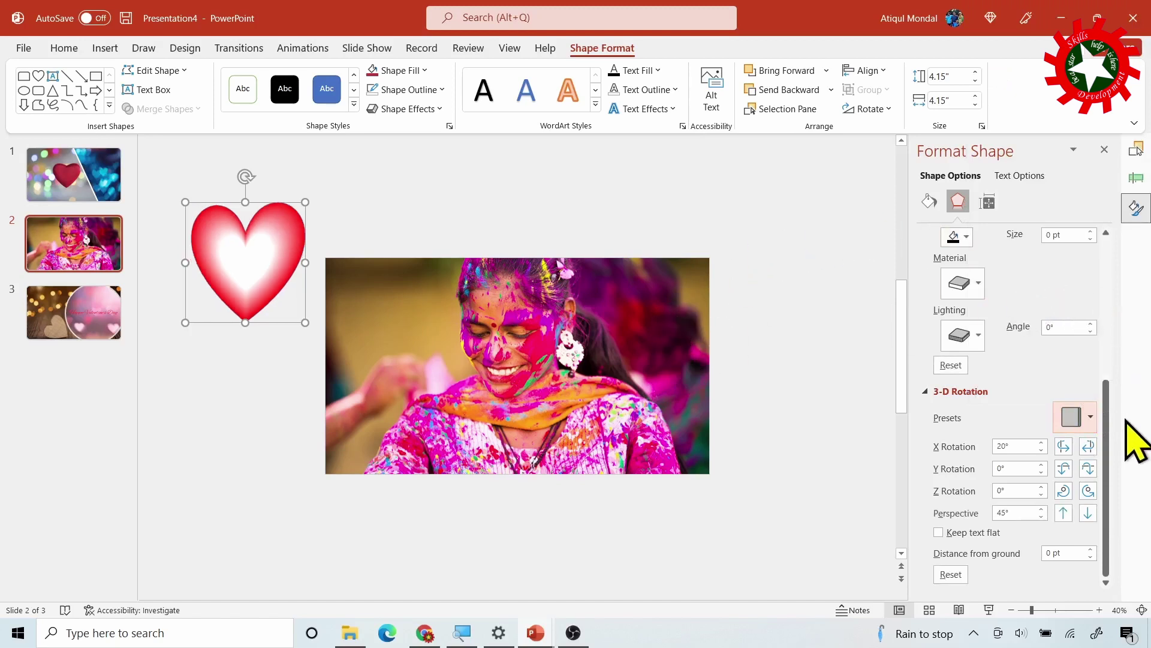
Set the heart's 3-D depth to 75 pt and remove its outline
drag(1106, 427, 1107, 313)
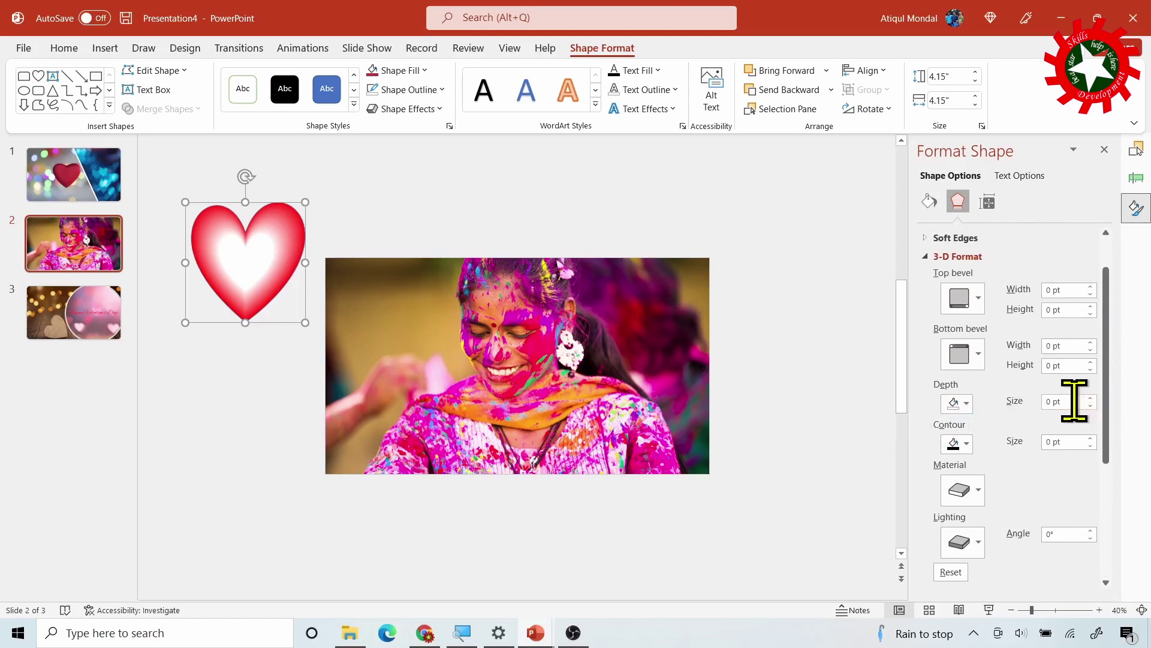
drag(1073, 400, 1025, 399)
text(50)
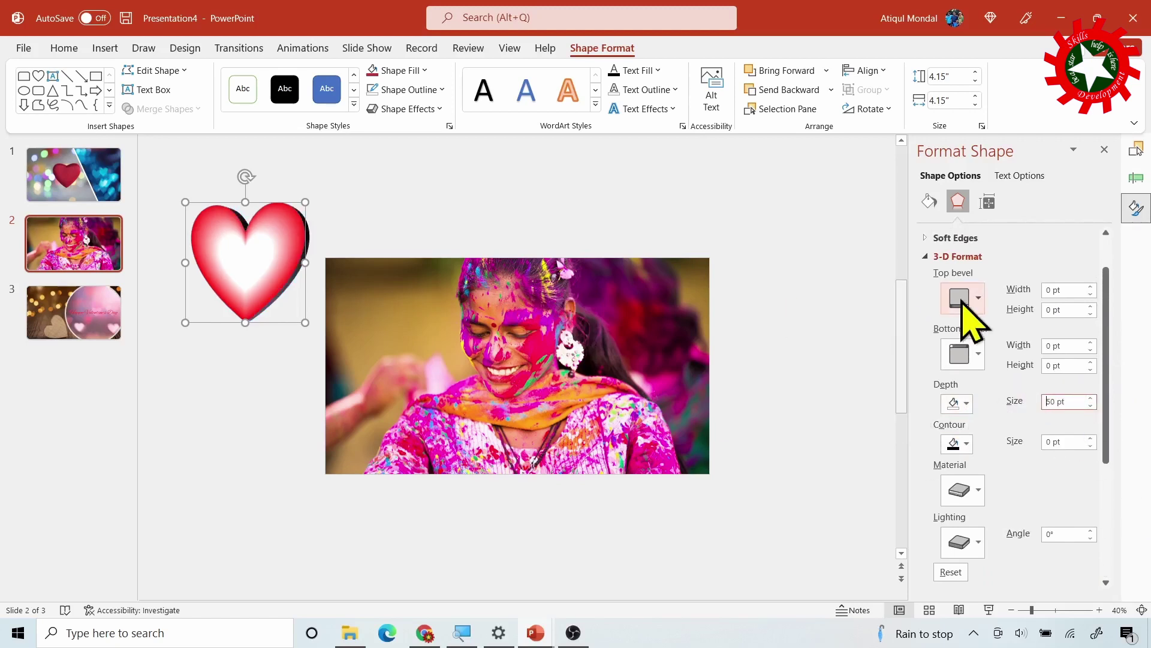
drag(1068, 400, 1031, 399)
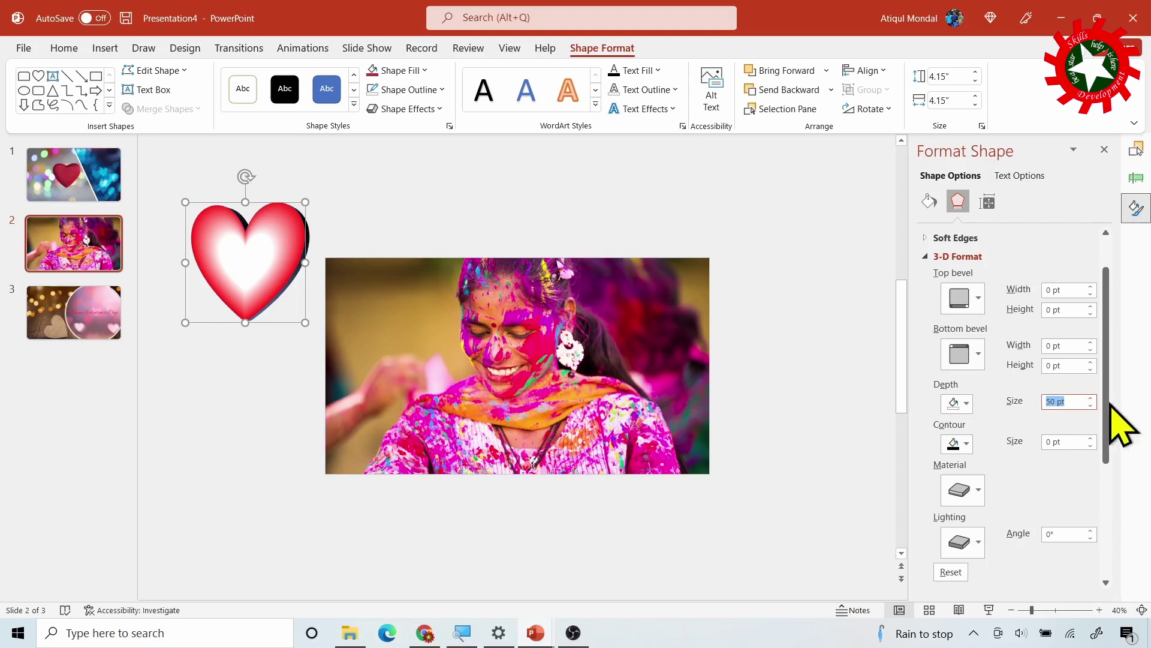
text(75)
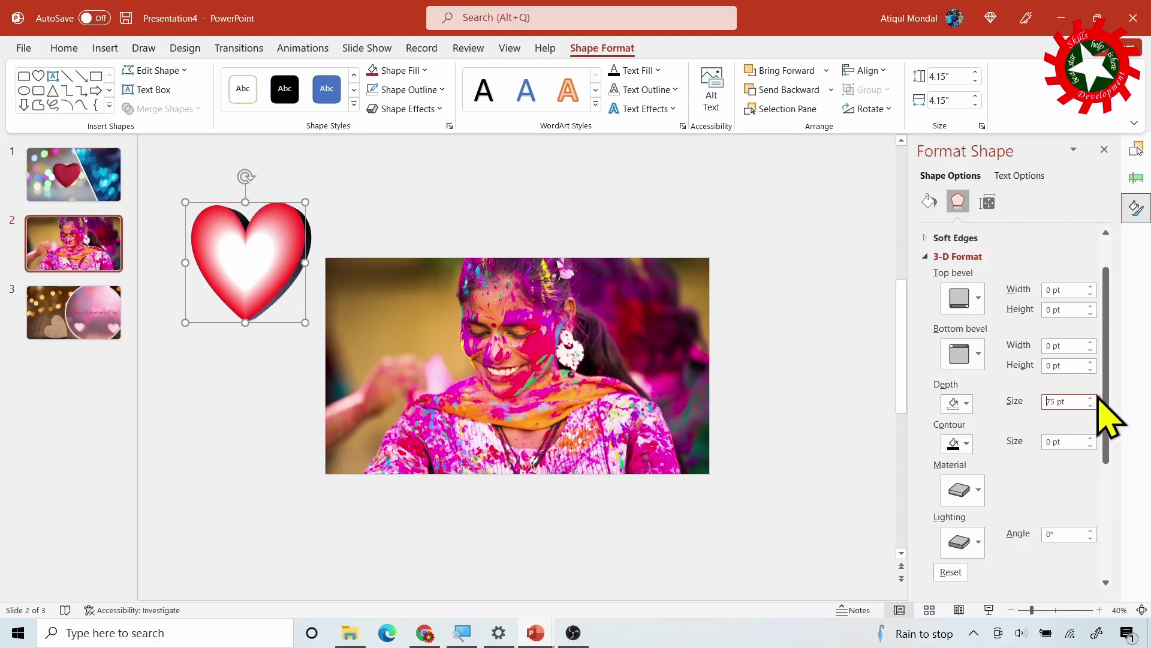
click(442, 90)
Remove the heart's outline and move it onto the centre of the photo
click(433, 254)
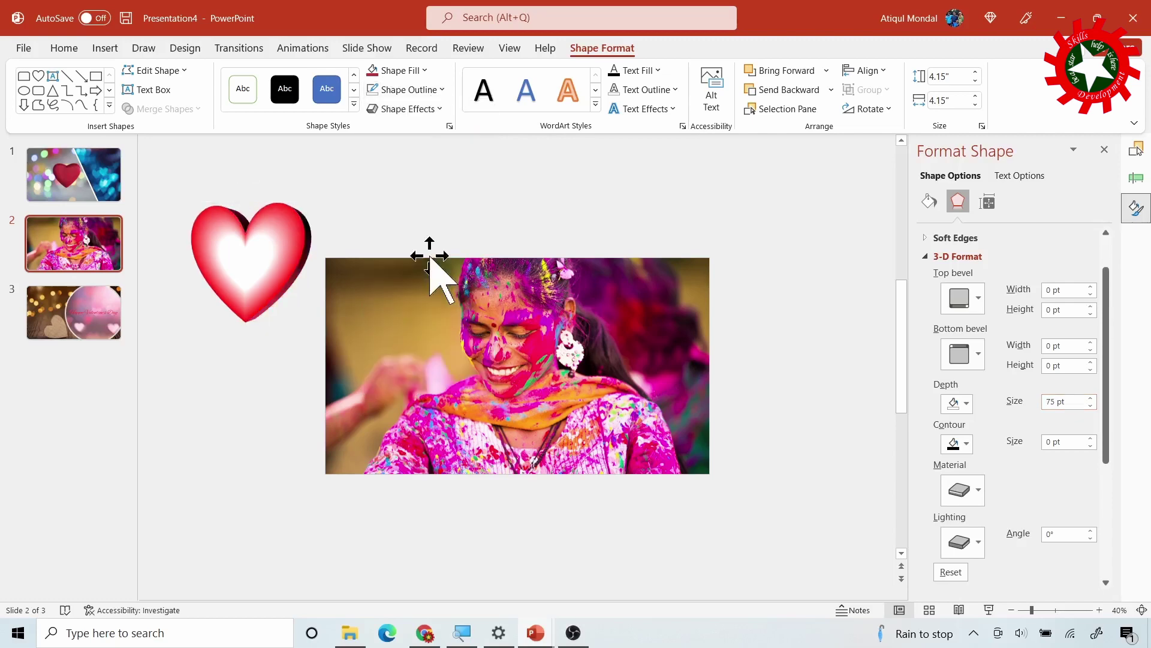
click(565, 185)
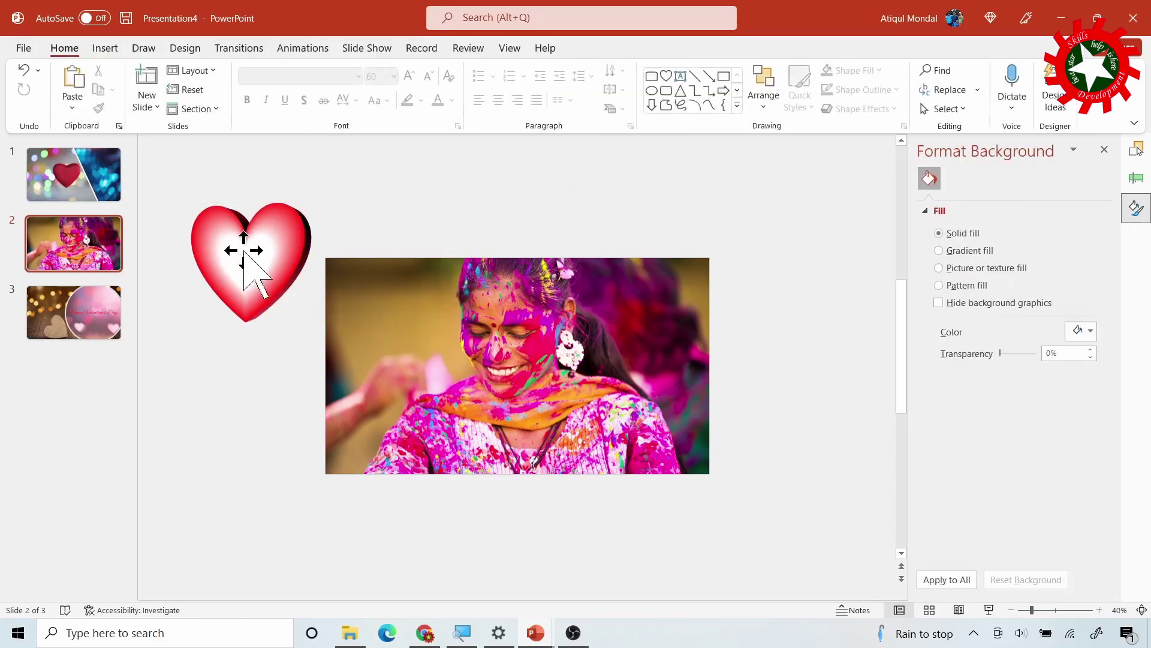
drag(244, 250, 497, 354)
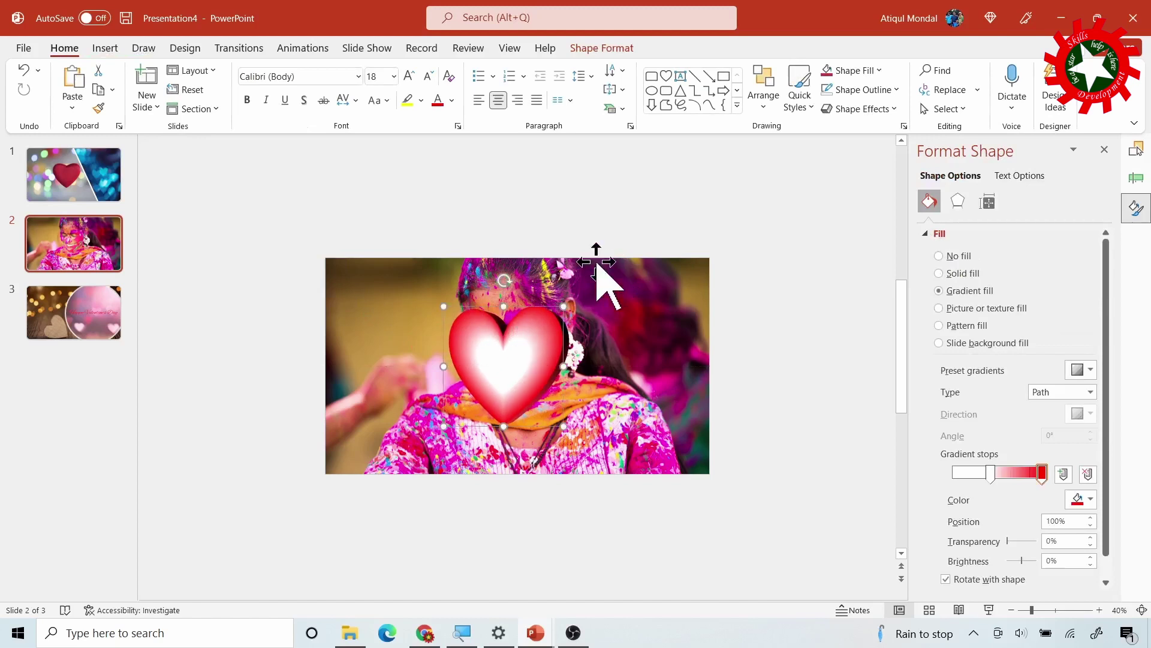
Align the heart to the centre and middle of the slide
click(766, 105)
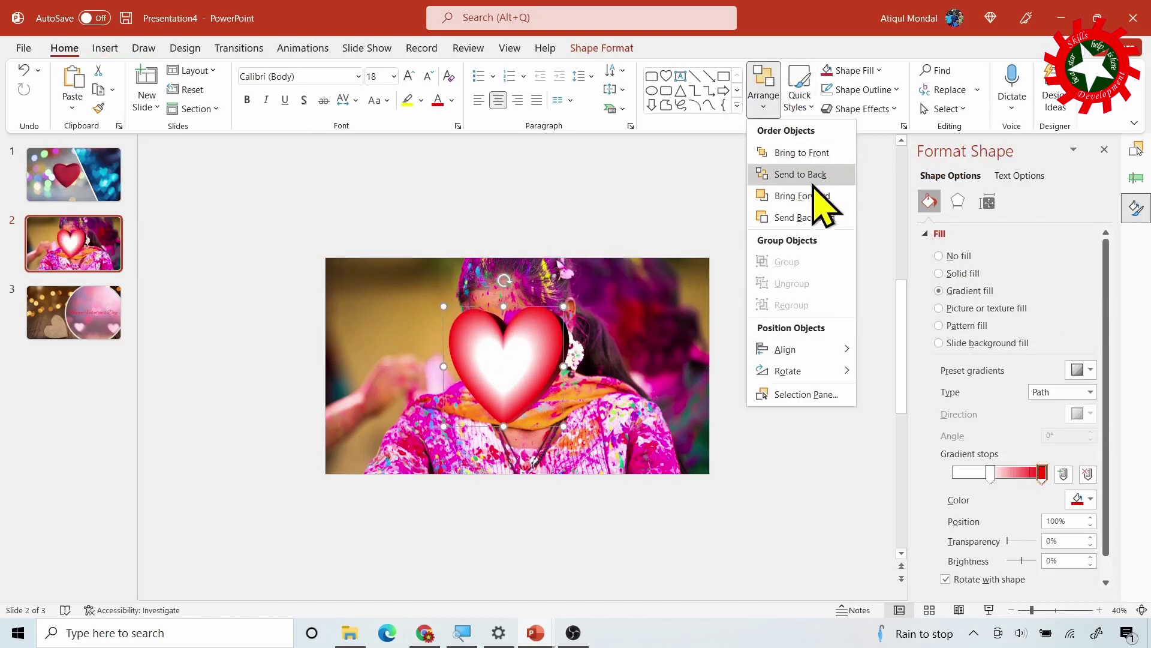
mouse_move(786, 349)
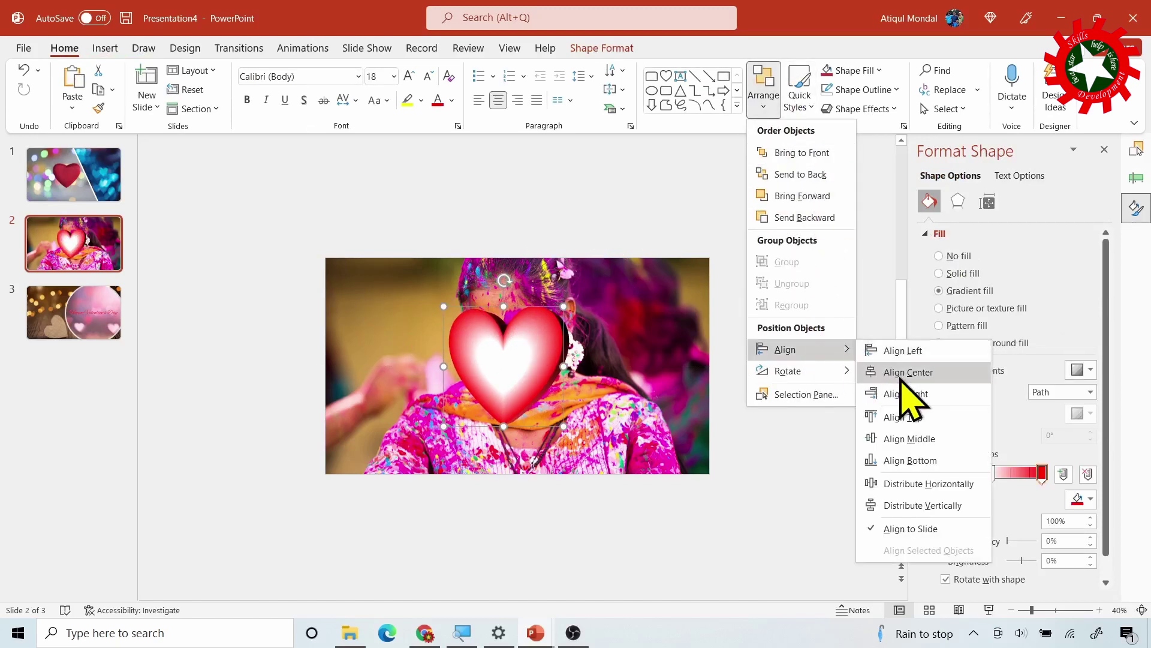
click(901, 375)
click(764, 102)
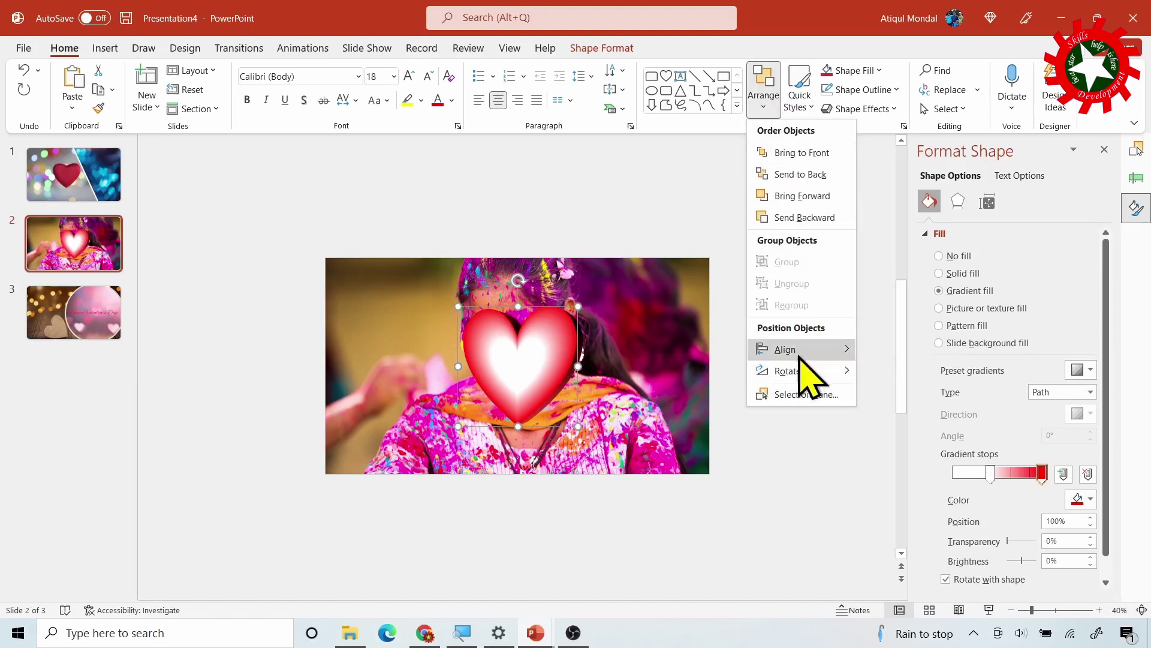
mouse_move(784, 349)
click(936, 441)
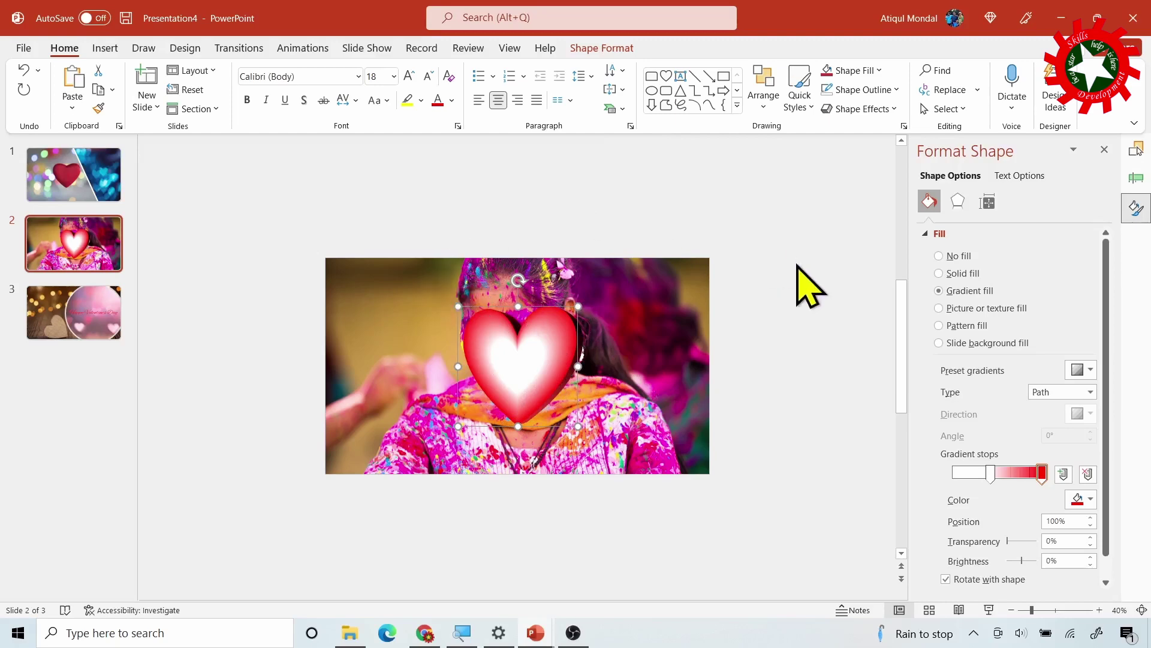
Apply the Swivel exit animation to the heart
click(303, 48)
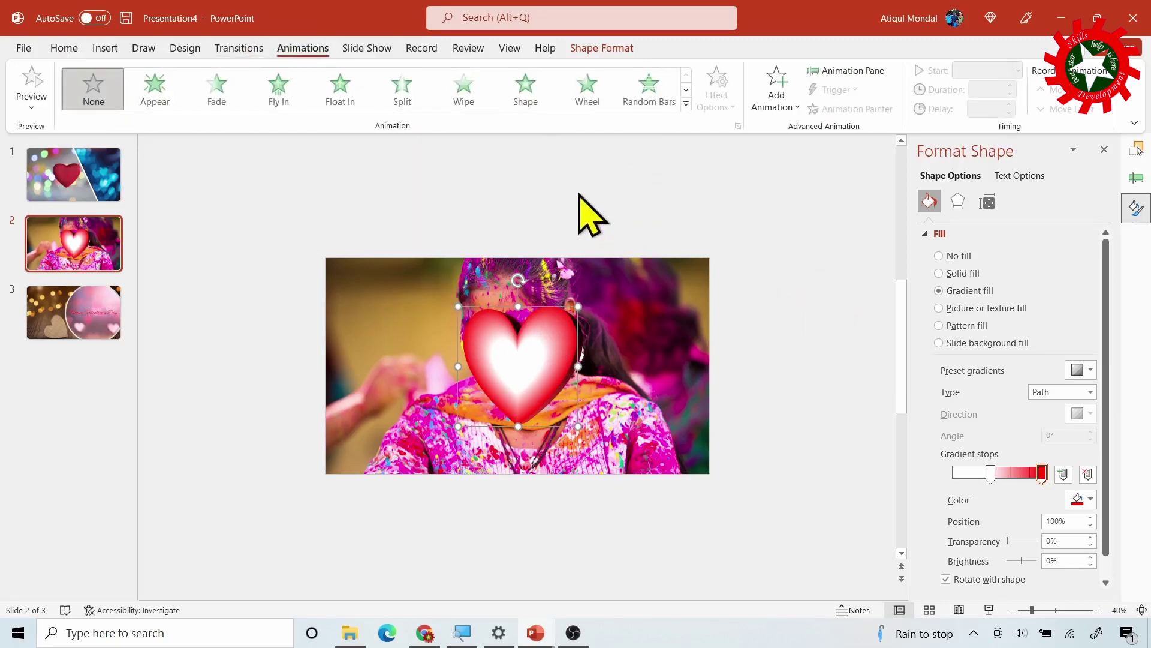
click(686, 105)
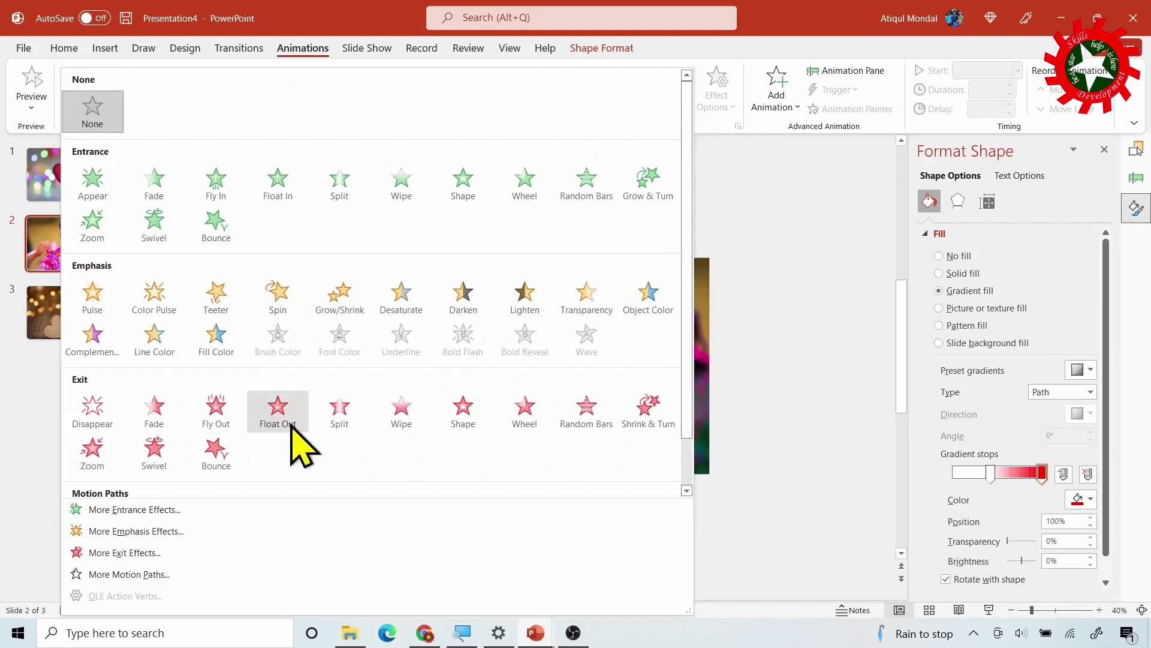
click(170, 454)
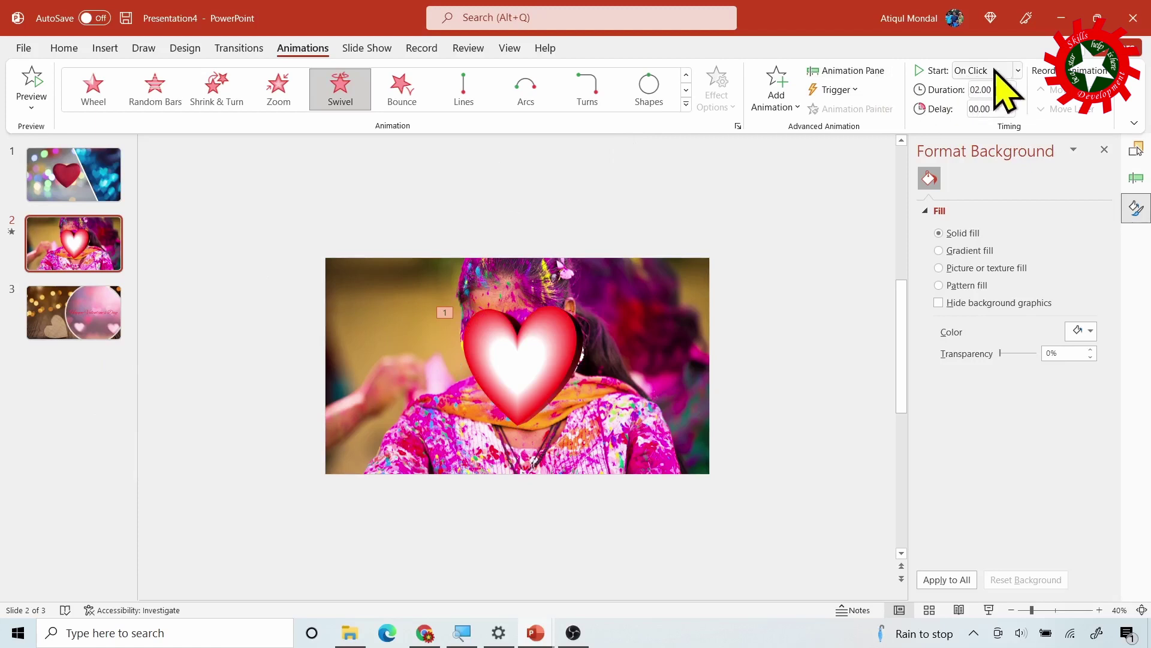
Set the heart's 3-second animation to start With Previous and open the Animation Pane
click(1018, 71)
click(996, 105)
text(03)
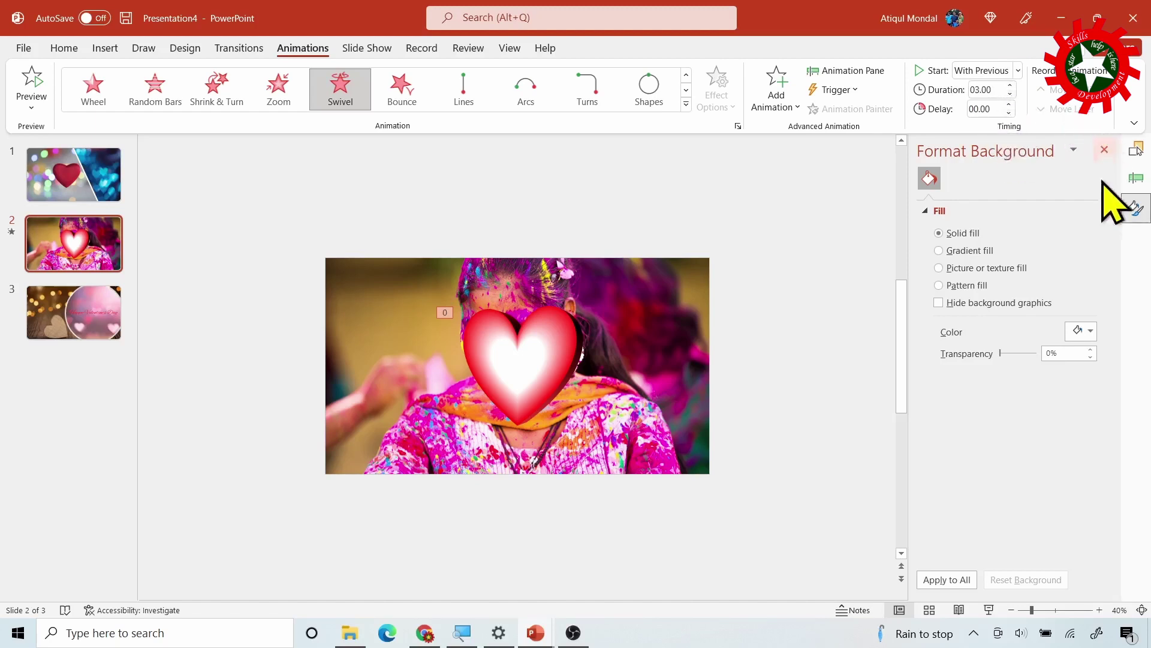
click(1143, 179)
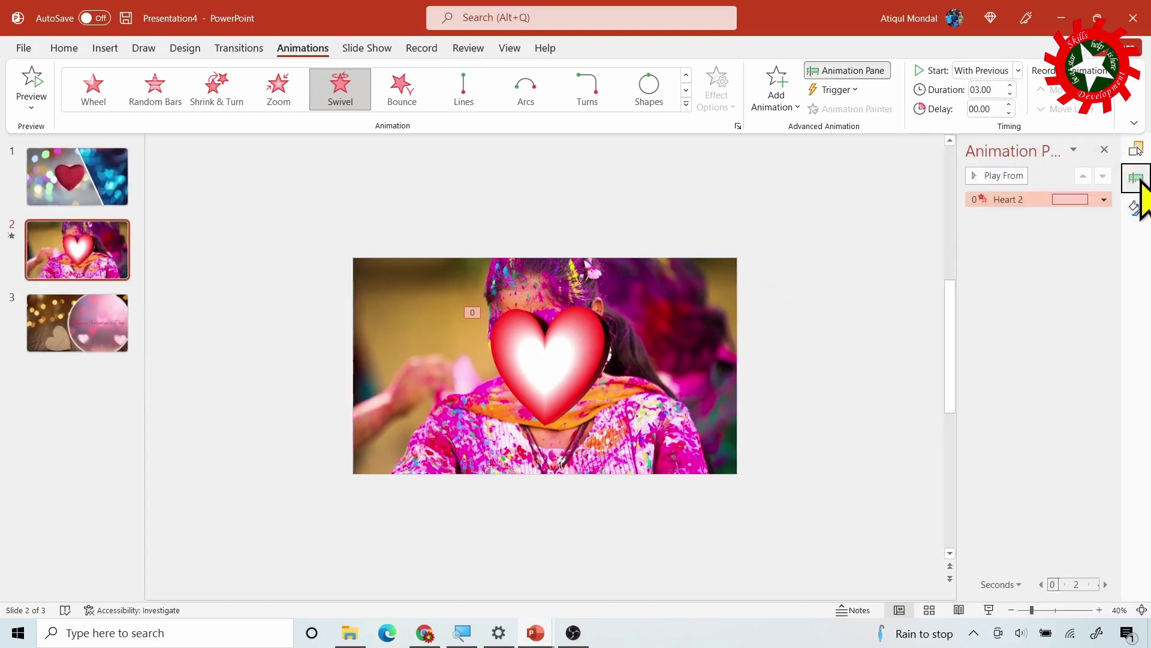
click(690, 334)
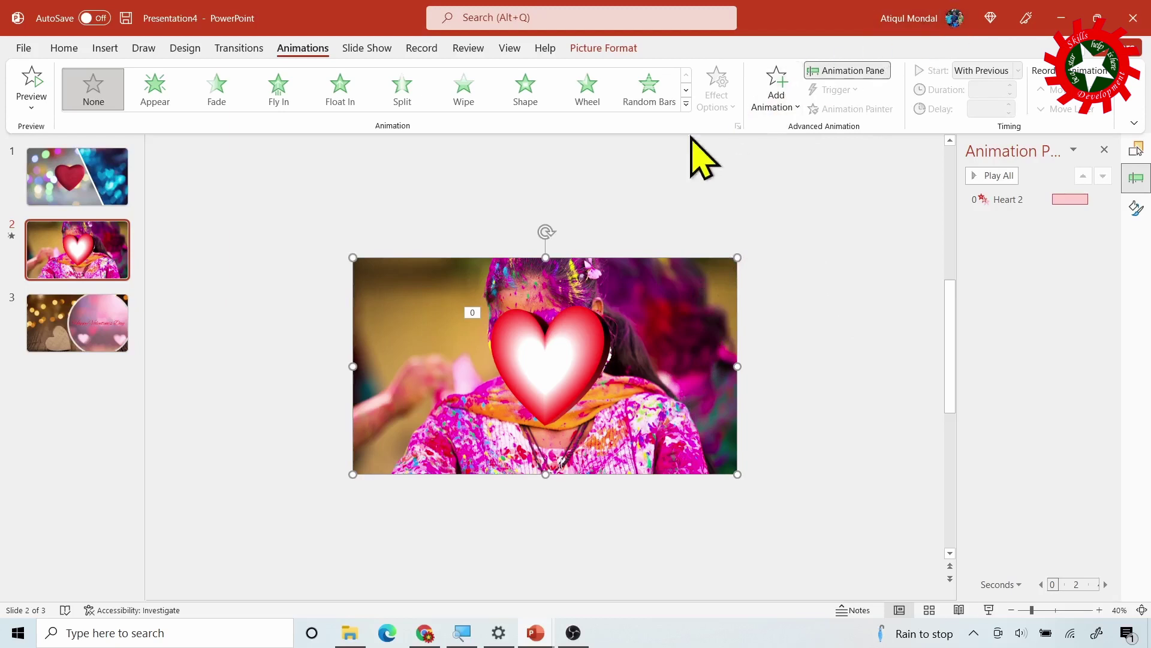
Give the photo a Shape entrance animation with the Out effect option
click(526, 96)
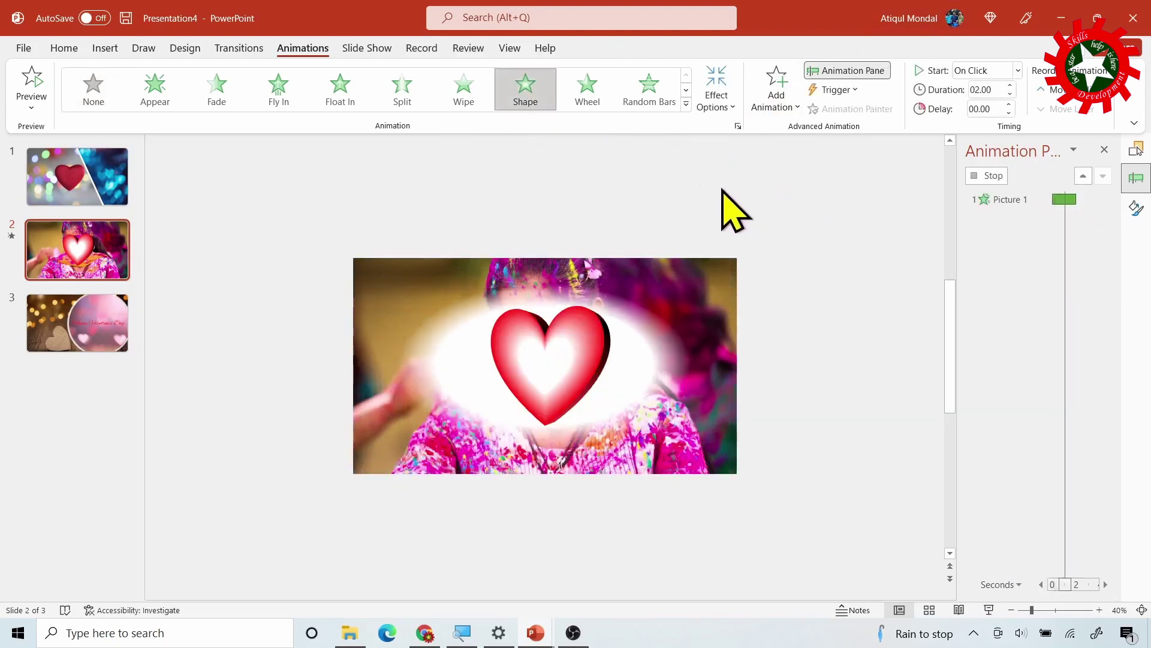
click(734, 108)
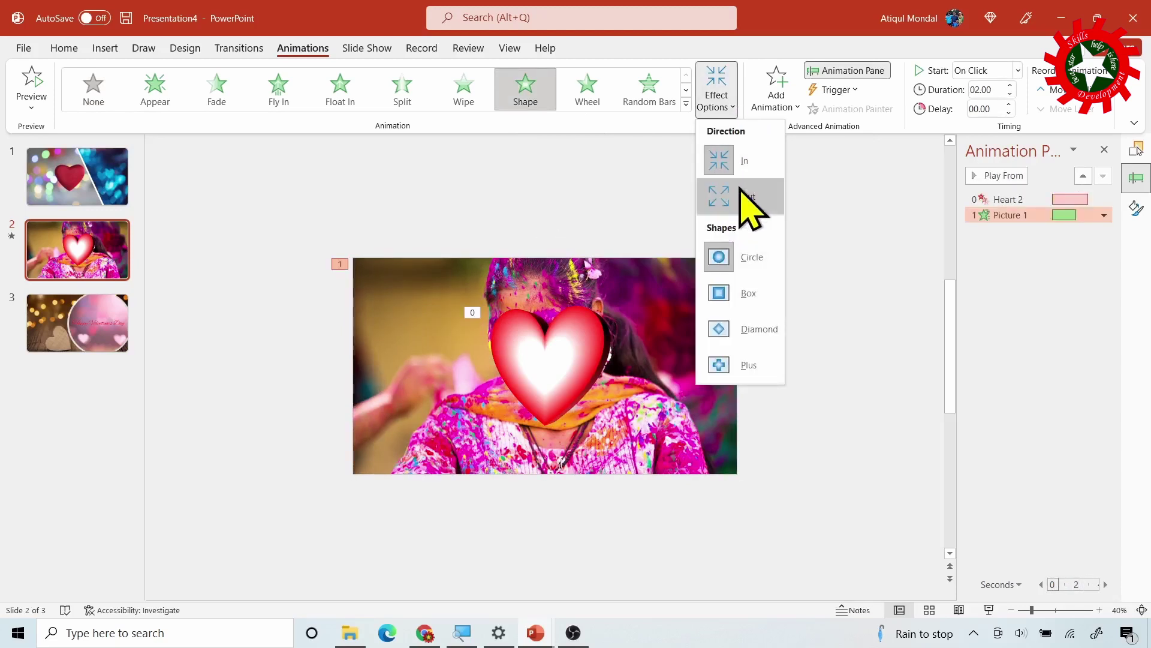
click(734, 215)
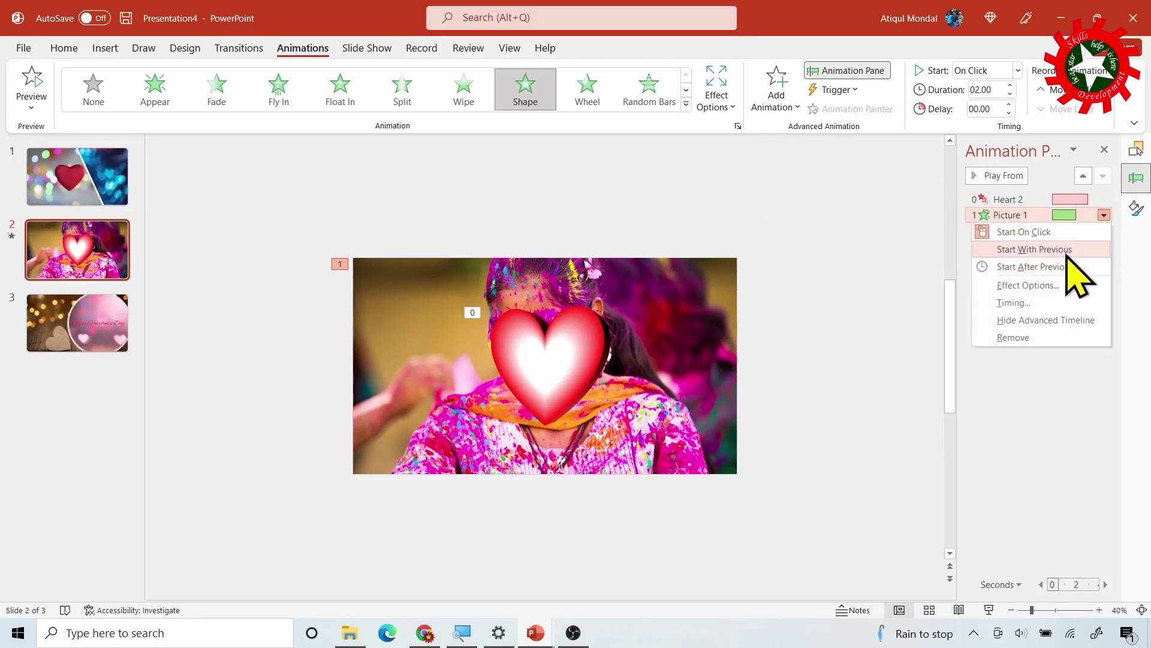
Make the photo's animation start With Previous after a 2.5-second delay
click(1065, 249)
click(1011, 90)
text(03)
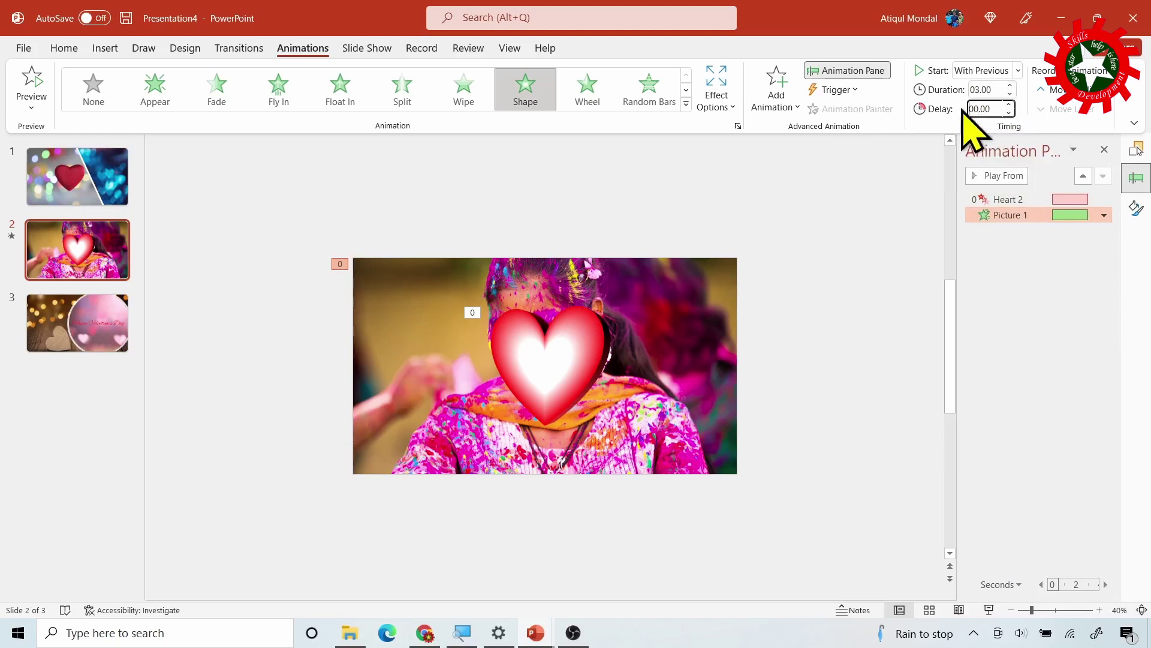
click(998, 109)
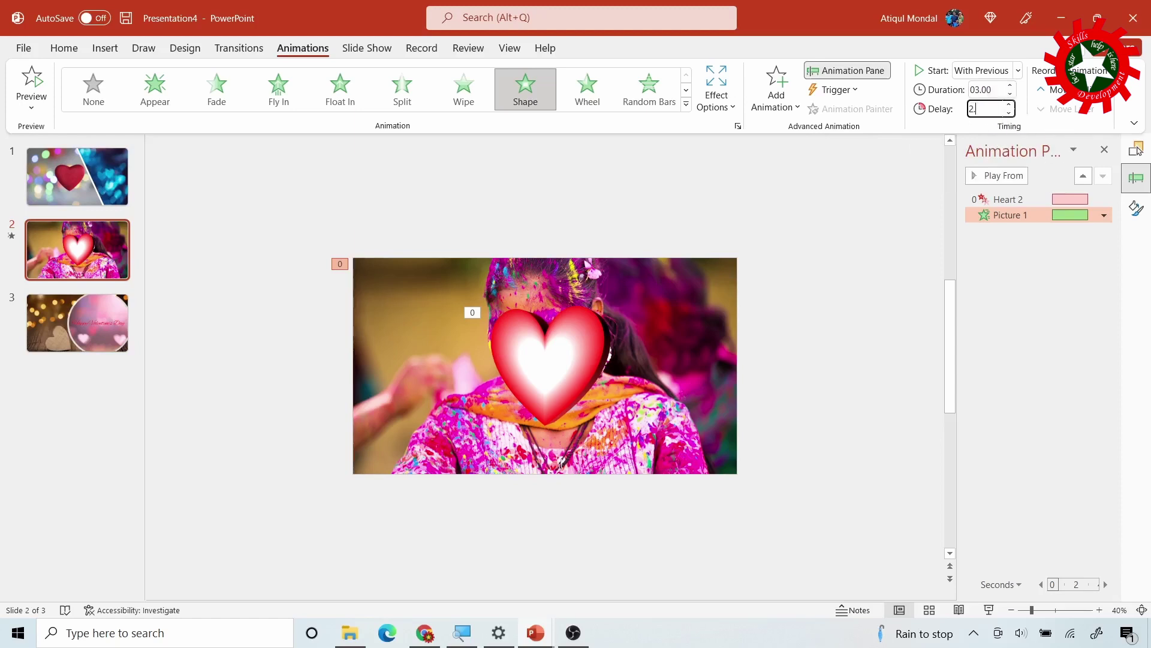
text(2.5)
key(Return)
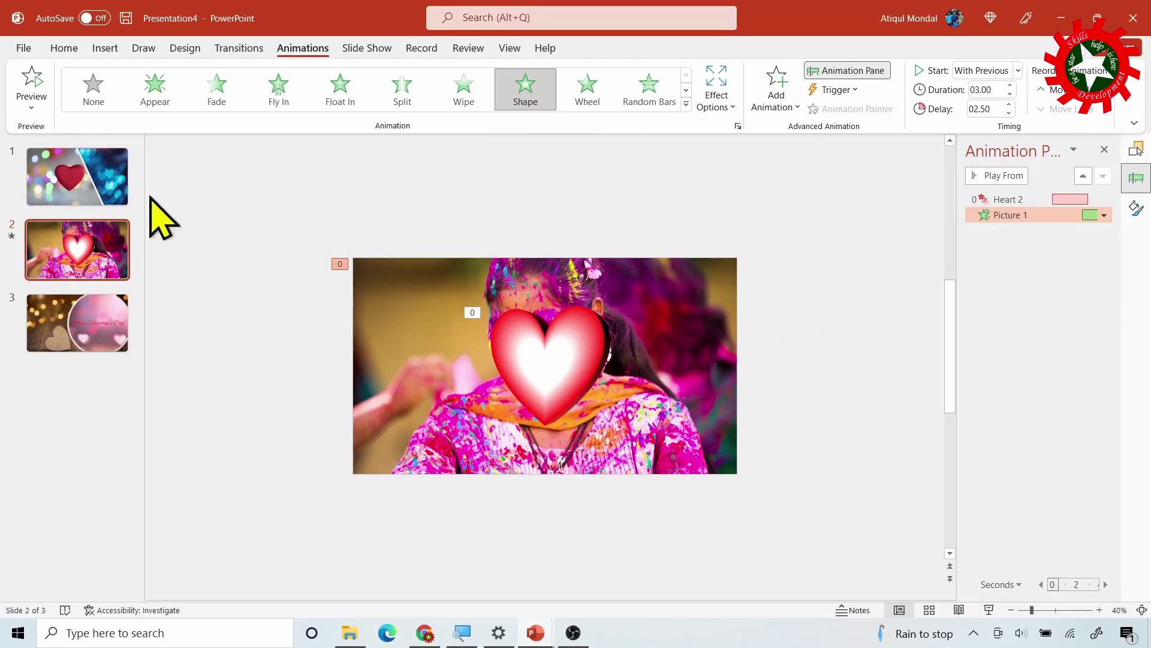
click(106, 48)
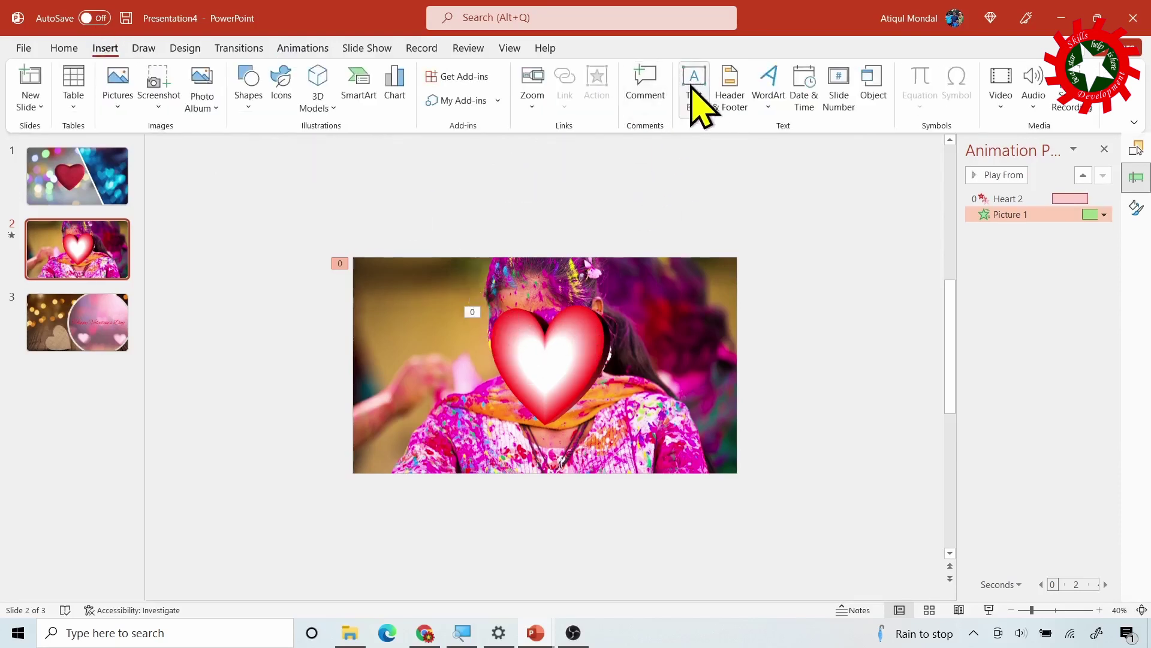
Draw a text box across the photo's bottom in Alex Brush at size 60
drag(455, 441, 668, 470)
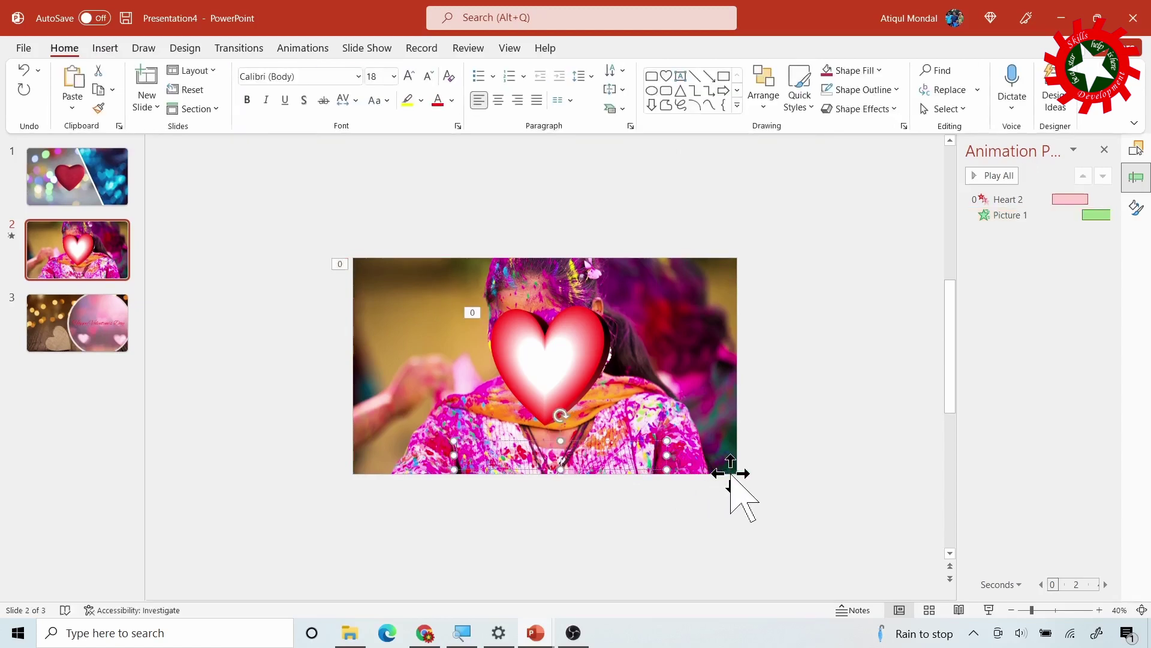
click(394, 77)
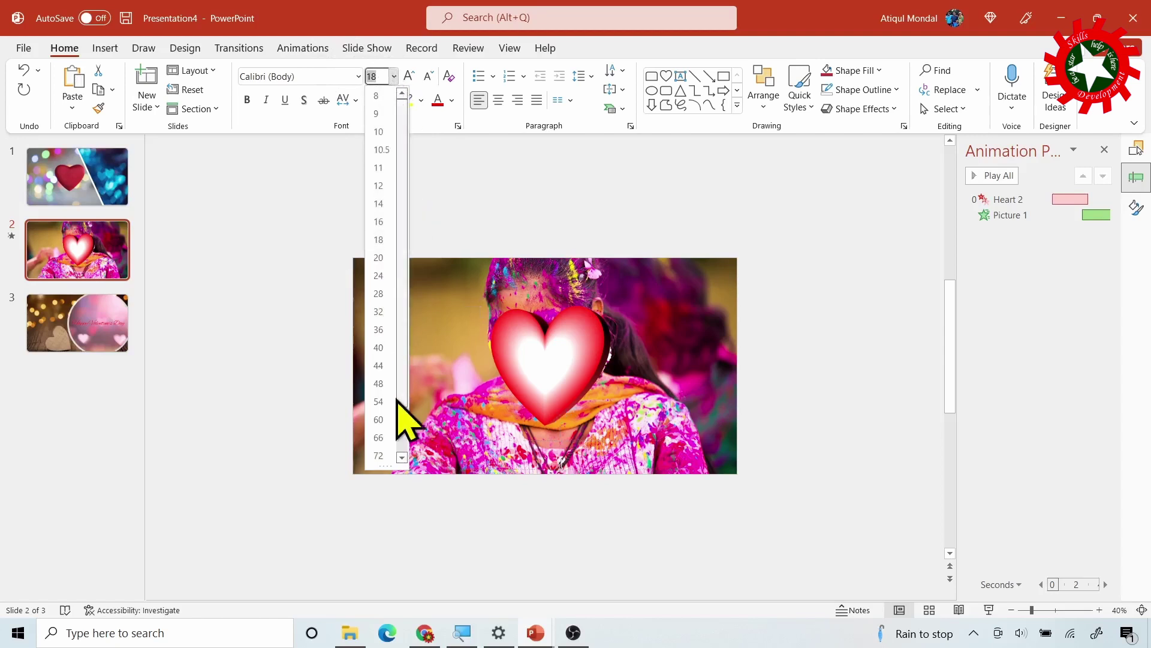
click(382, 420)
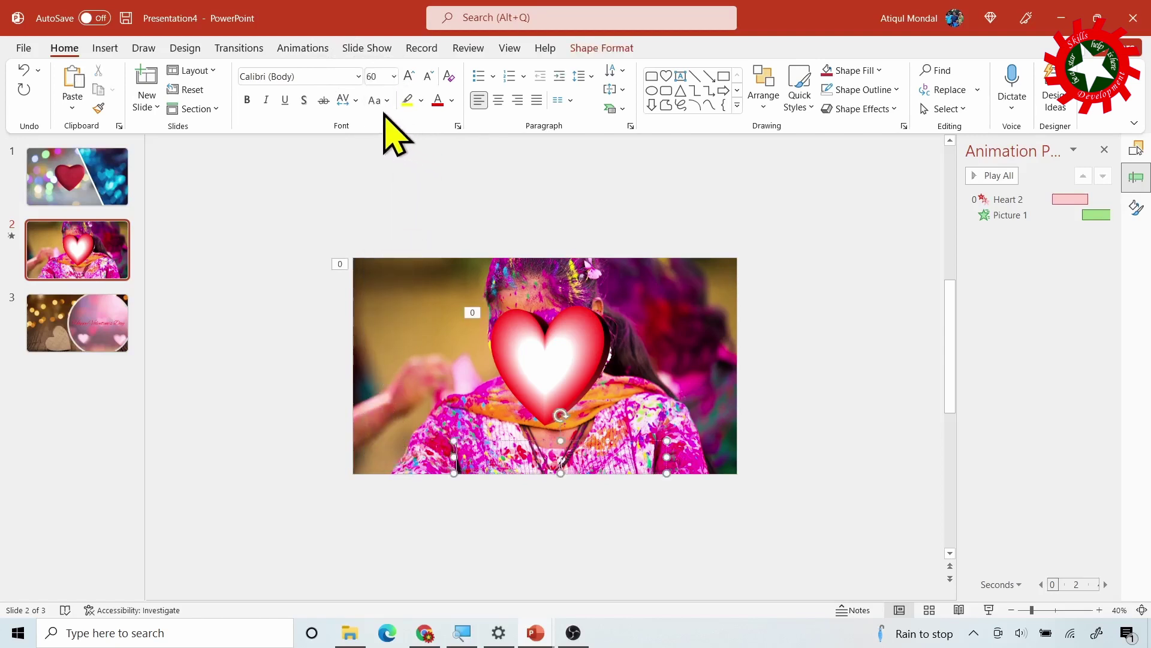
click(358, 76)
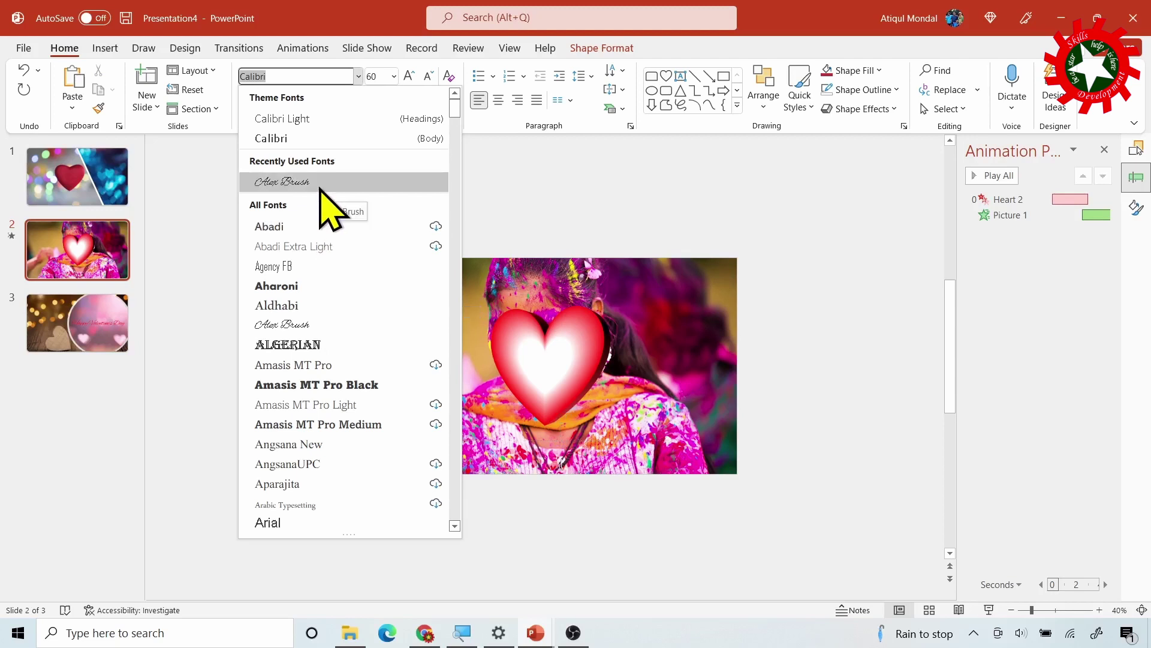
click(324, 327)
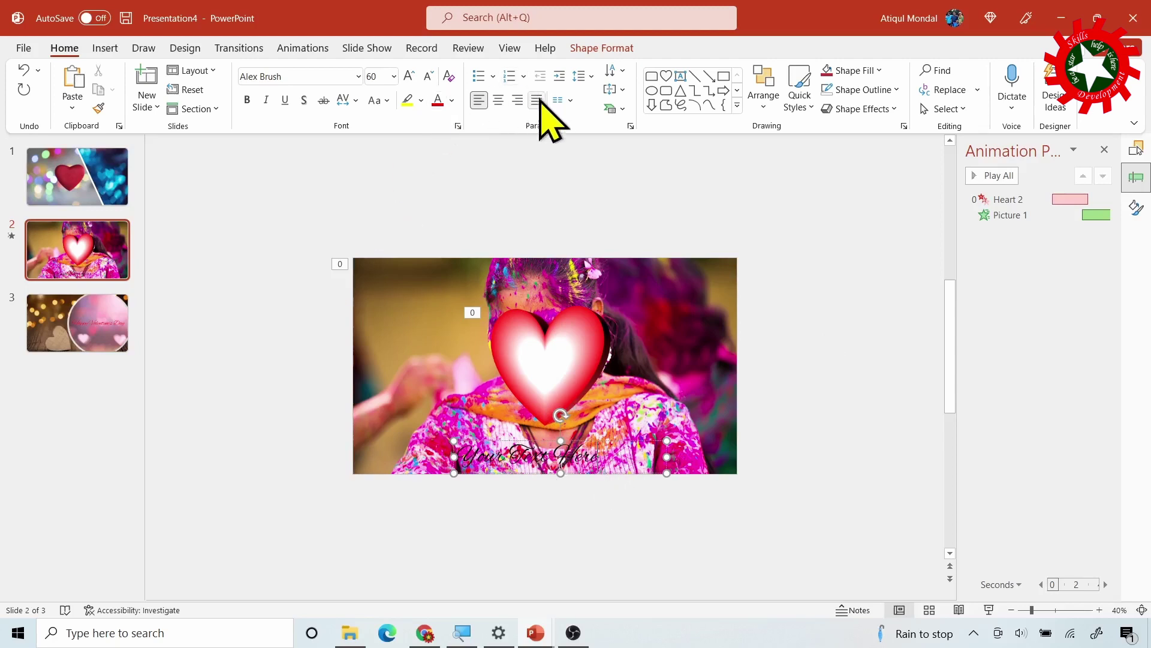
Make the caption text centred, bold and light blue
click(498, 100)
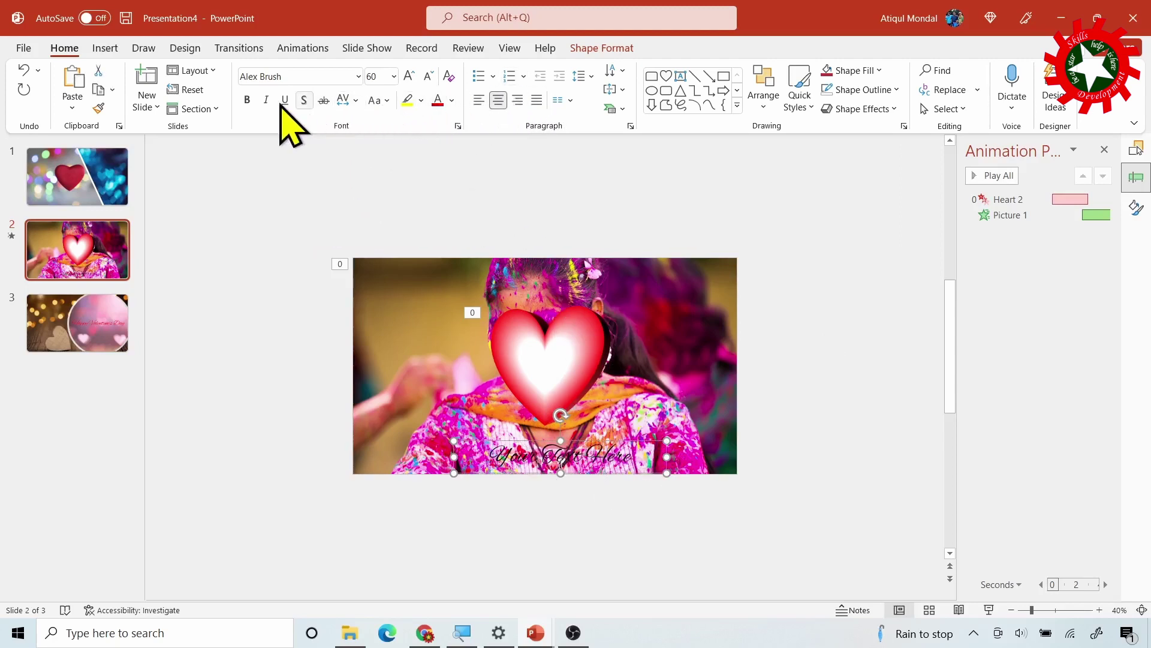
click(252, 103)
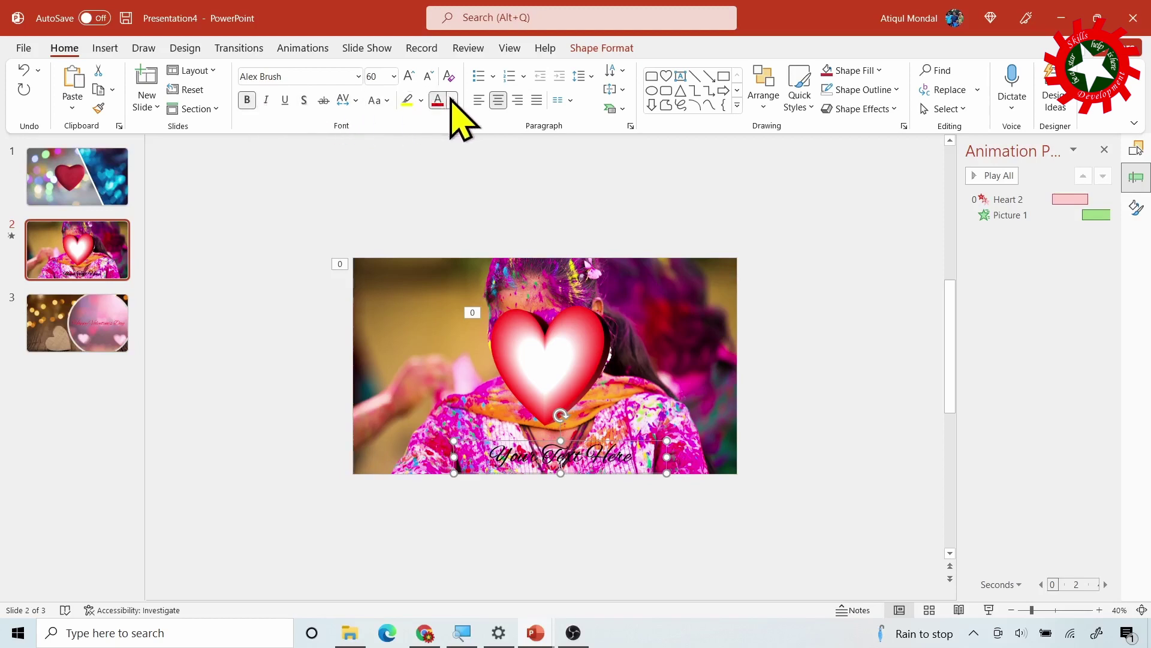
click(452, 100)
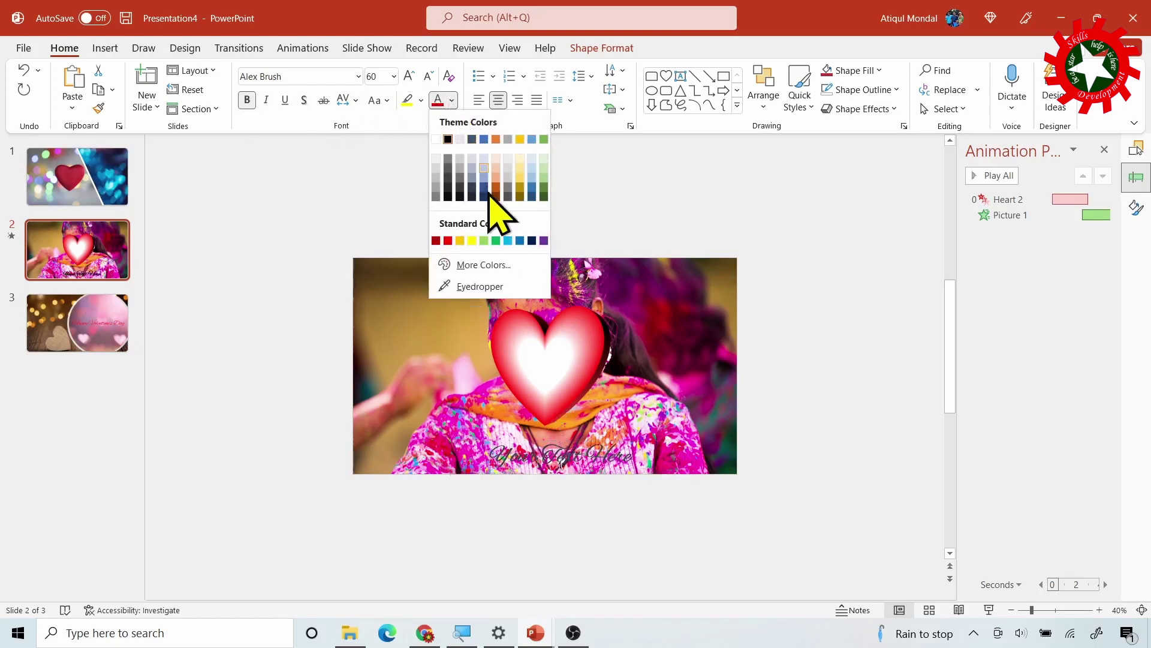
click(508, 241)
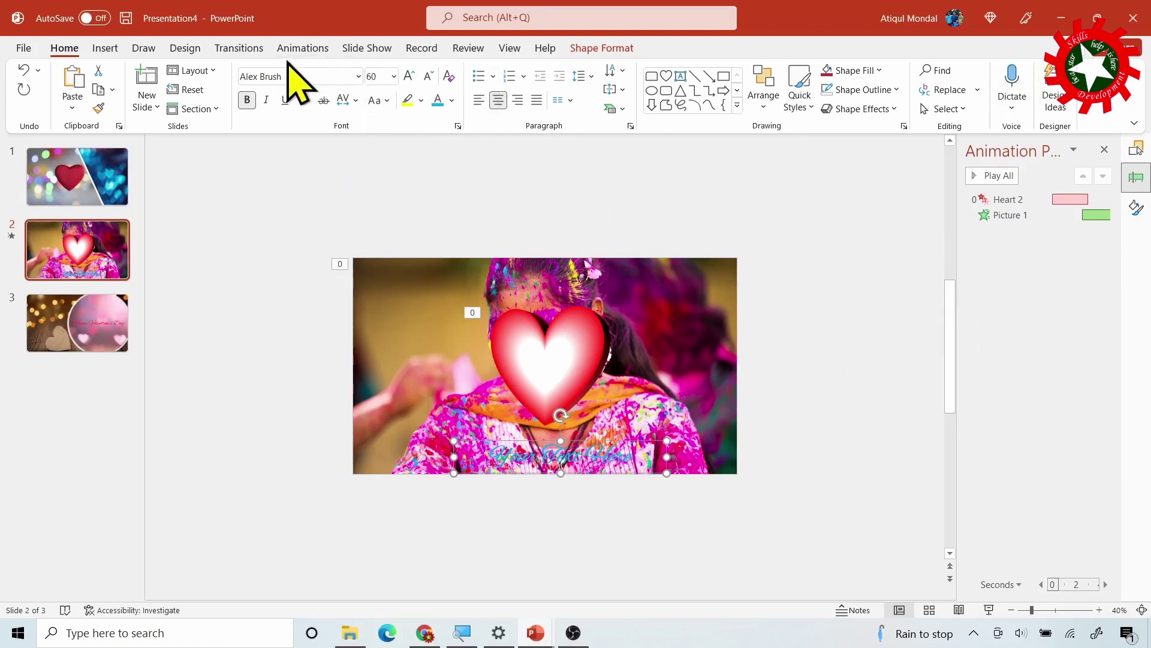
Give the caption an Appear entrance that starts After Previous
click(300, 50)
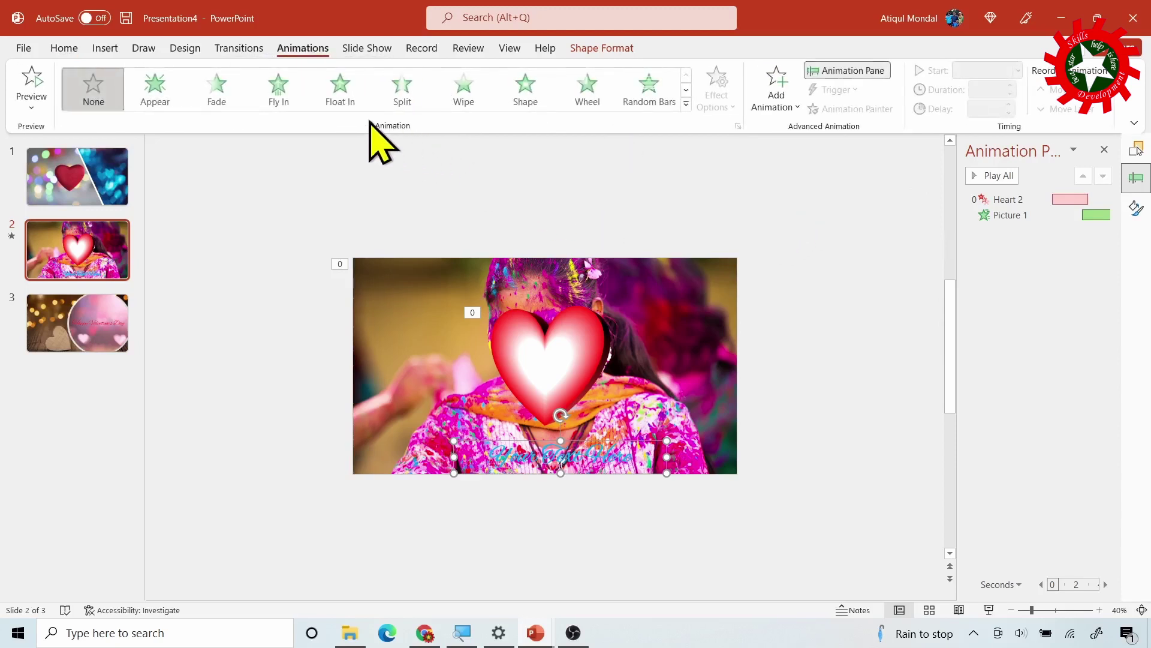
click(155, 87)
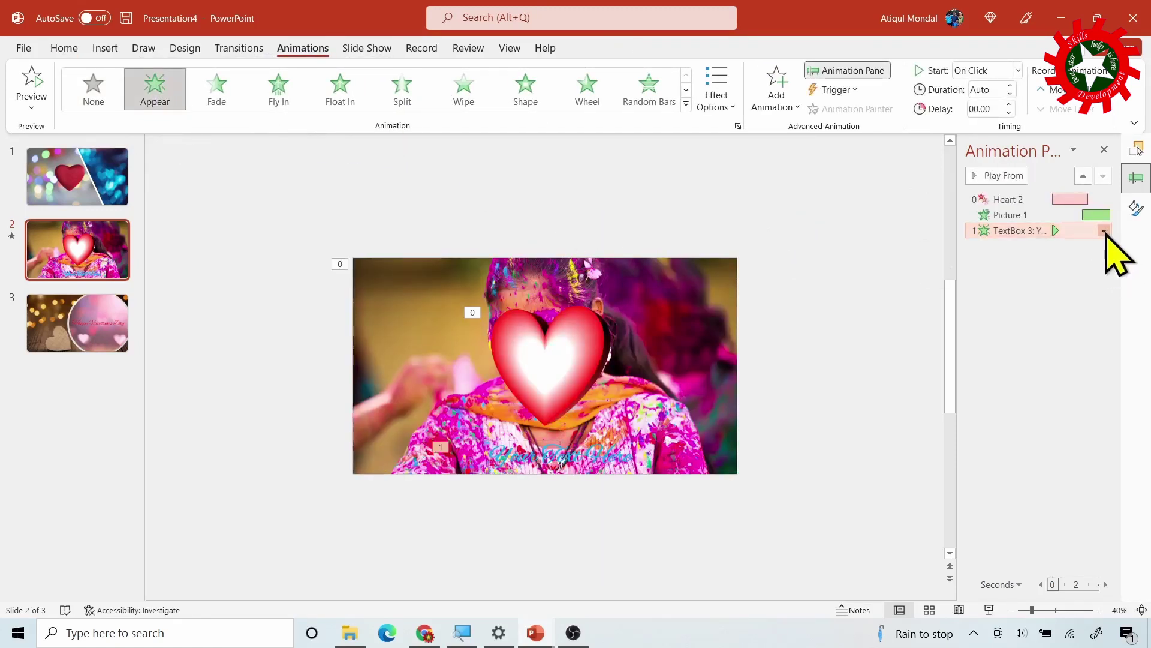
click(1104, 231)
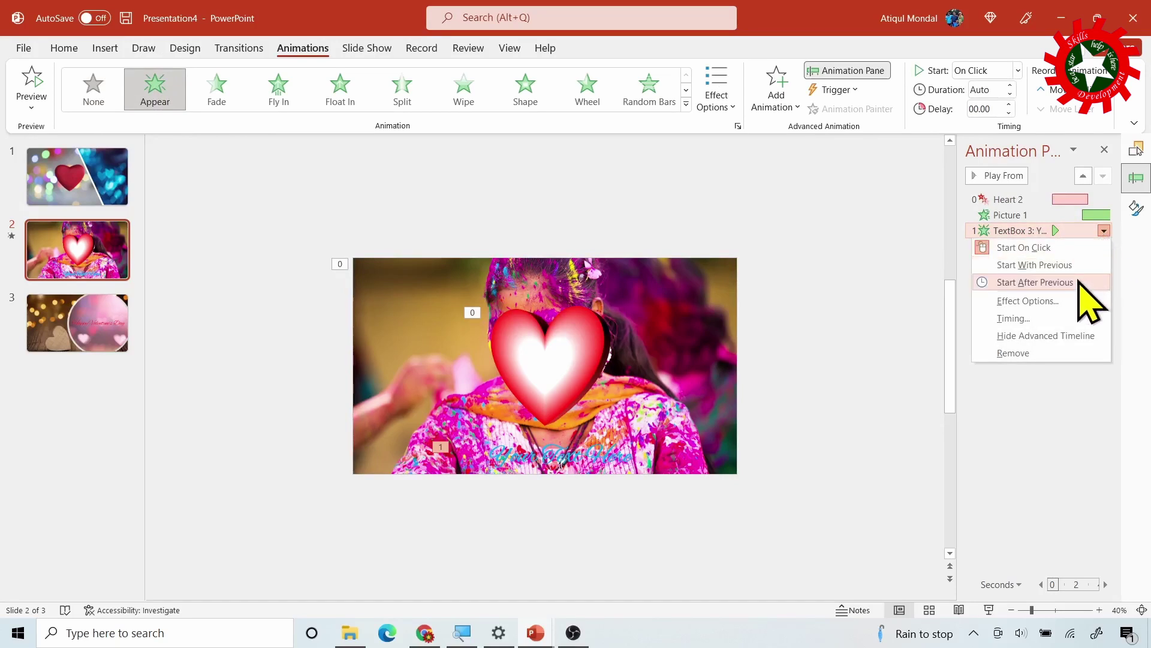
click(1080, 282)
Animate the caption text by letter, 0.5 s apart, then go to slide 1
click(1104, 231)
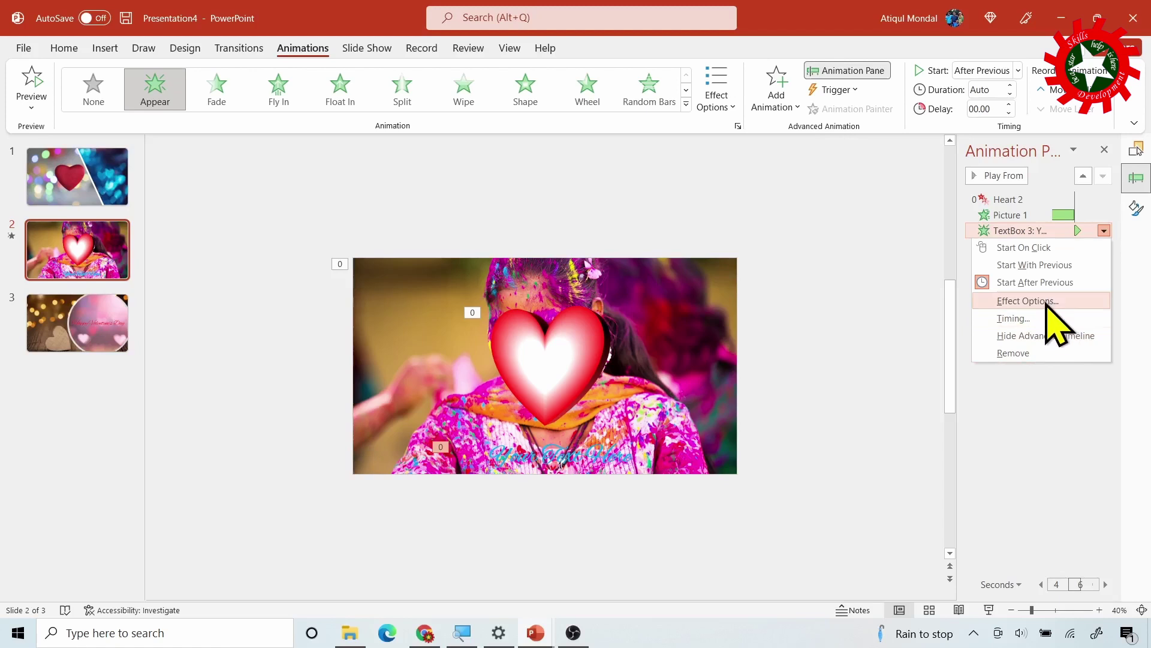
key(Escape)
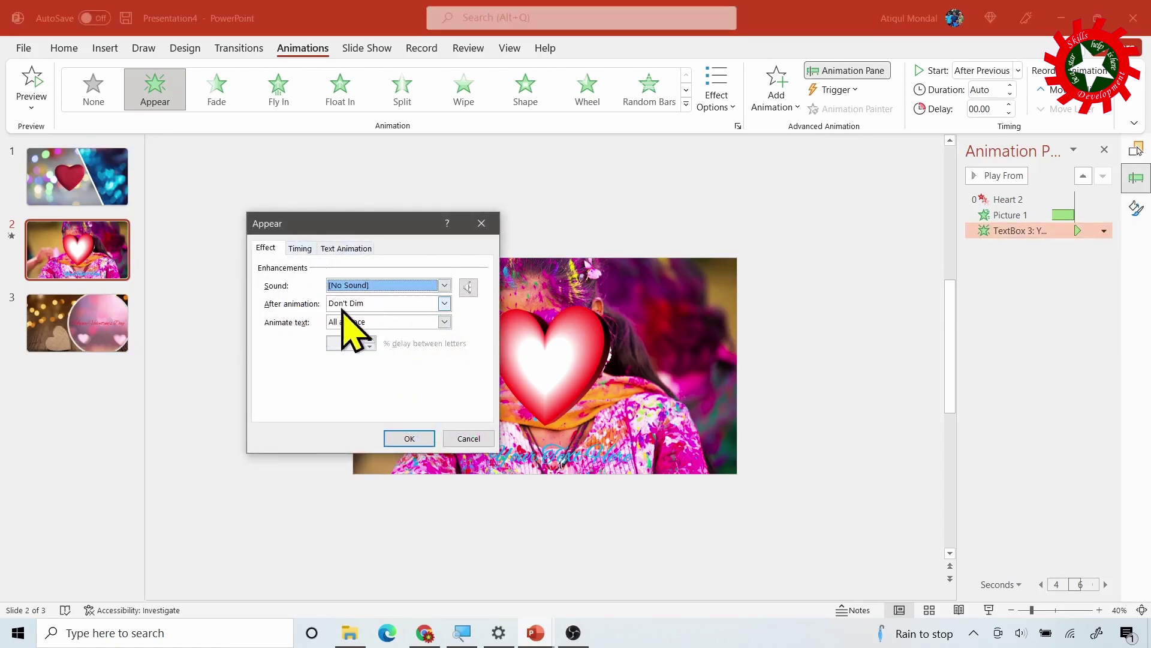
click(444, 321)
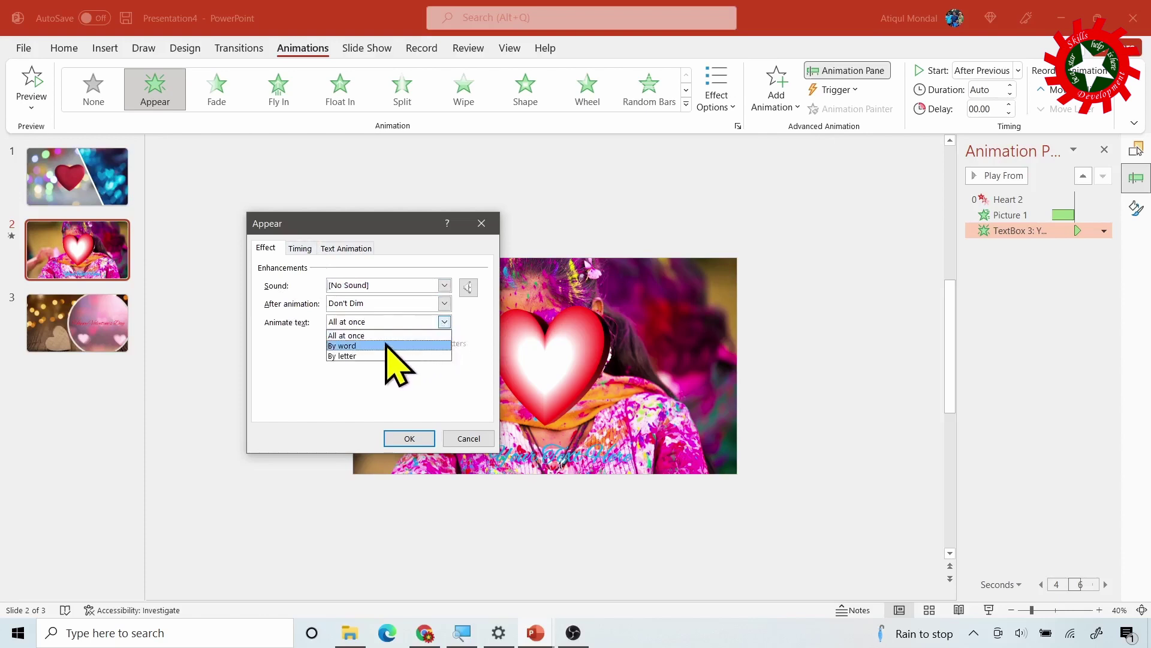
click(360, 356)
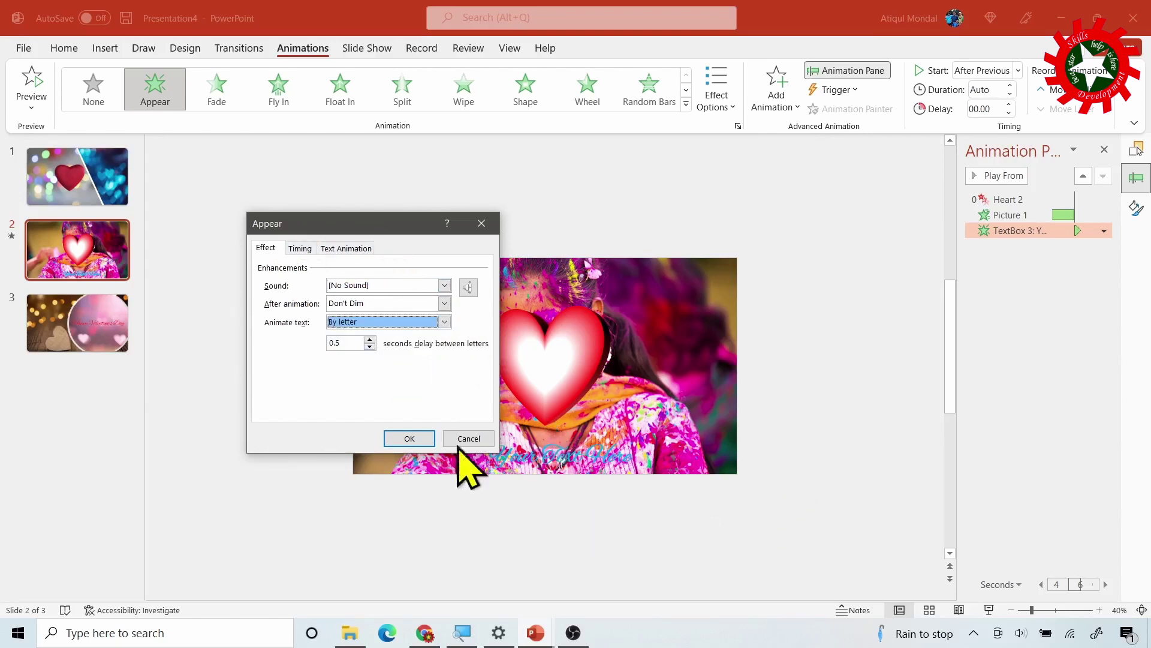
click(407, 438)
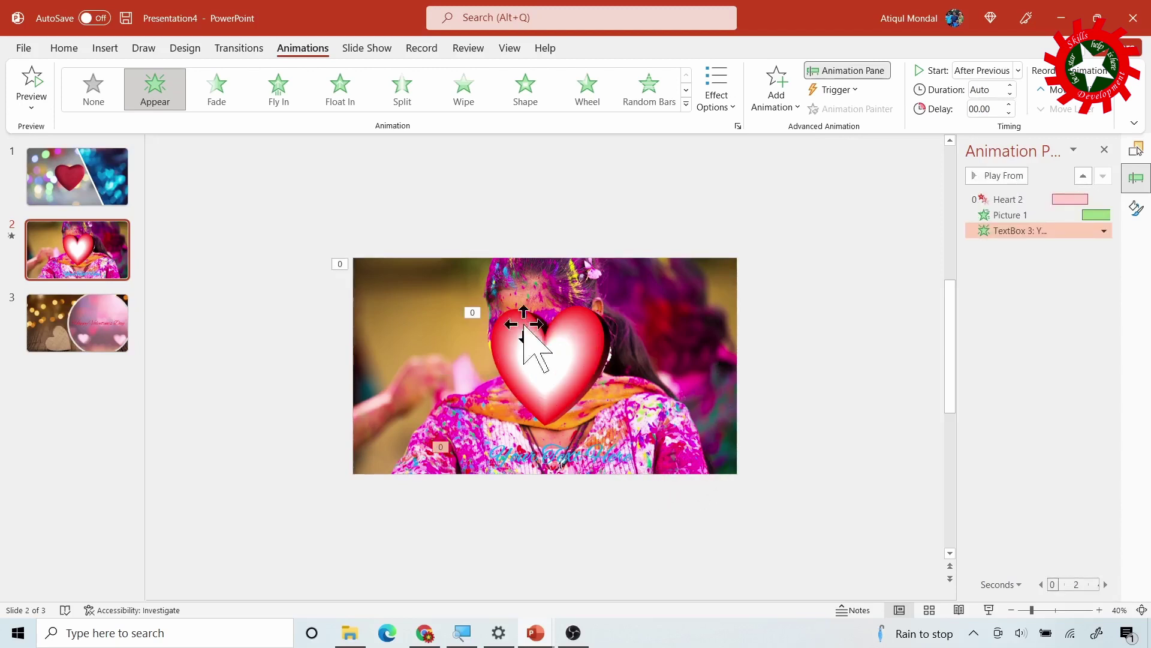
click(102, 187)
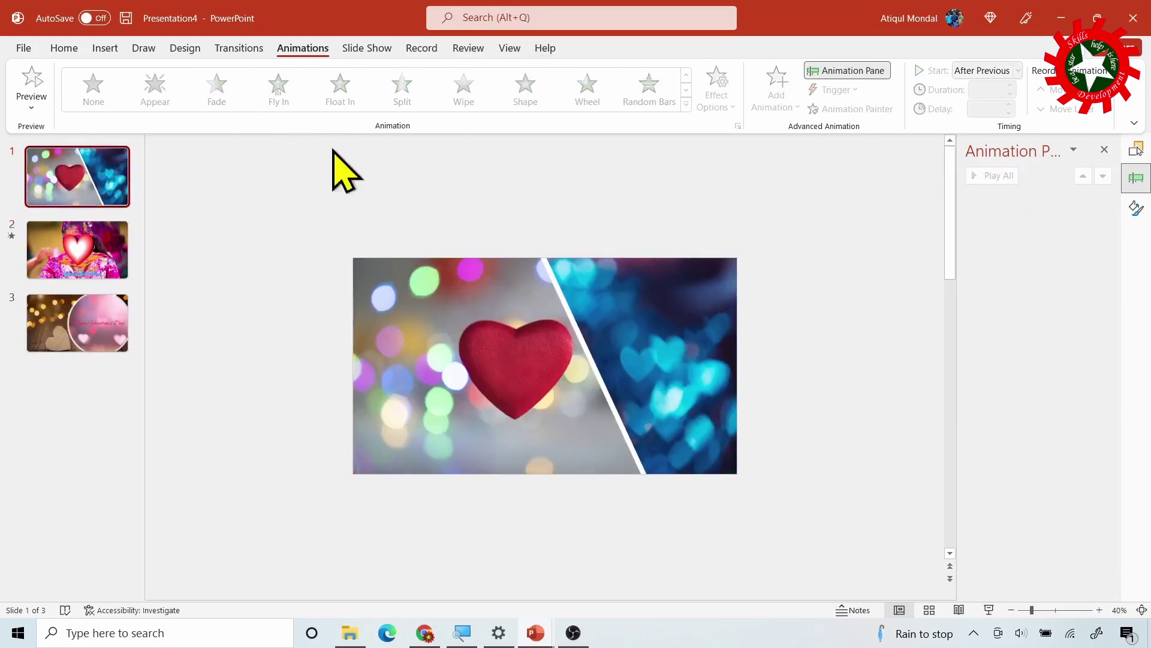
Give slide 1 the Glitter transition
click(238, 48)
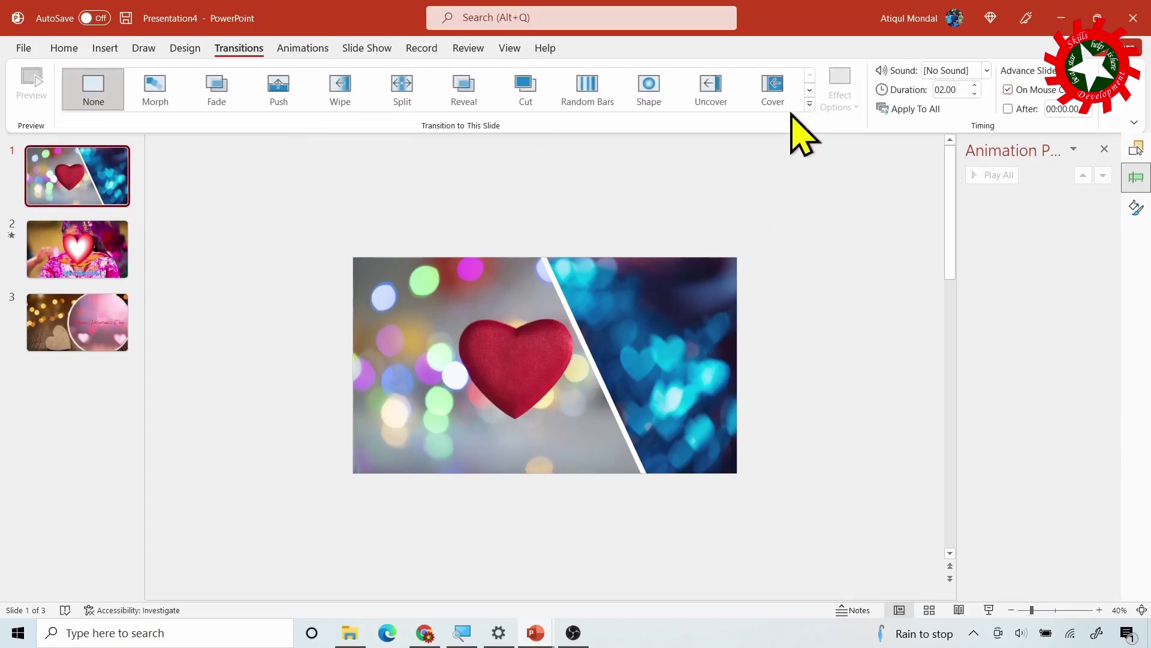
click(810, 104)
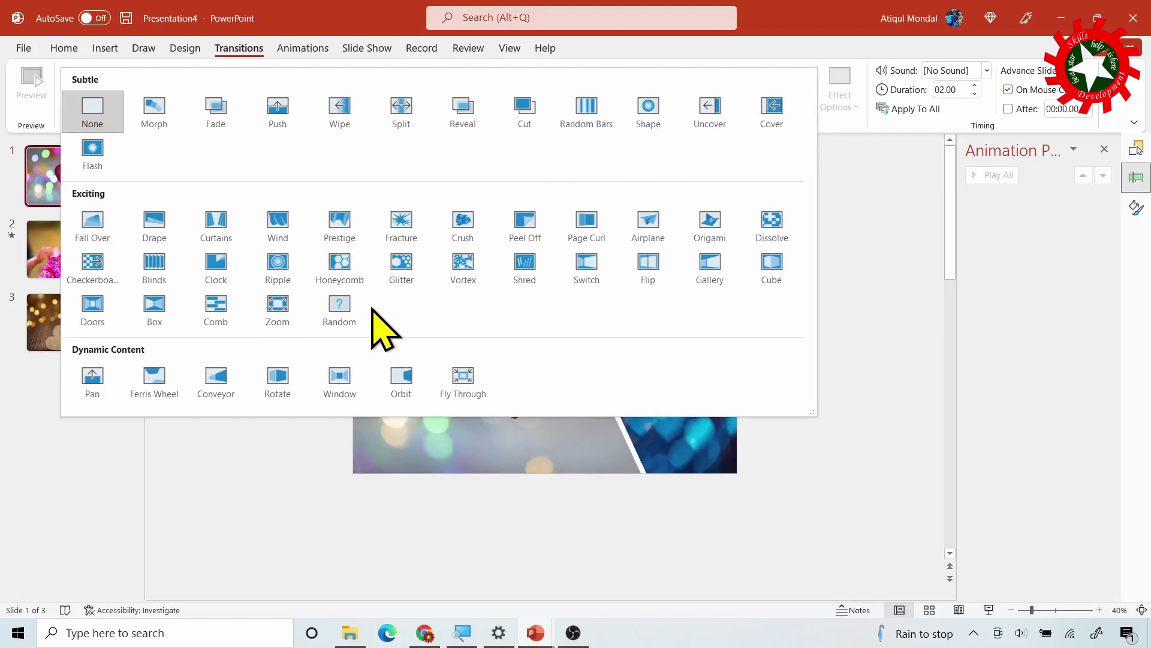
click(401, 270)
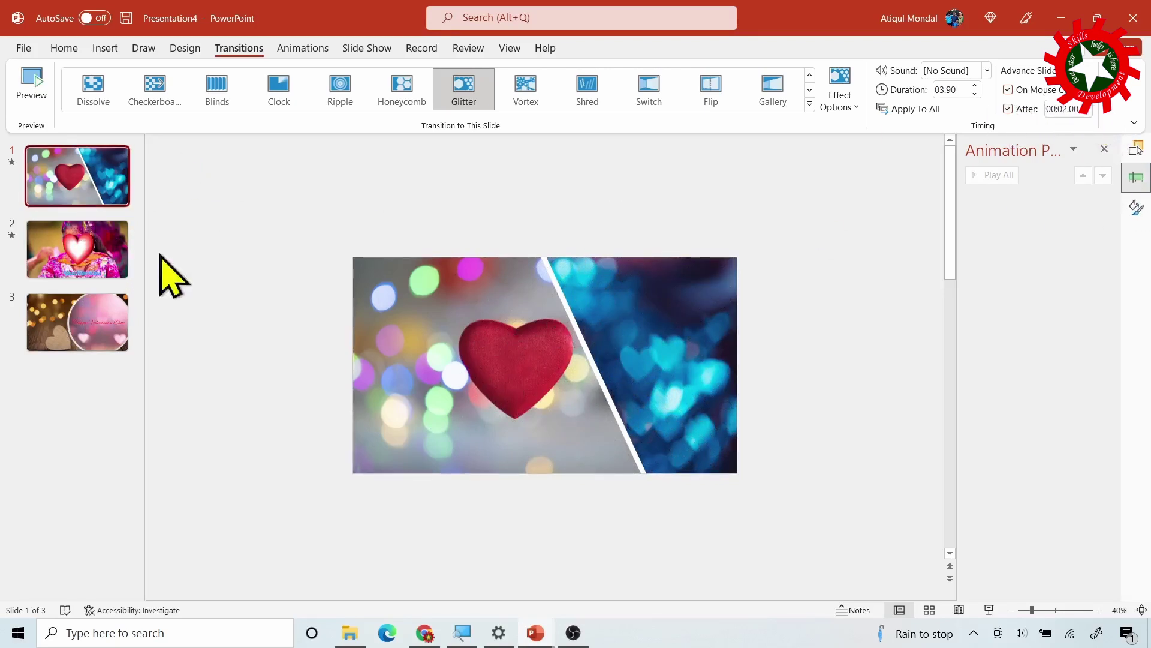
Give slide 2 a Curtains transition lasting 6 seconds
click(117, 265)
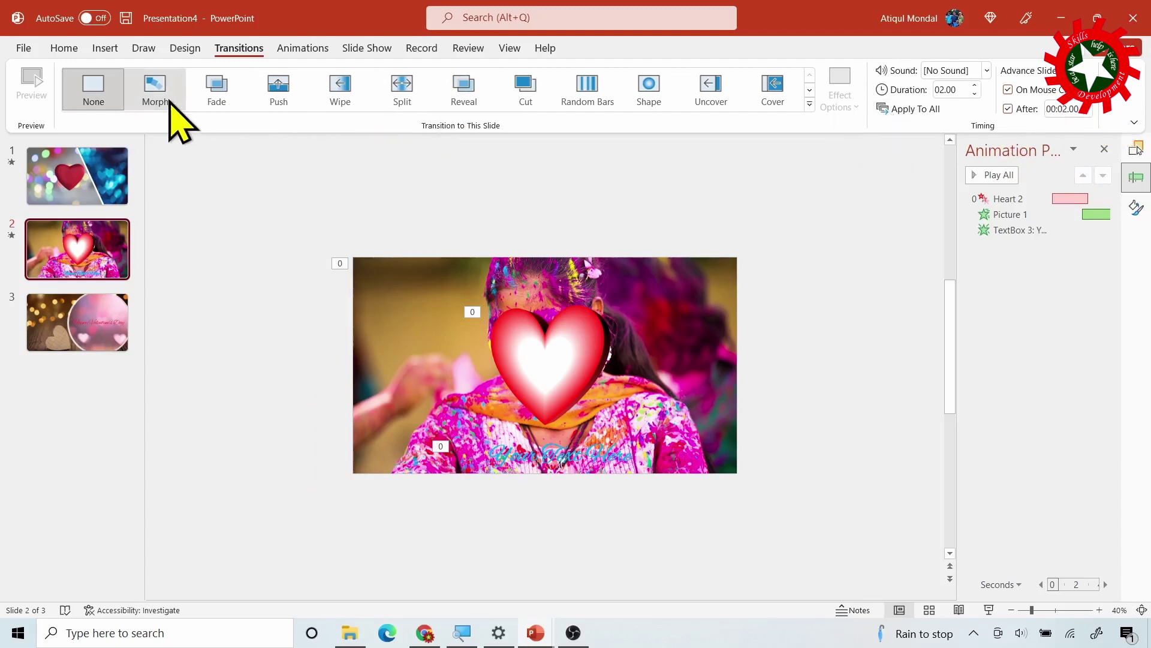
click(809, 105)
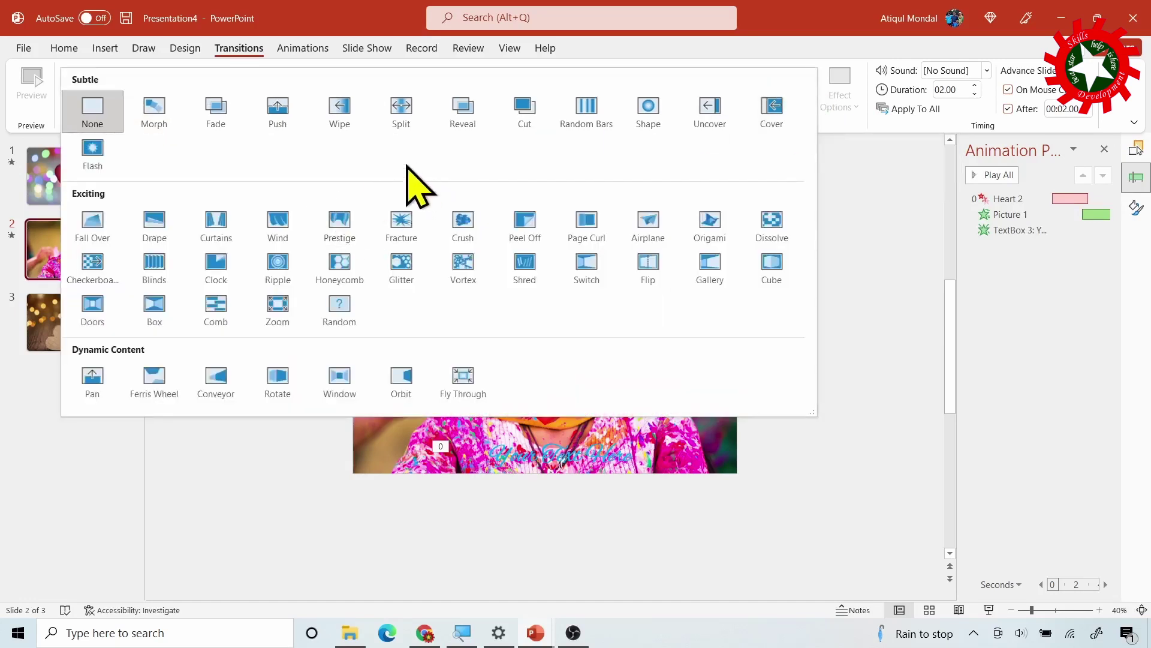
click(223, 231)
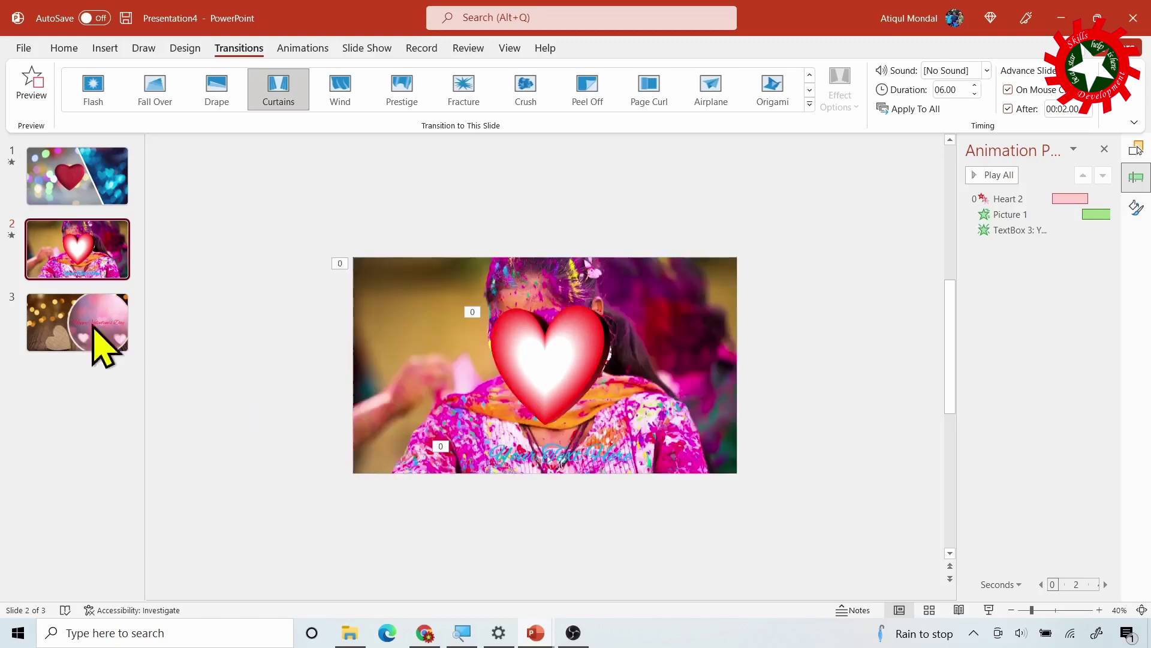
click(48, 323)
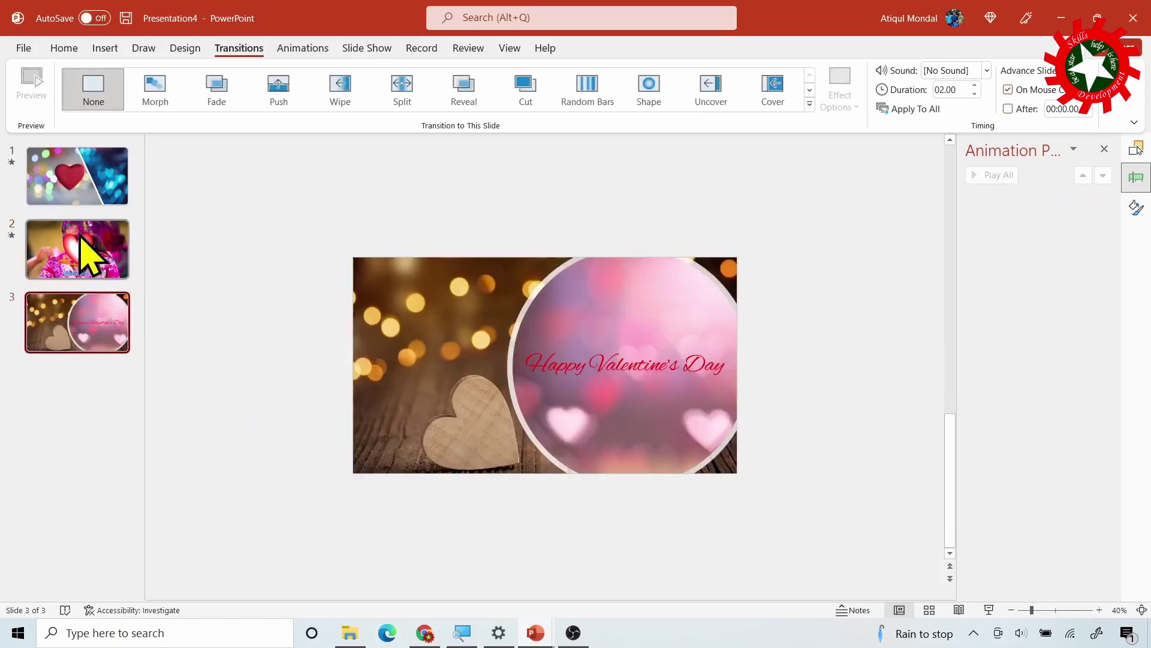
Apply a Morph transition by Characters to slide 3, then review slides 2 and 1
click(84, 252)
click(78, 329)
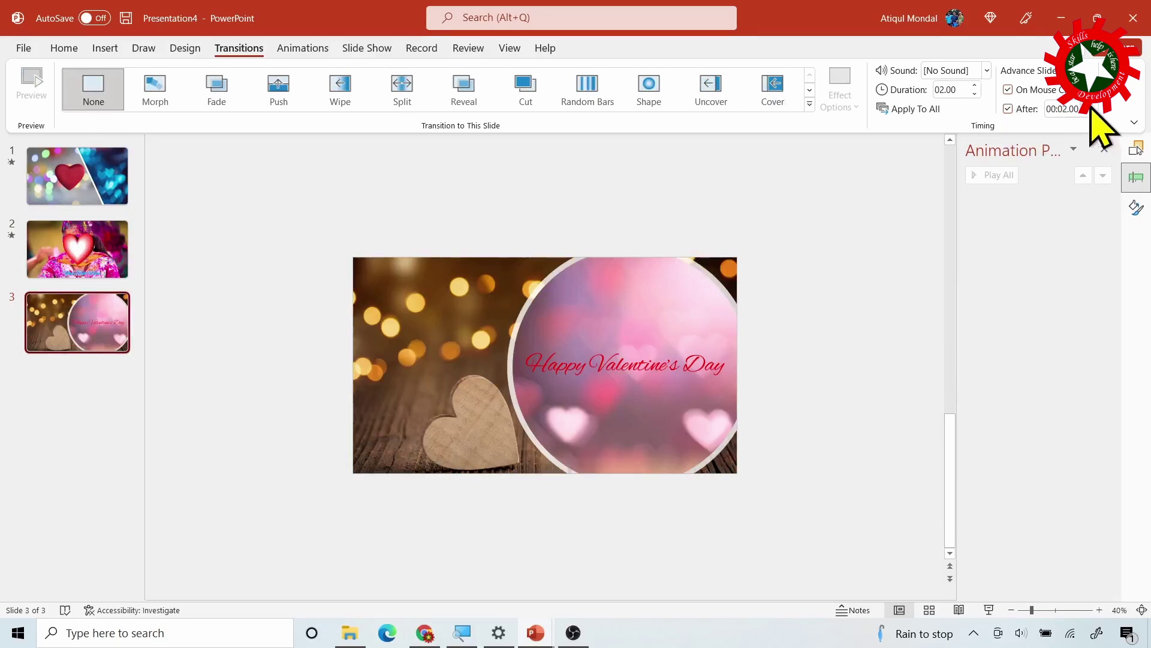
click(117, 257)
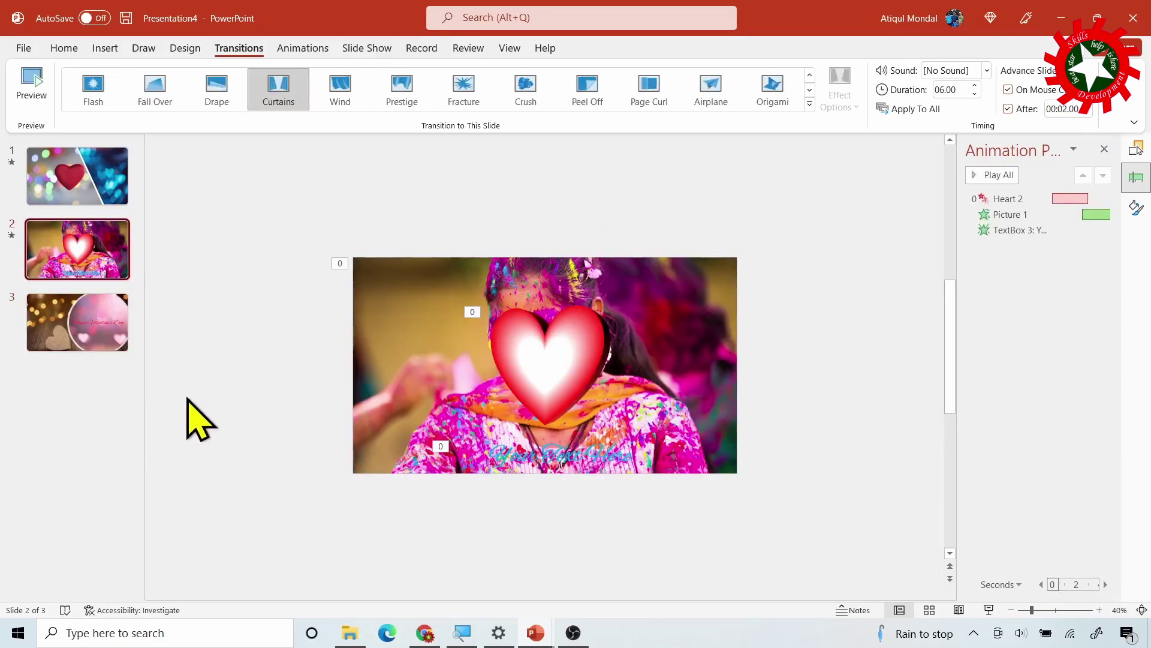
click(98, 334)
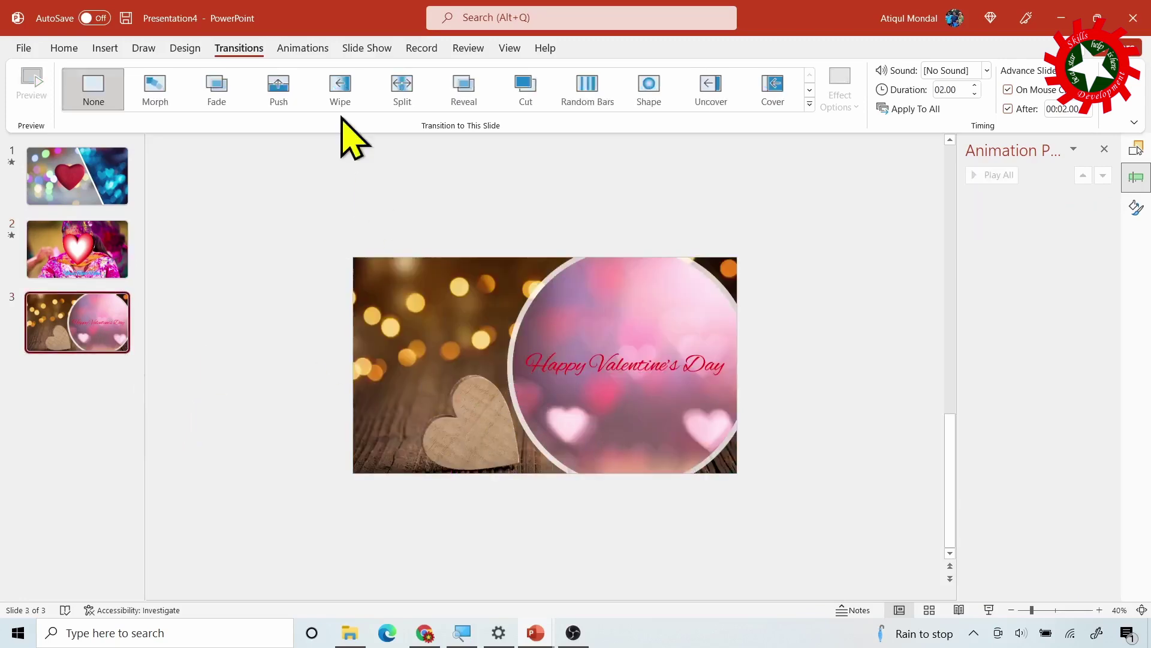
click(157, 96)
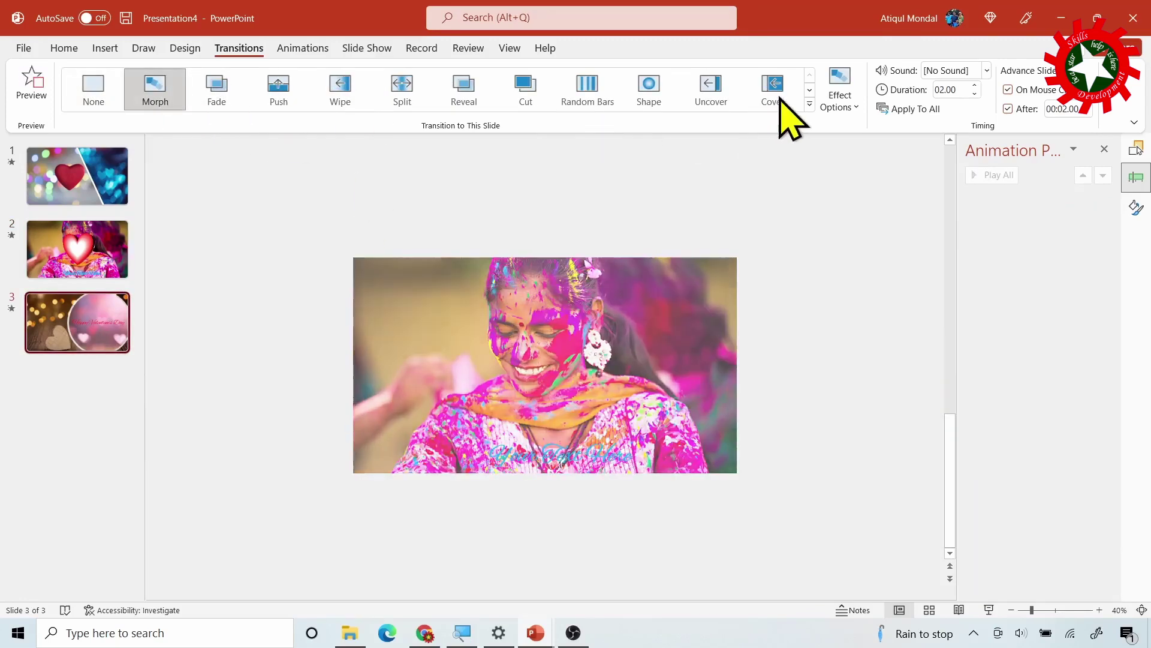
click(853, 107)
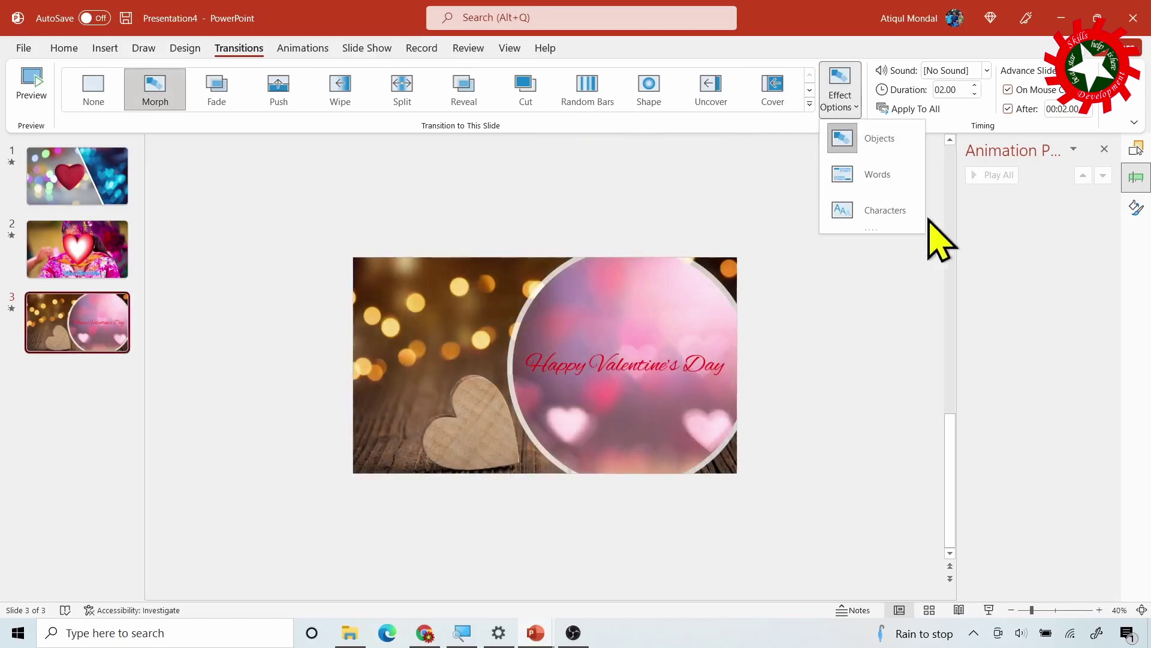
click(892, 211)
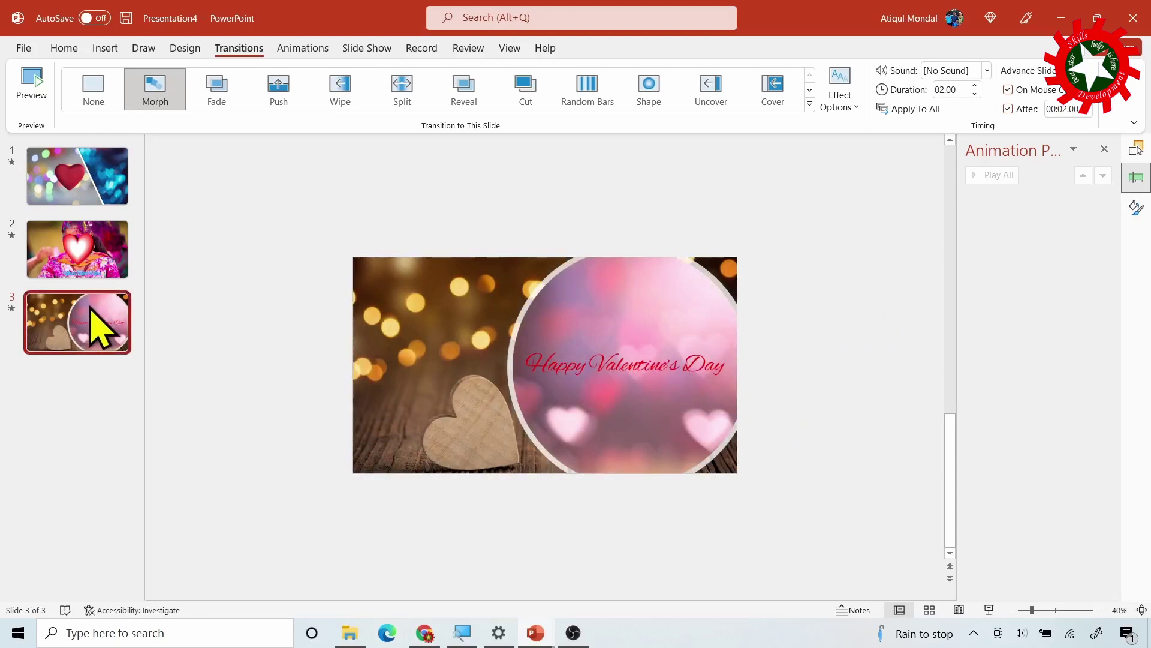
click(93, 270)
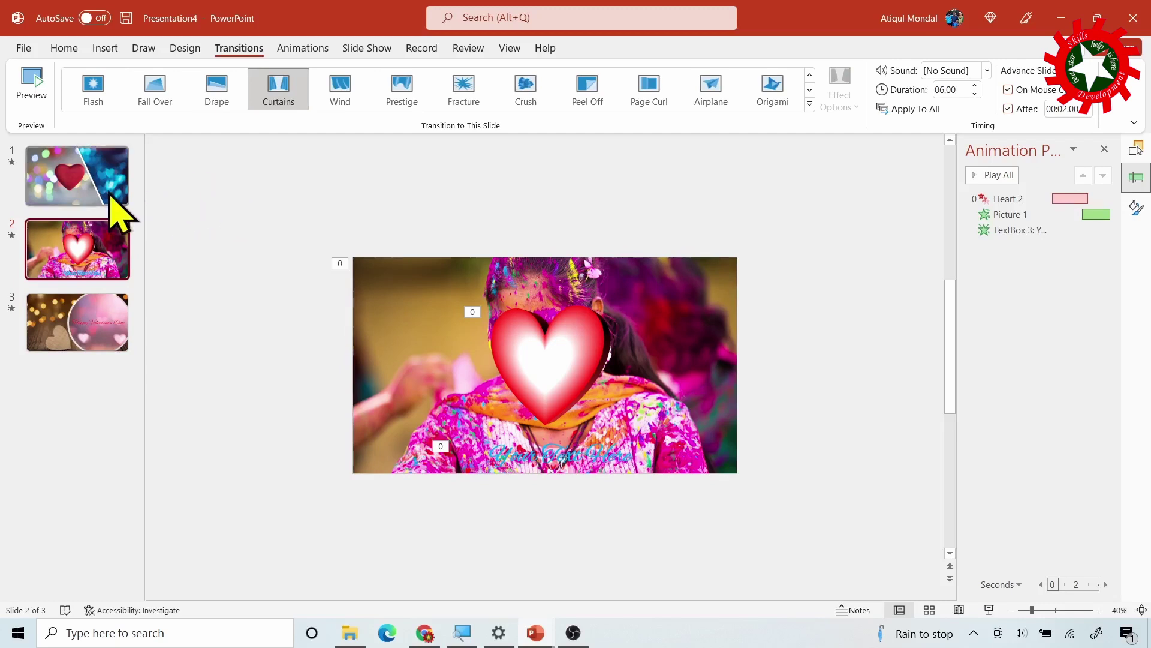
click(75, 192)
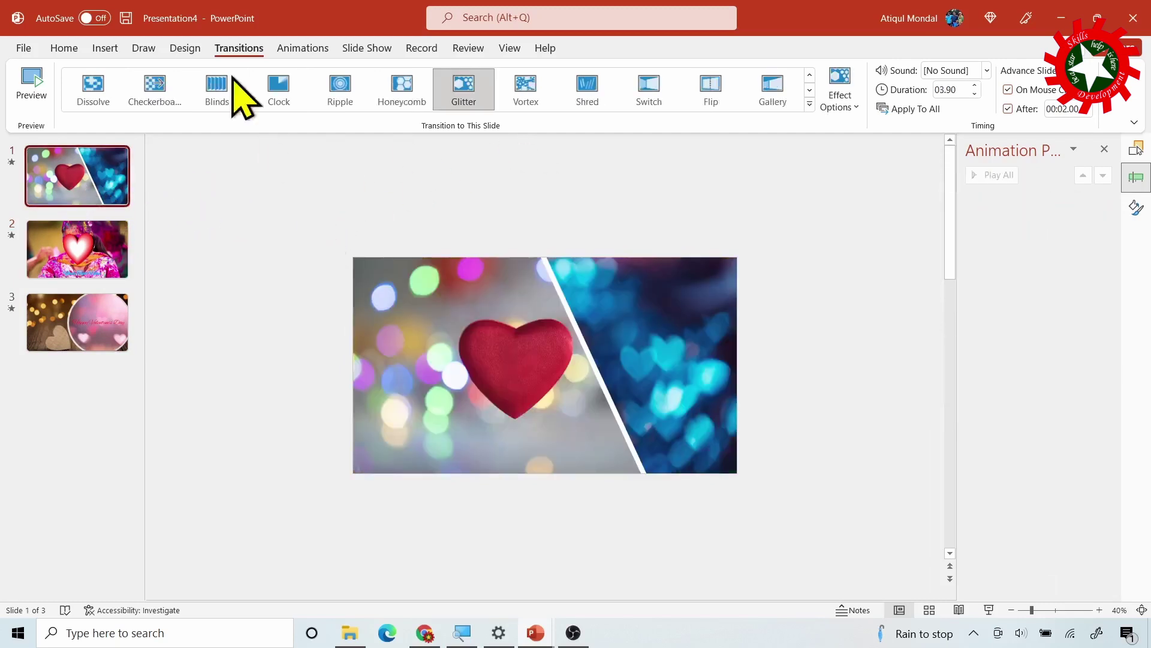
Insert Circle Dance - SefChol.mp3 from the computer onto slide 1
click(96, 45)
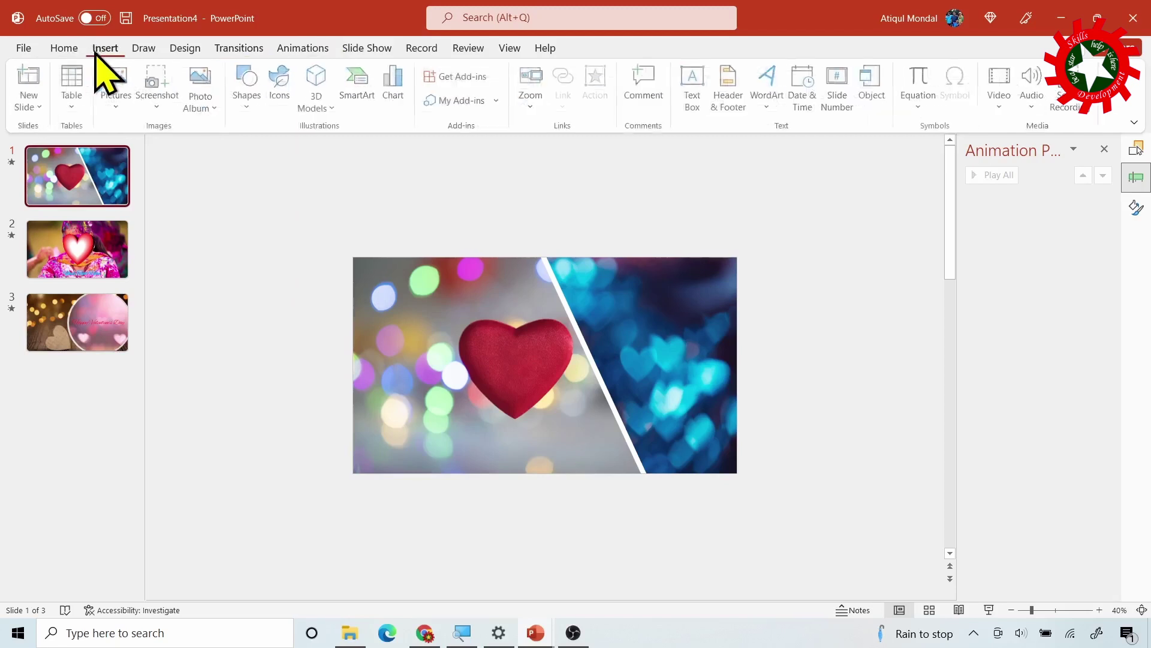
click(1036, 107)
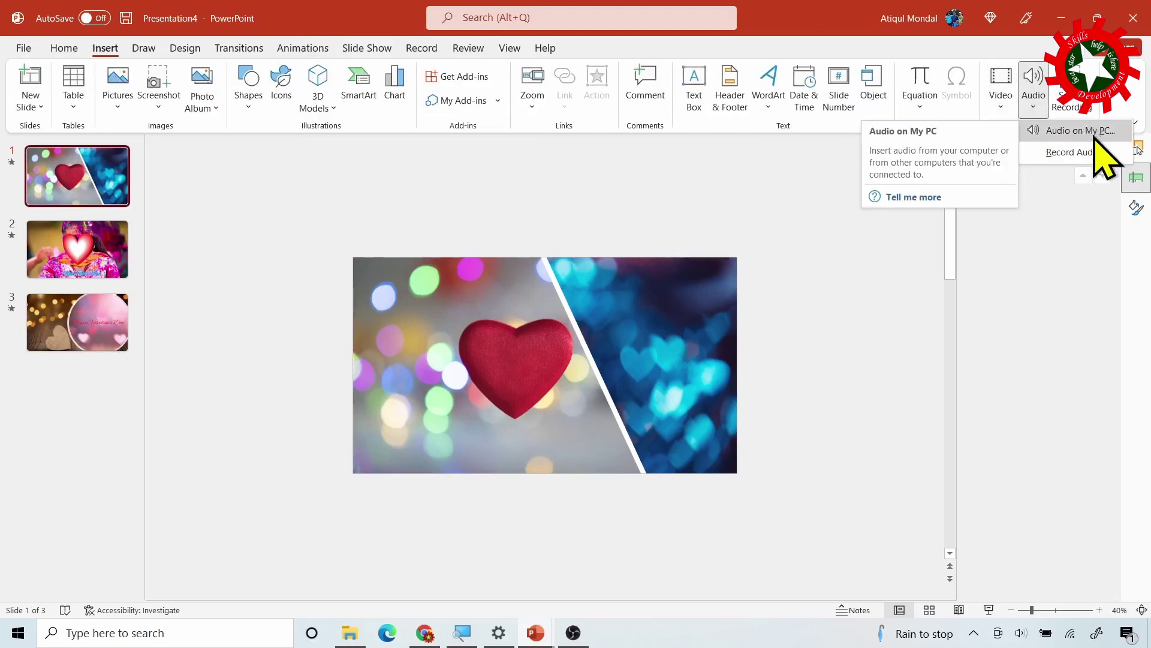
click(1079, 130)
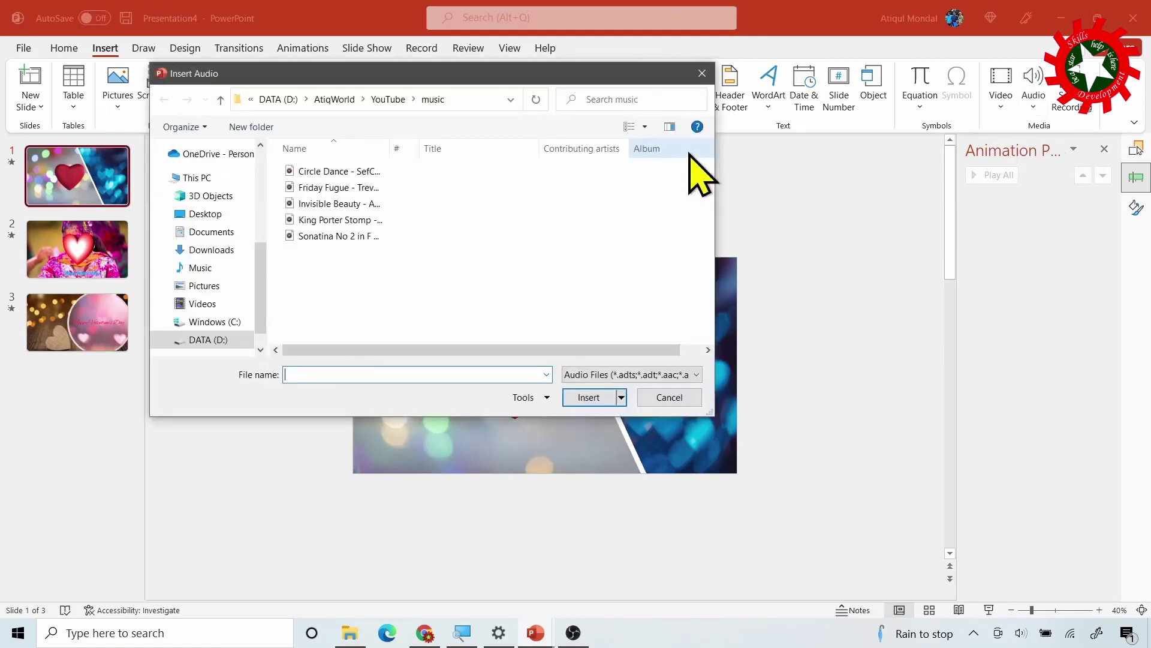
click(333, 172)
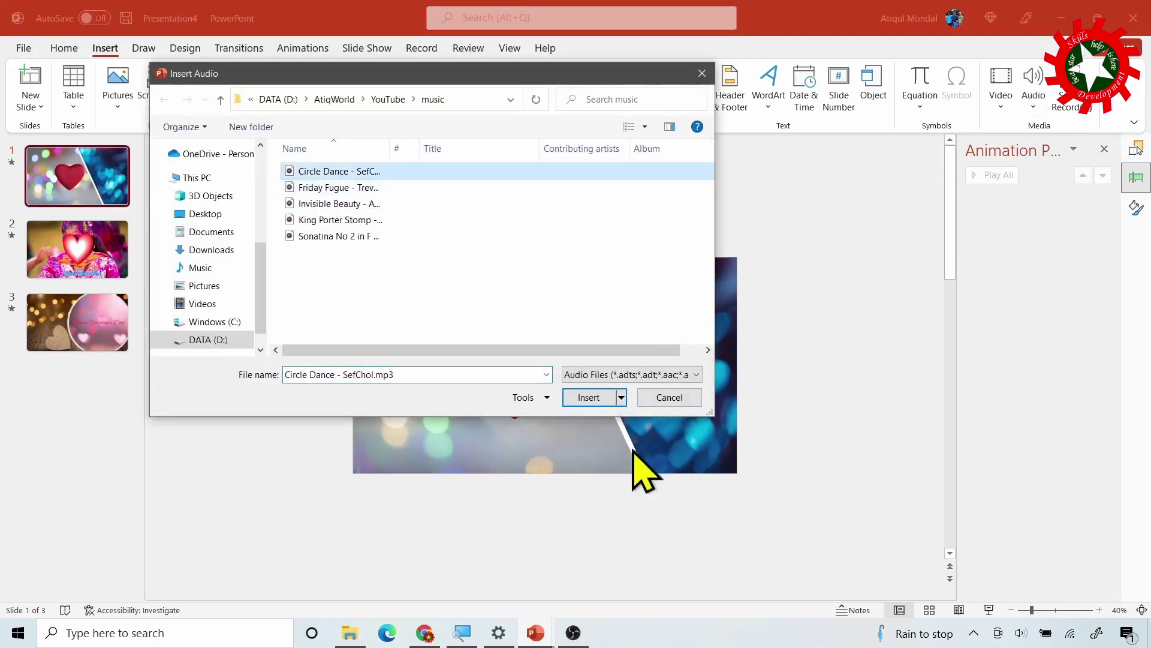
click(425, 632)
click(66, 12)
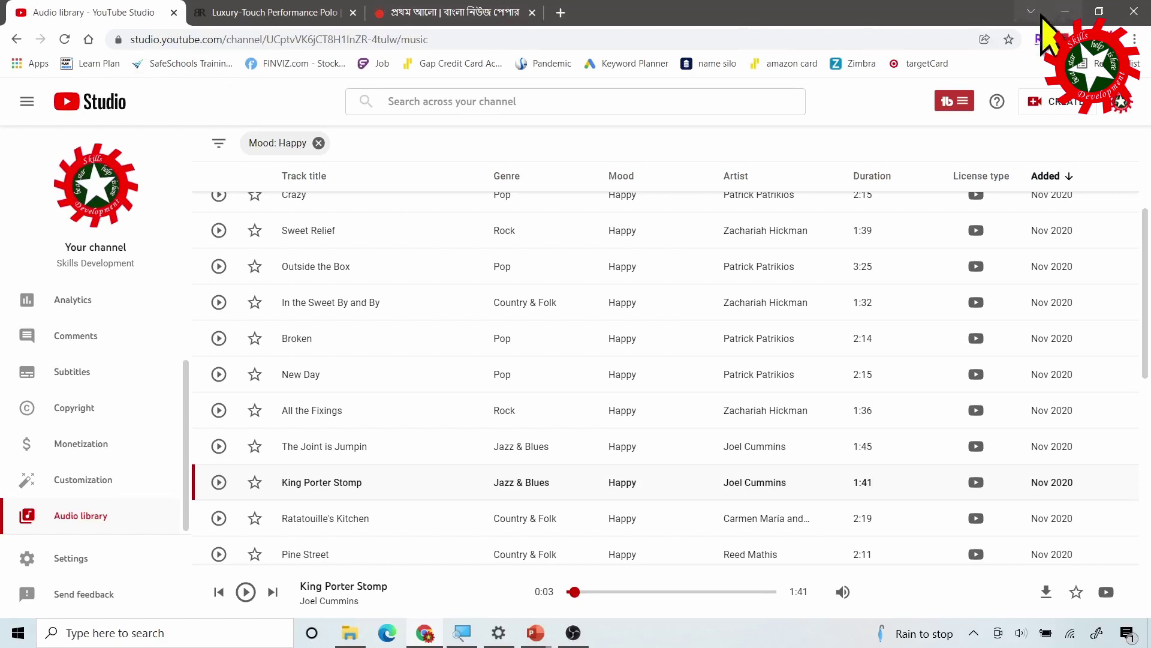
click(1065, 11)
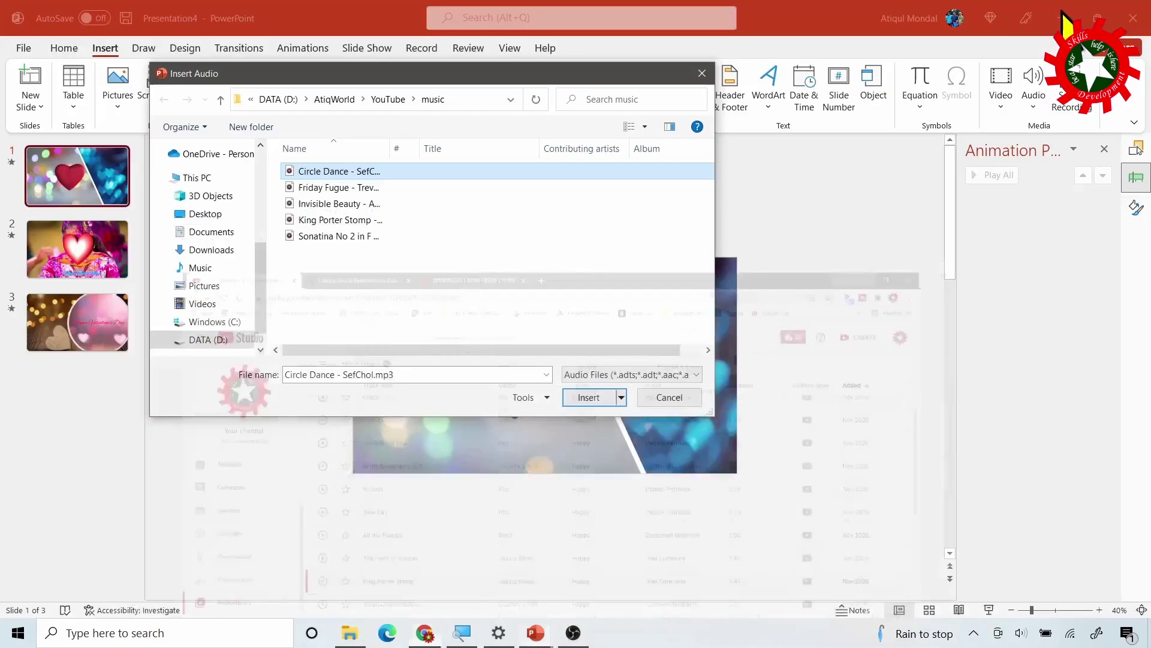
click(597, 398)
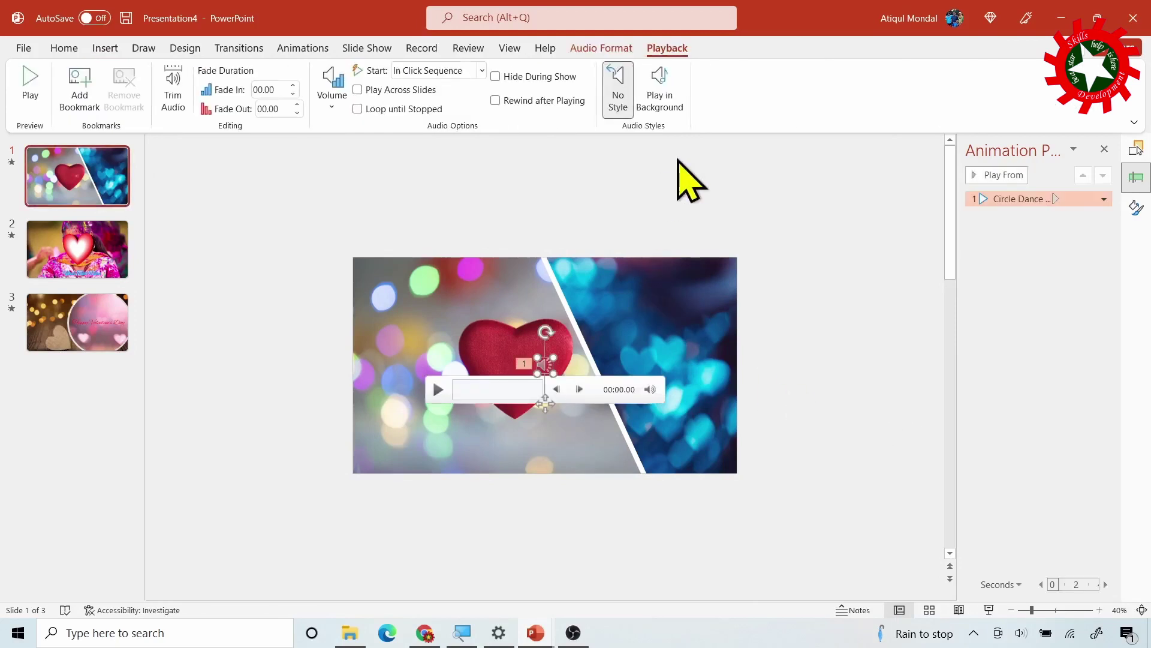
Set the track to Play in Background with 0.50 s fade-in and 0.75 s fade-out
click(678, 110)
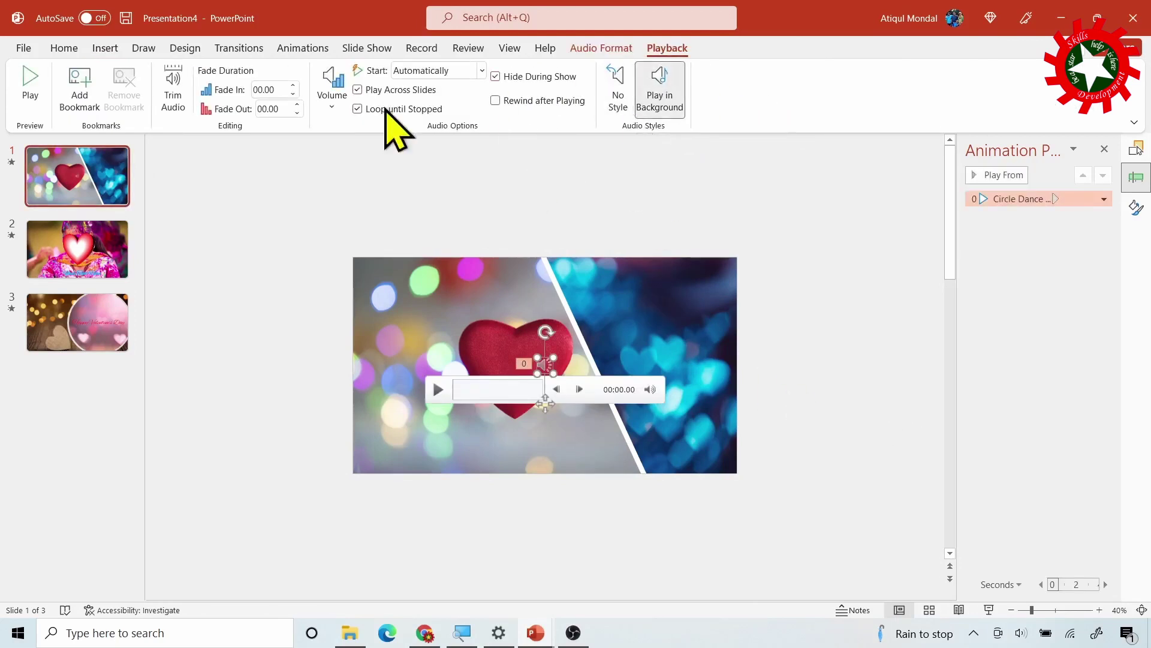
click(293, 86)
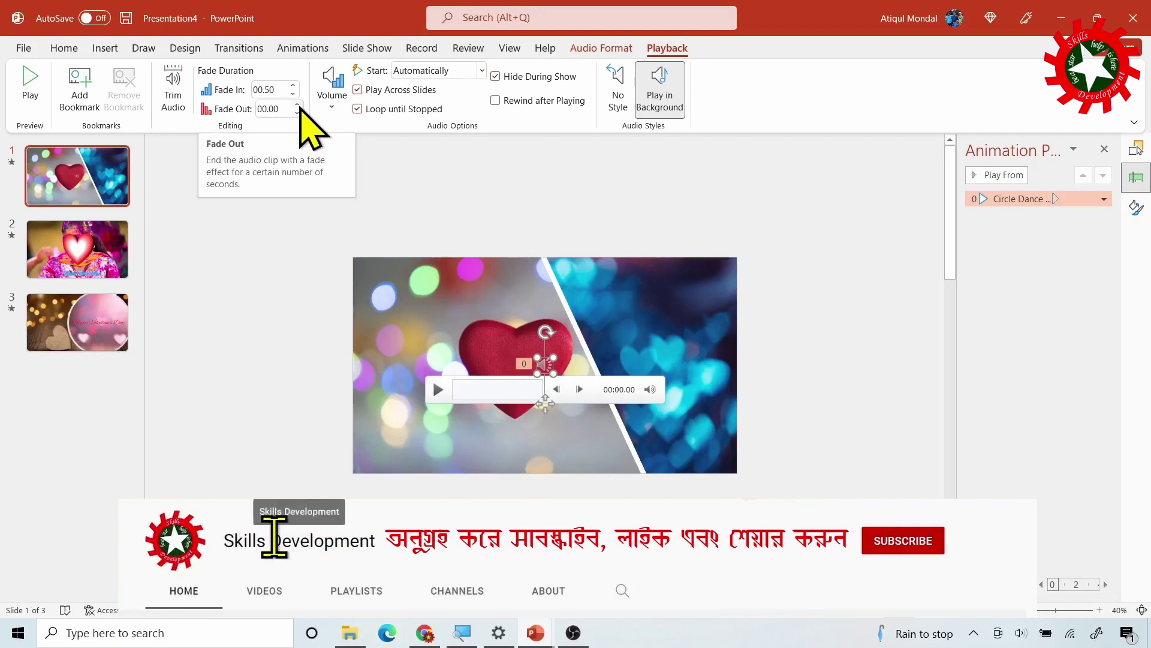
click(297, 104)
click(297, 104)
click(297, 105)
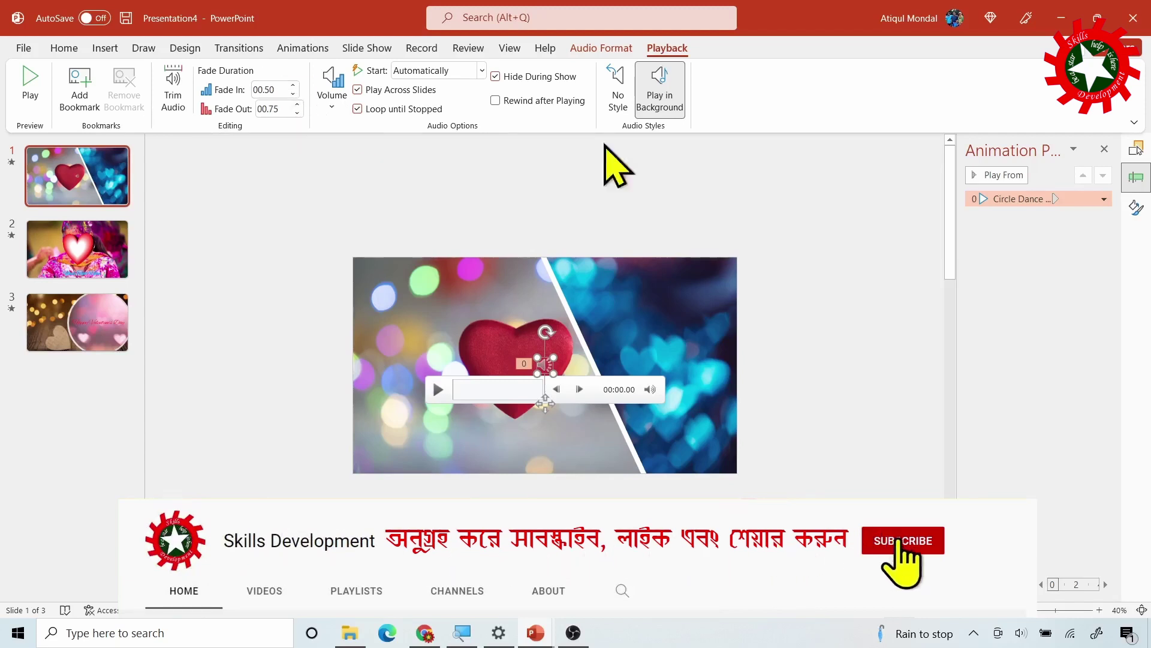
Deselect the audio icon, play all three slides to 'Happy Valentine's Day', then exit to editing
click(811, 280)
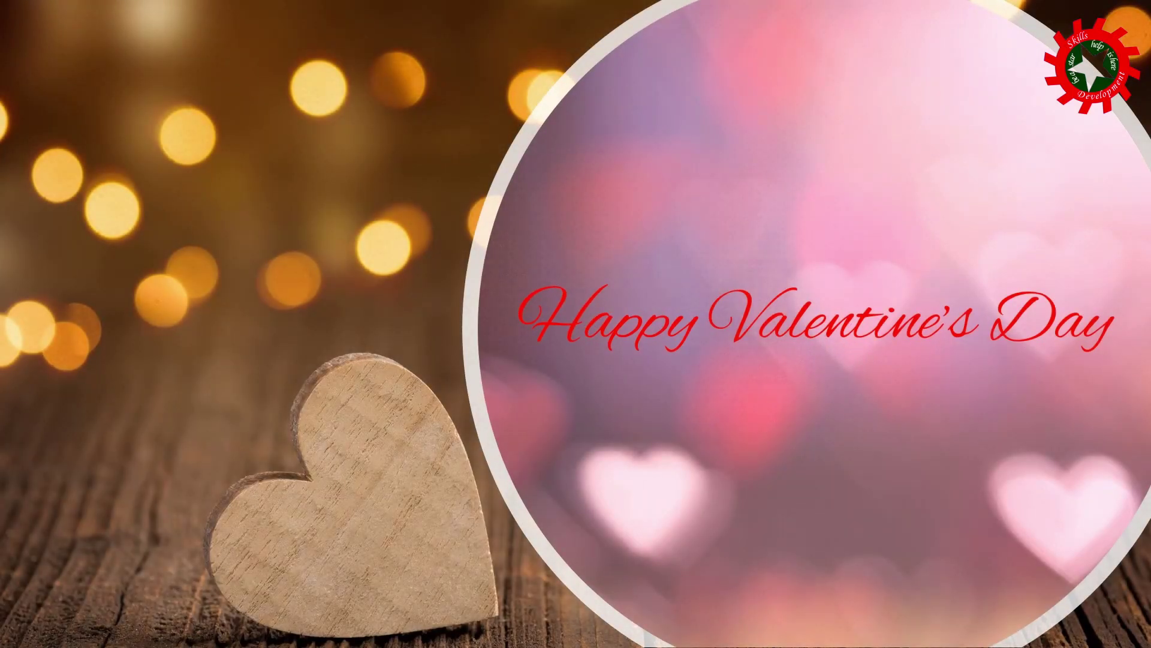
key(Escape)
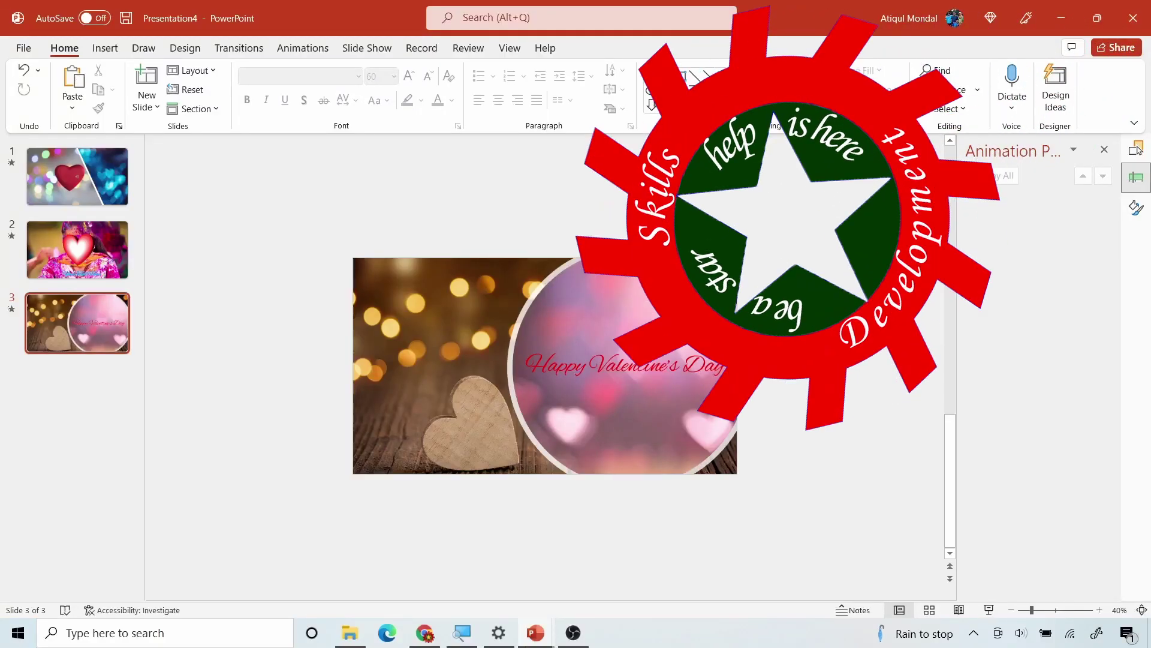